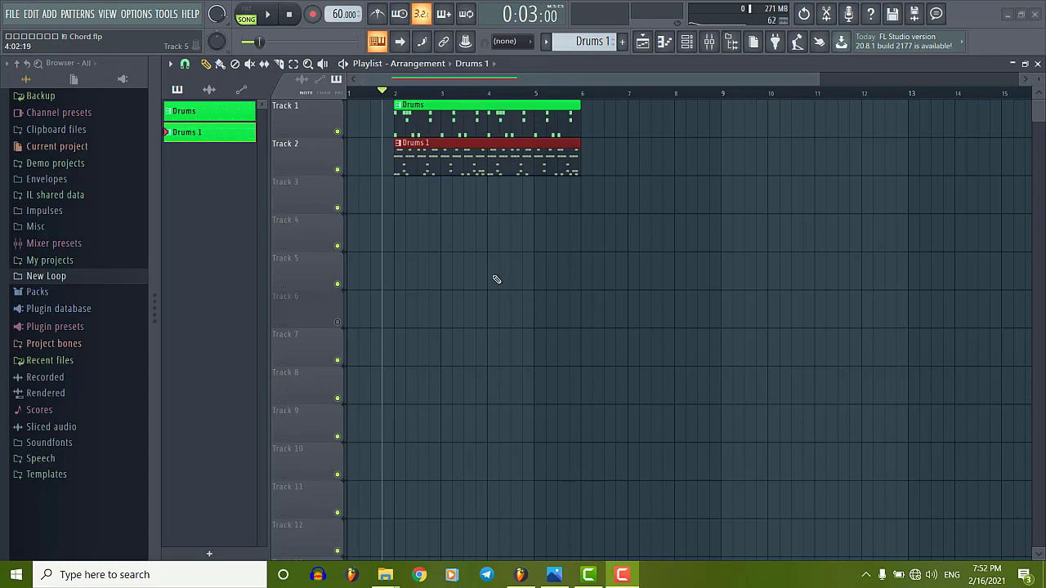
Step: Move the Drums and Drums 1 clips together so both start at bar 10, and deselect them
scroll(495, 278, "up", 2)
scroll(495, 278, "up", 2)
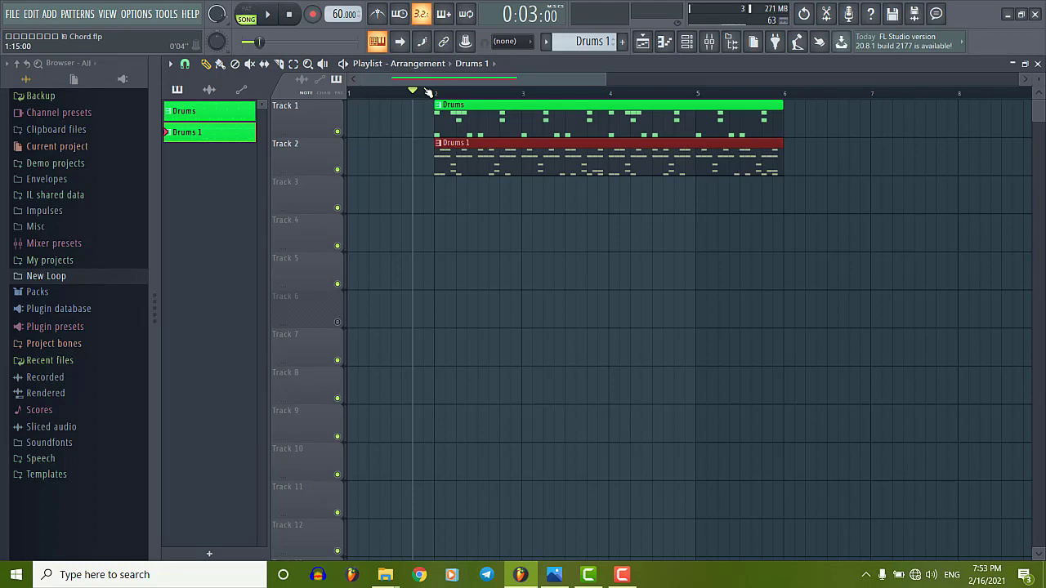
scroll(466, 130, "down", 1)
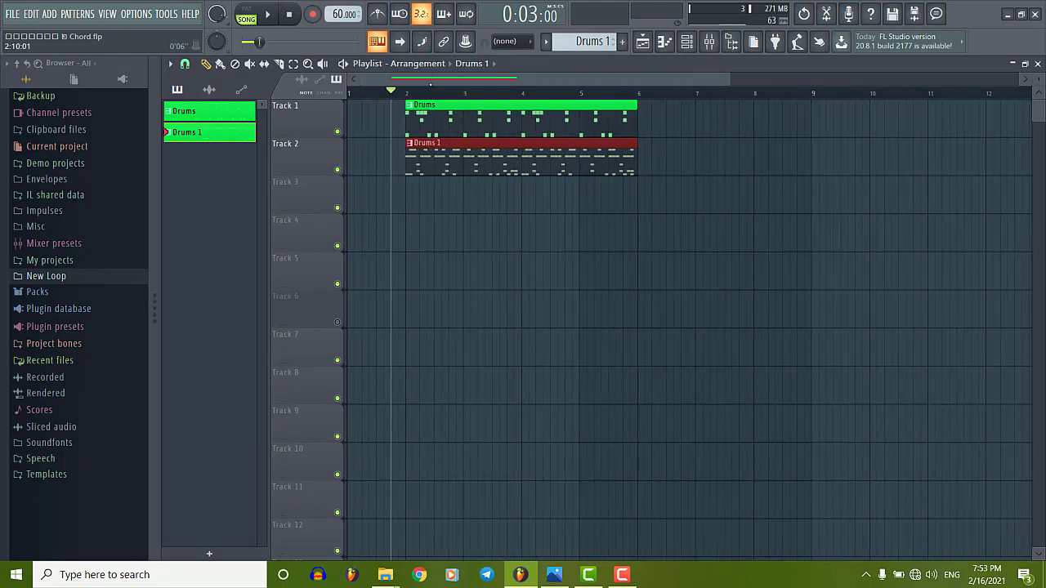
key("ctrl+a")
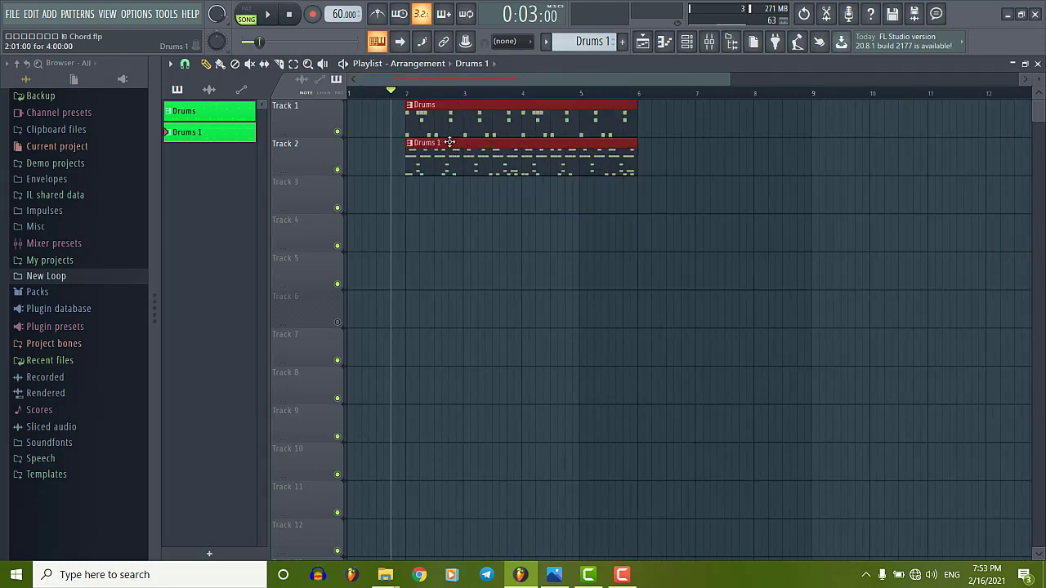
left_click_drag(449, 127, 898, 121)
scroll(458, 100, "right", 5)
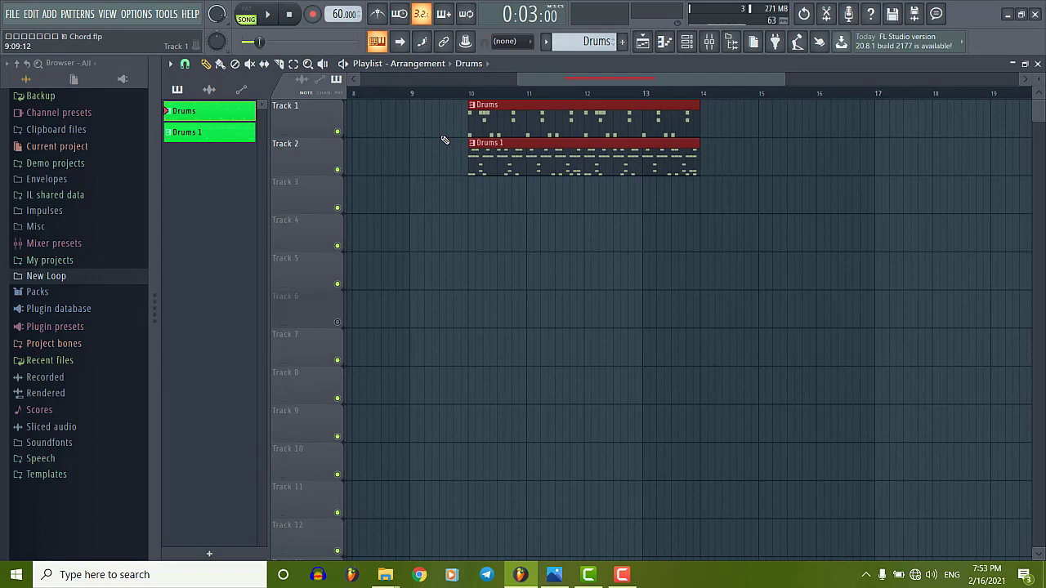
scroll(428, 164, "down", 3)
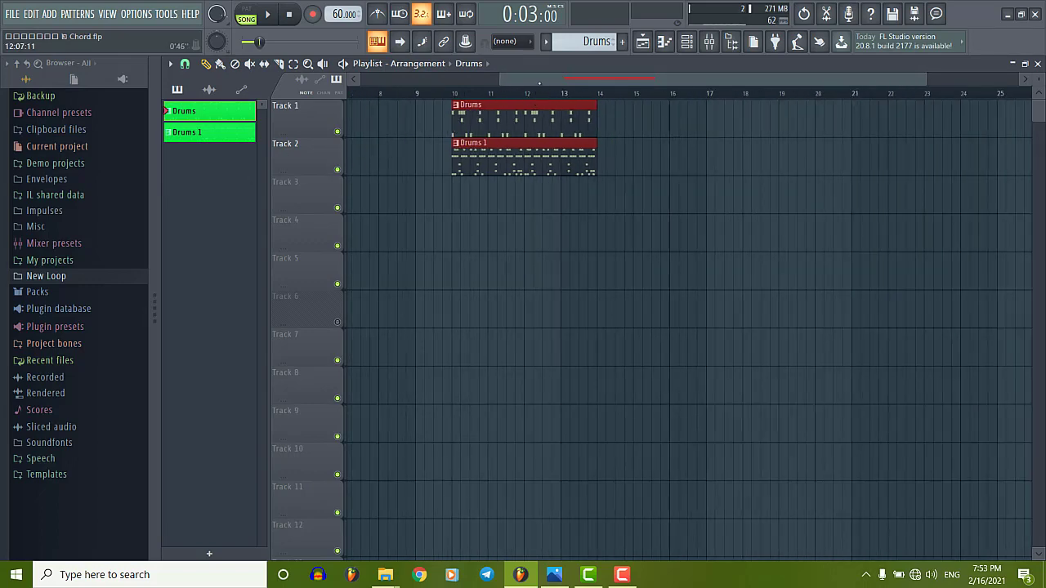
left_click_drag(539, 82, 522, 83)
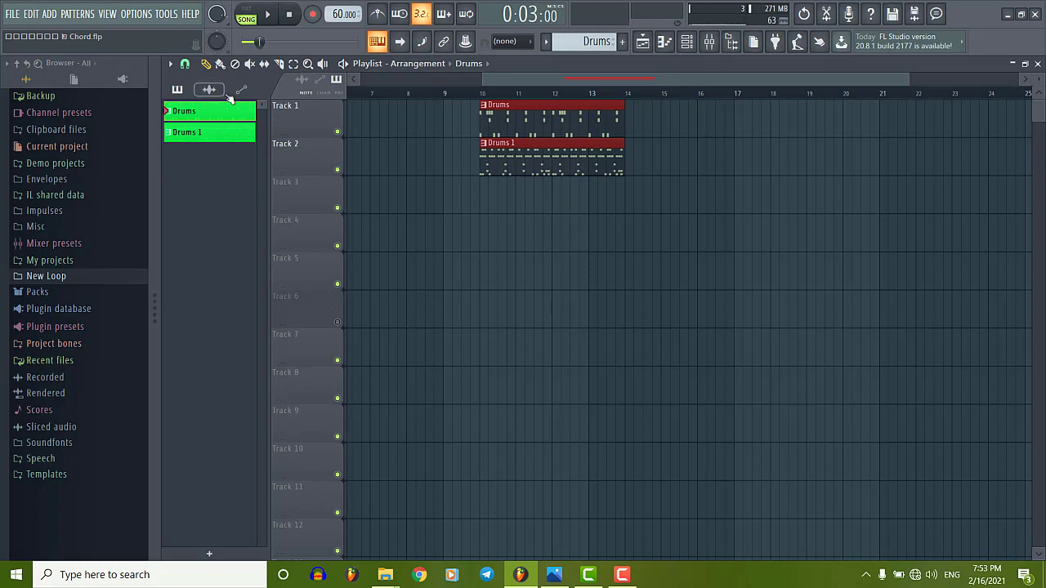
left_click_drag(590, 94, 490, 98)
scroll(473, 159, "down", 2)
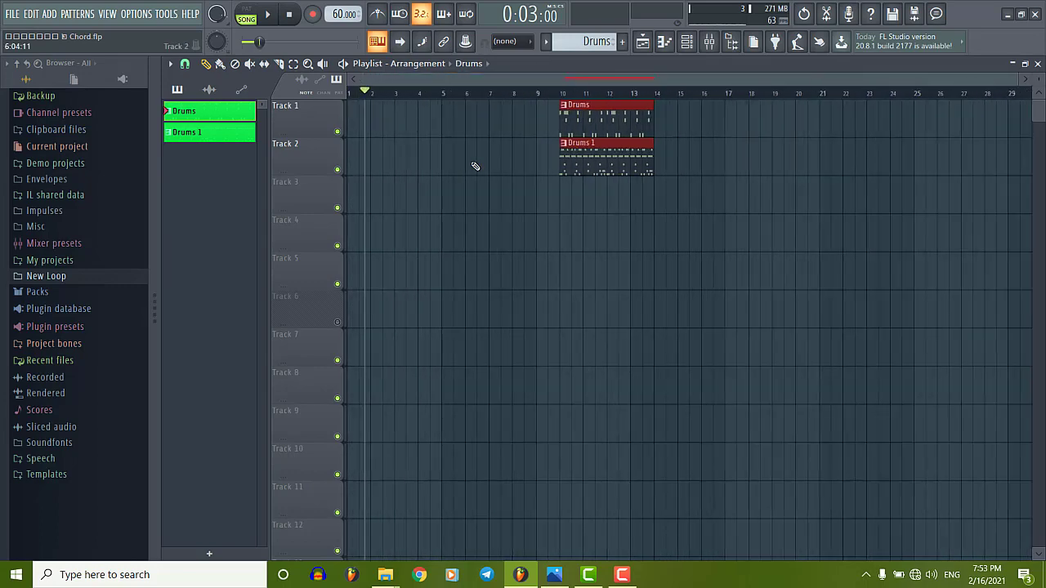
scroll(654, 169, "up", 4)
left_click_drag(619, 80, 540, 81)
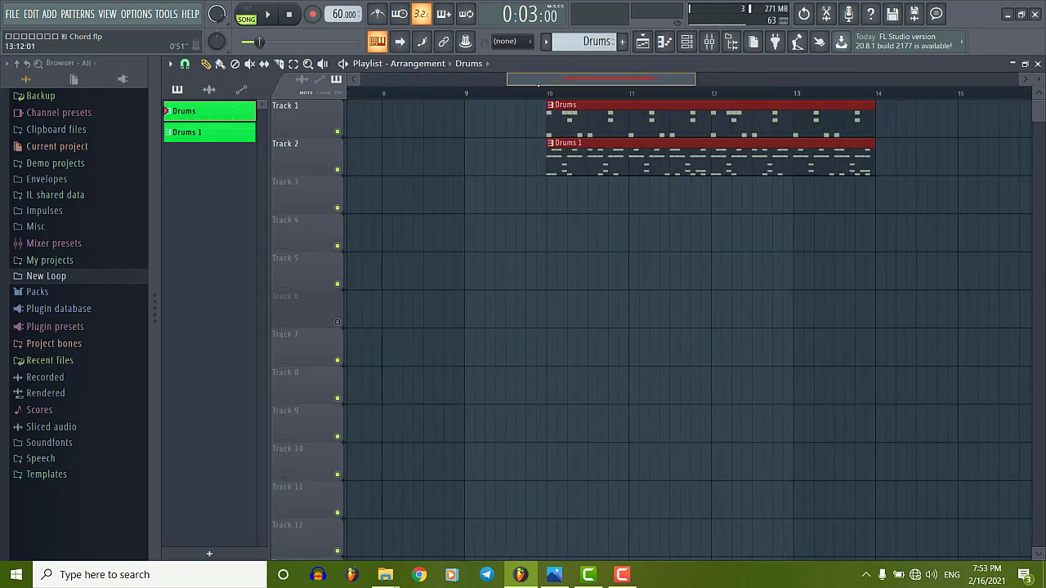
left_click(659, 223)
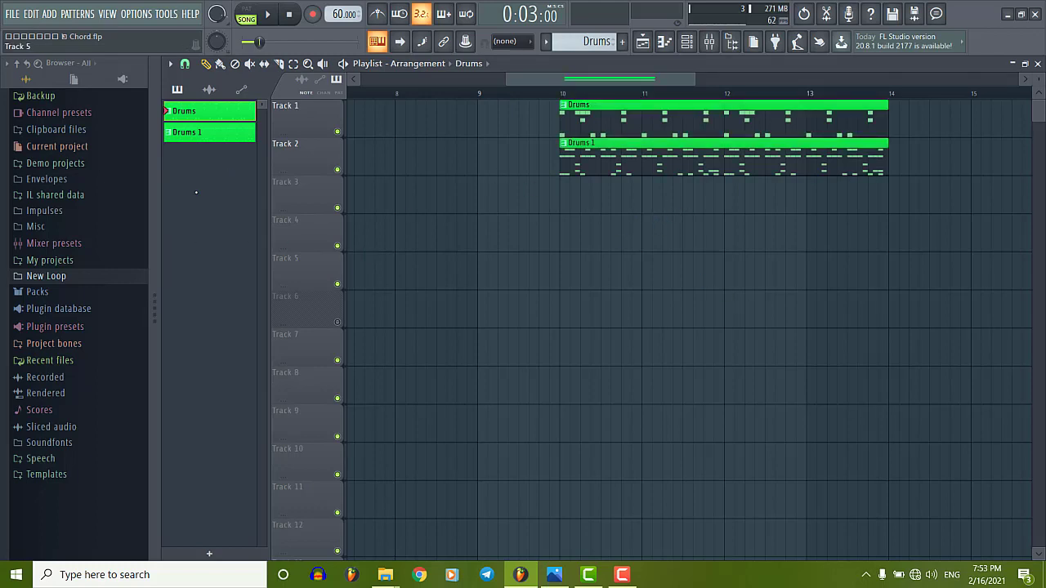
Step: Add a new pattern with the preset name Chords and choose pure yellow as its color
left_click(209, 554)
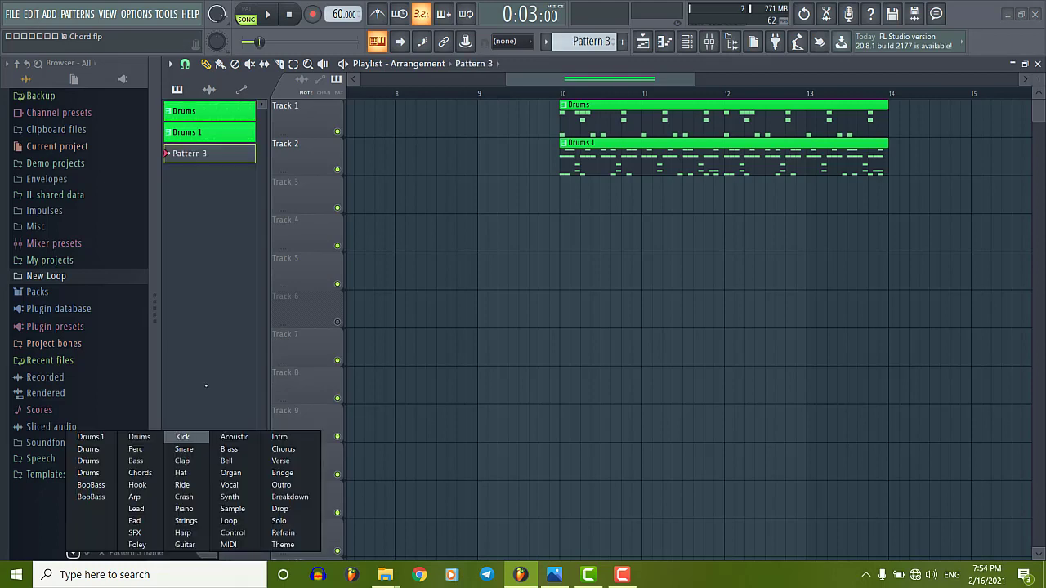
left_click(139, 473)
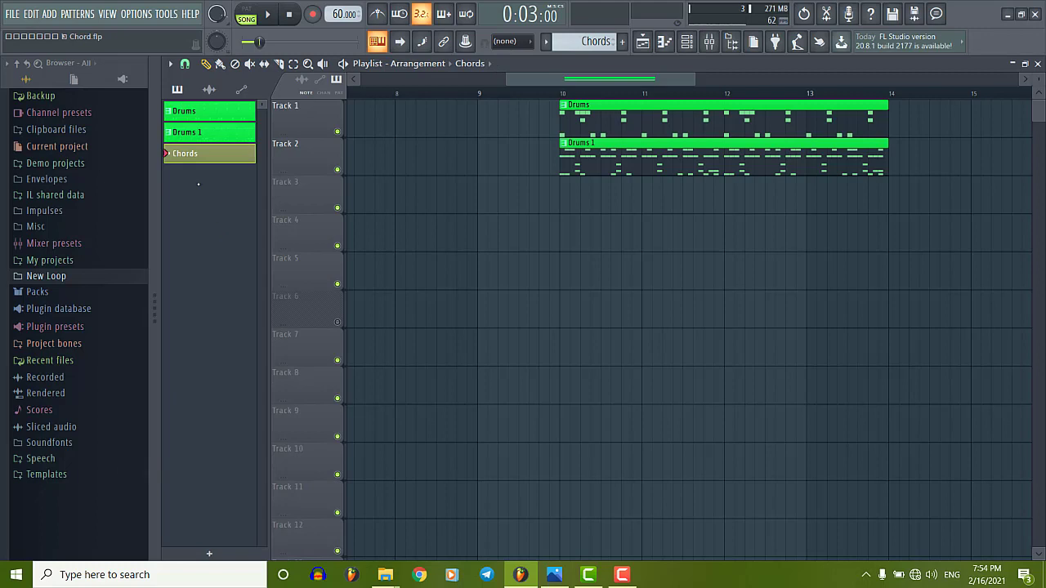
right_click(198, 160)
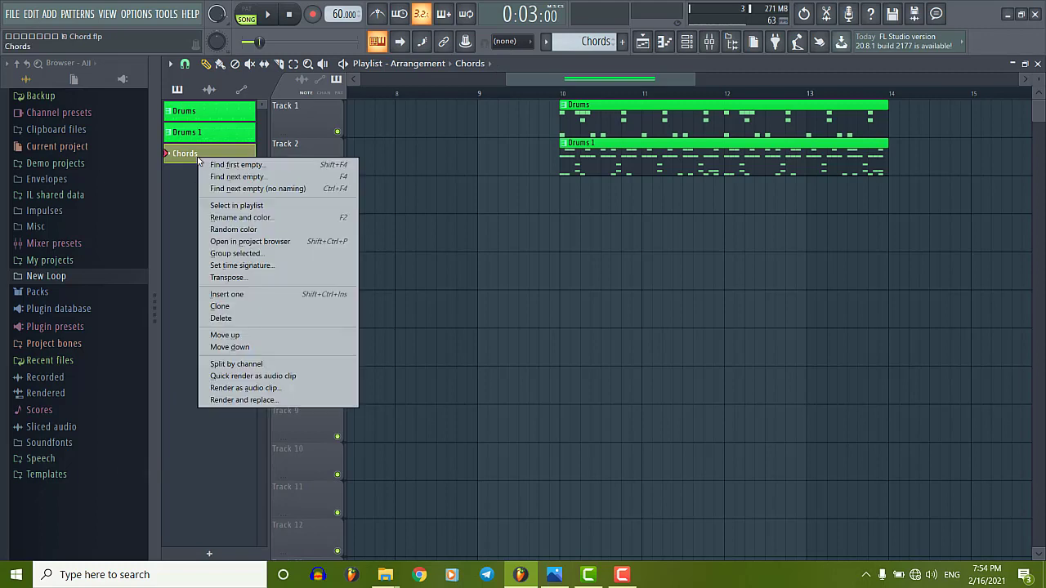
left_click(256, 218)
mouse_move(271, 302)
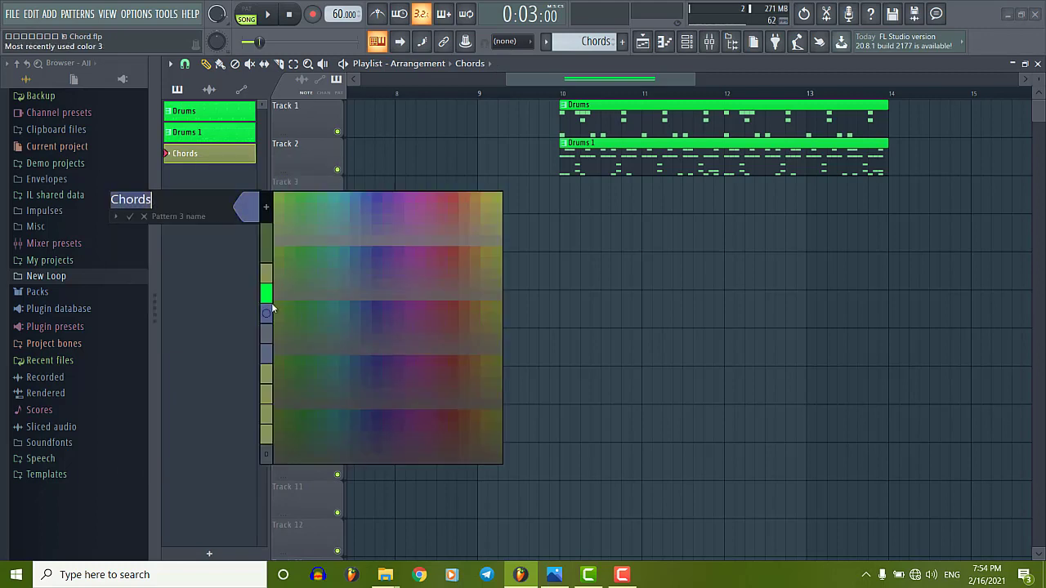
left_click(266, 208)
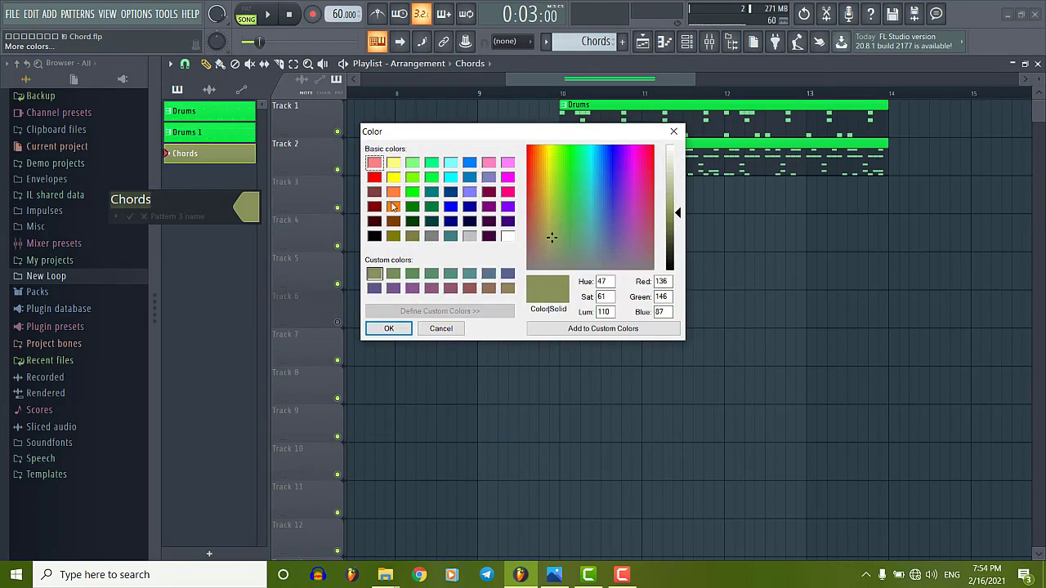
left_click(394, 178)
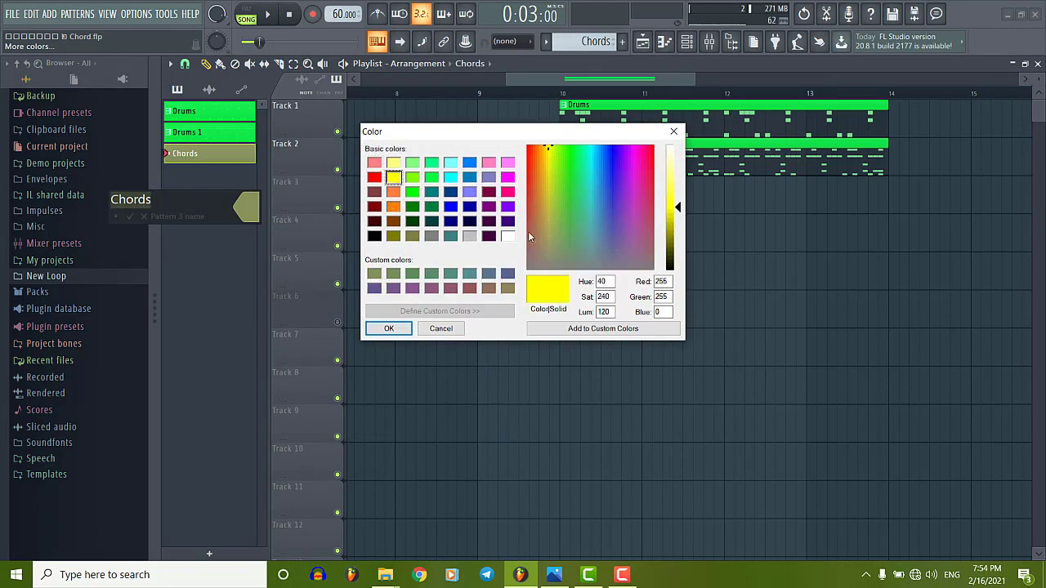
left_click(389, 327)
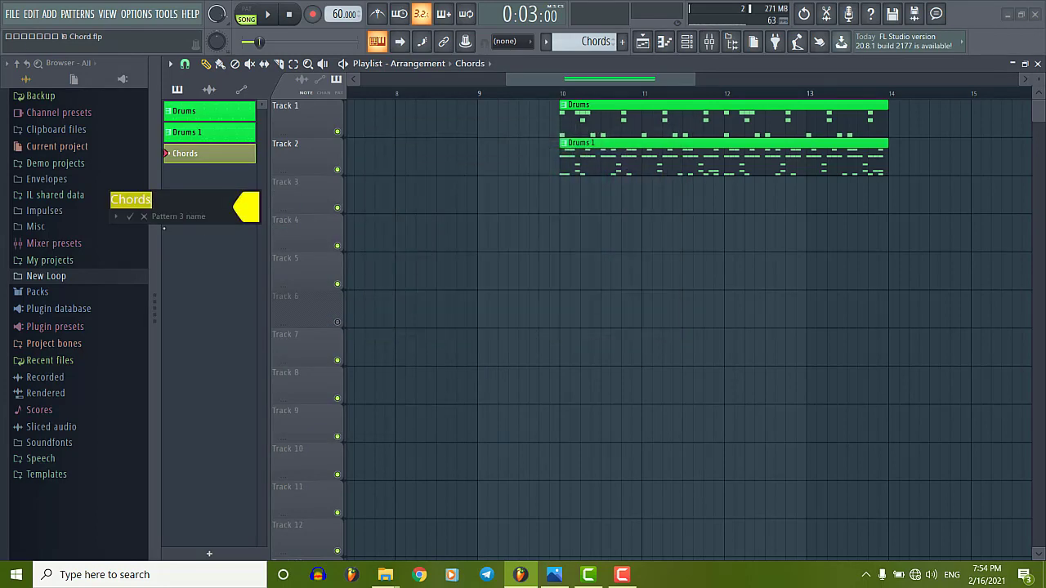
Step: Change the new pattern's name to "I Piano Chords" and apply the name and color
left_click(119, 201)
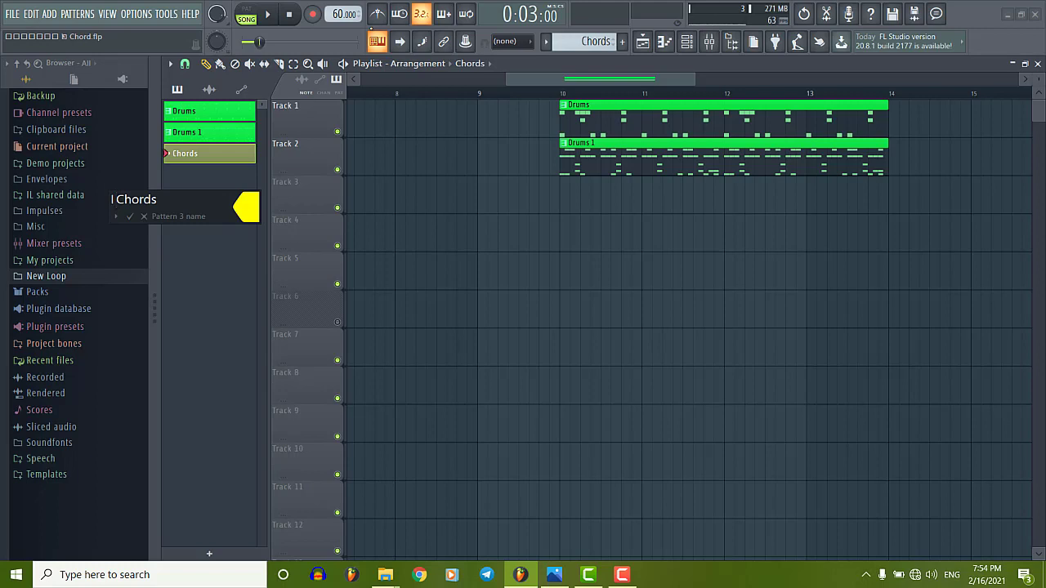
type("Pio")
key("BackSpace")
type("ano")
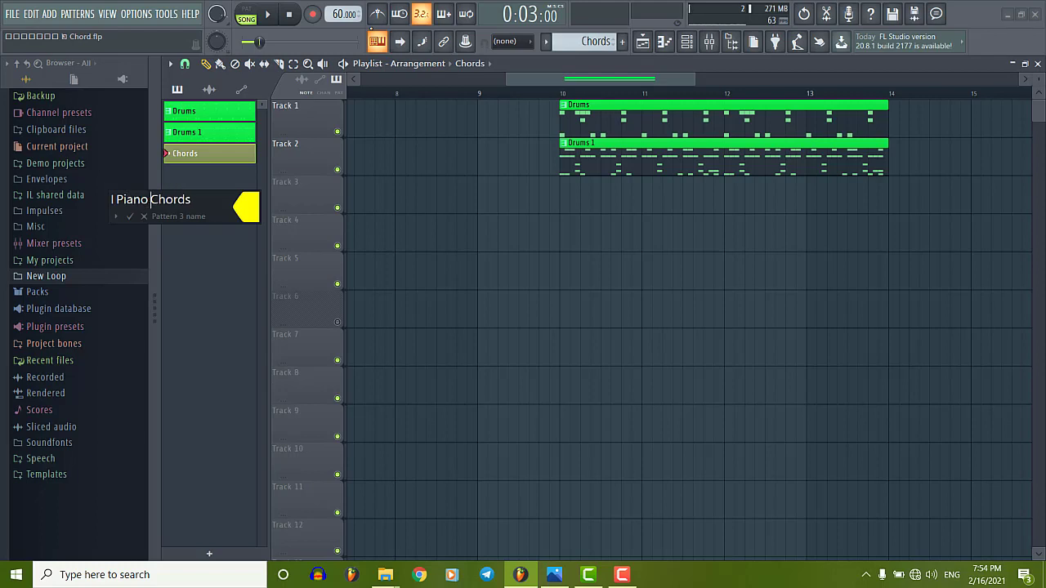
left_click(130, 217)
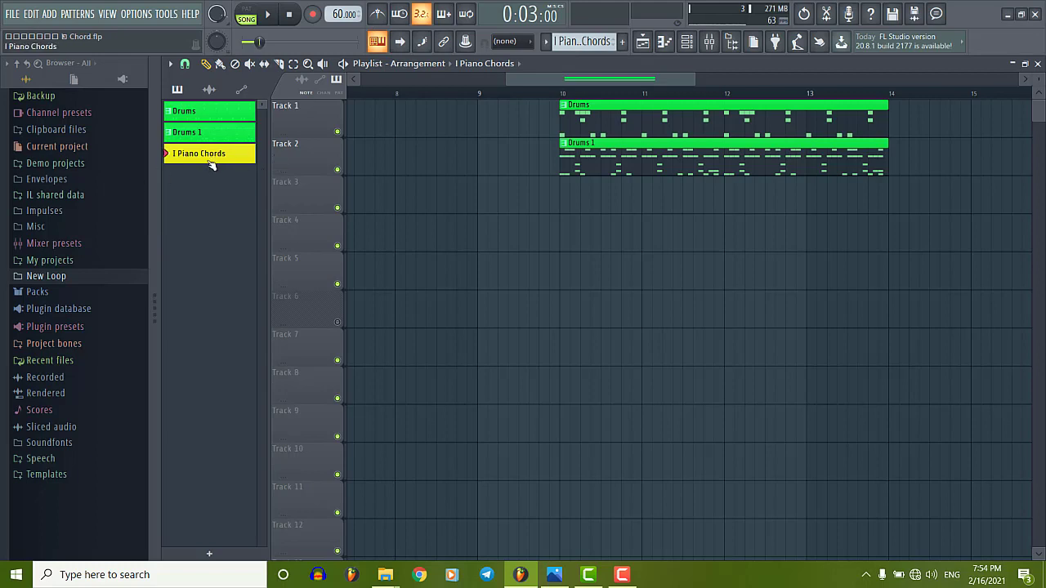
Step: Show the channel rack and replace the BooBass instrument on channel 2 with FL Keys
left_click(686, 42)
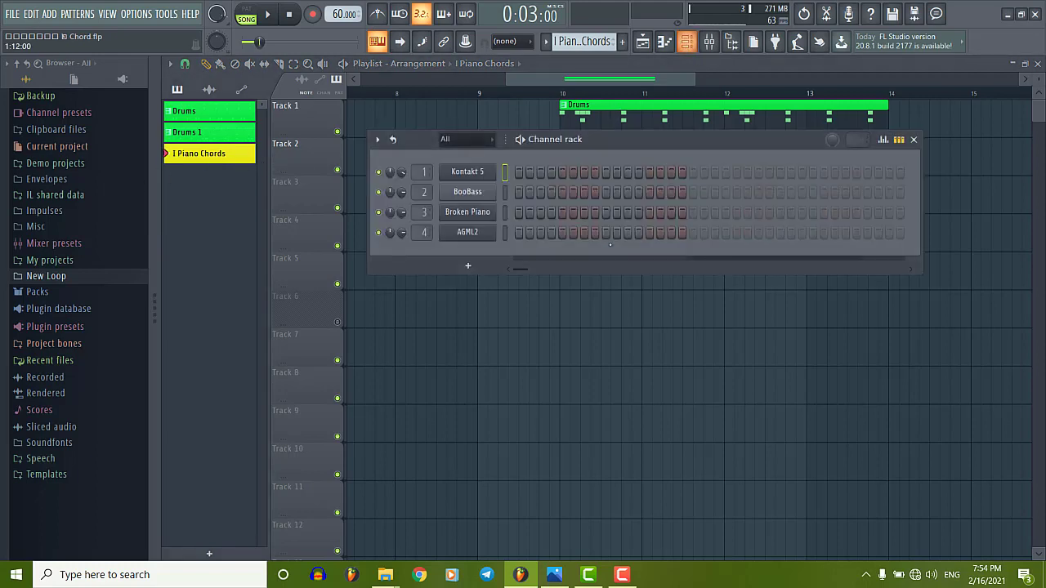
right_click(472, 194)
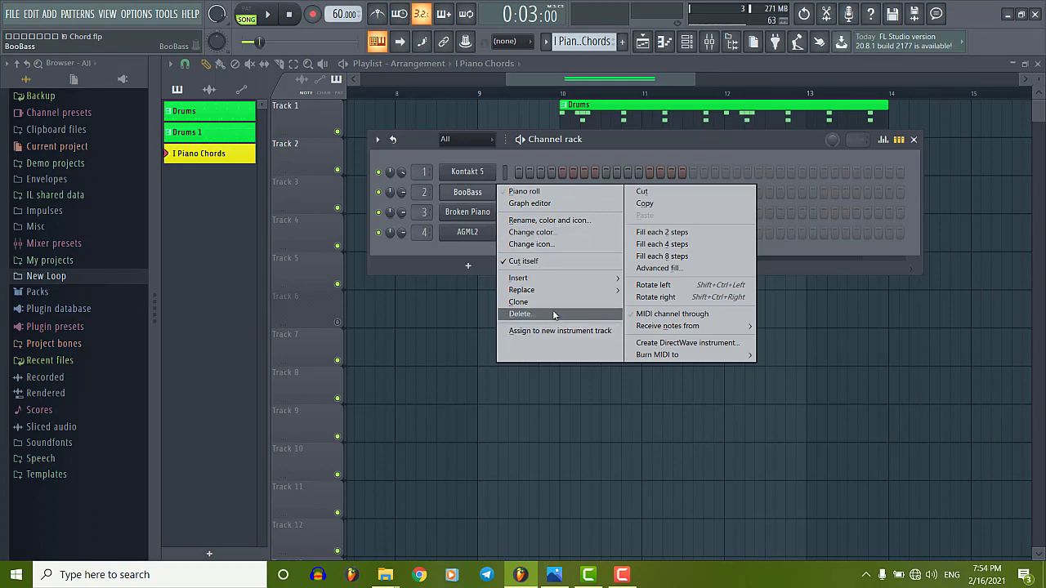
mouse_move(572, 290)
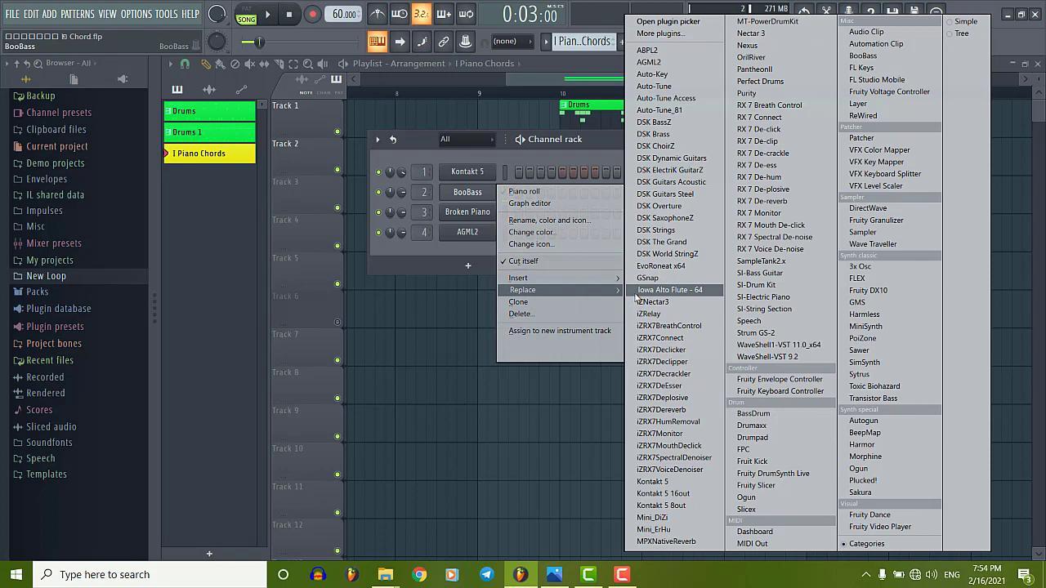
left_click(862, 67)
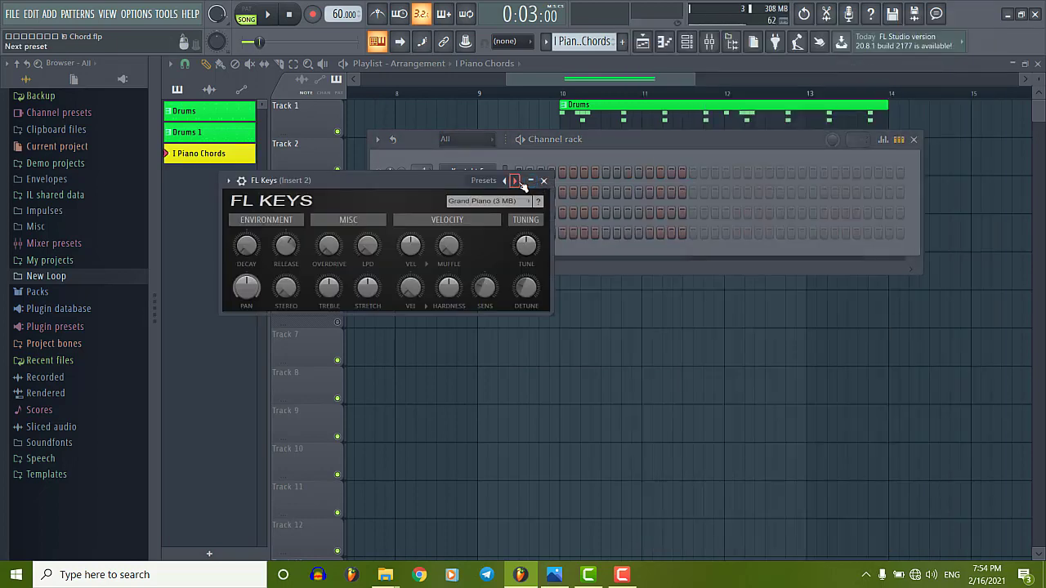
Step: Load the Compressed Piano preset in FL Keys and close the instrument window
right_click(514, 181)
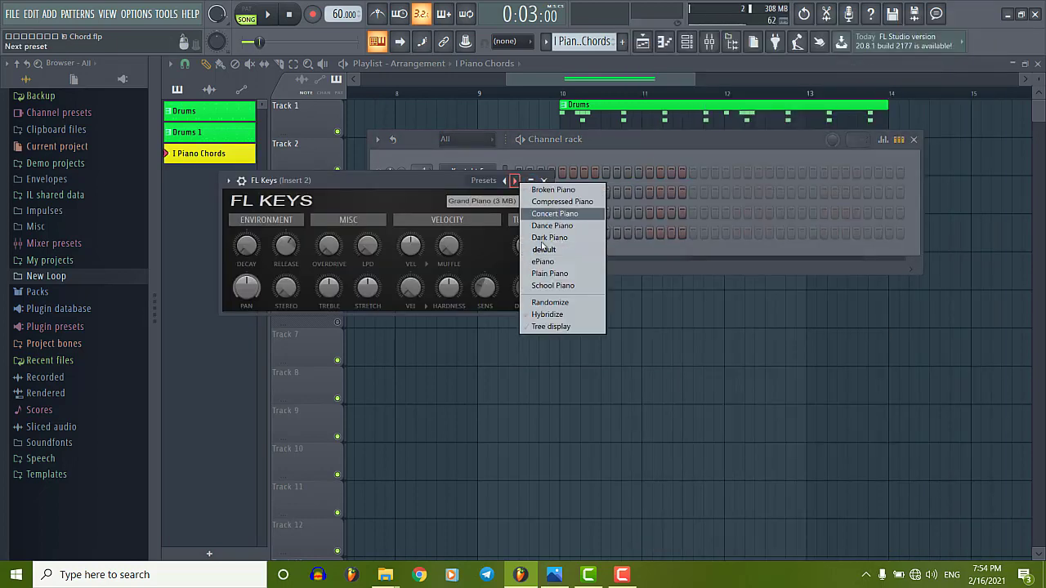
left_click(565, 208)
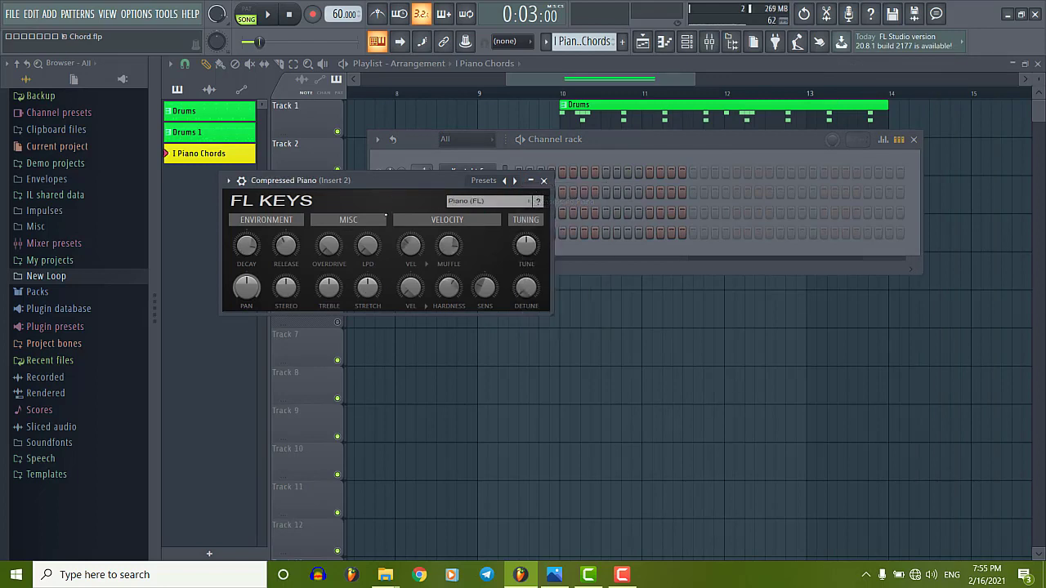
left_click(543, 181)
left_click(479, 194)
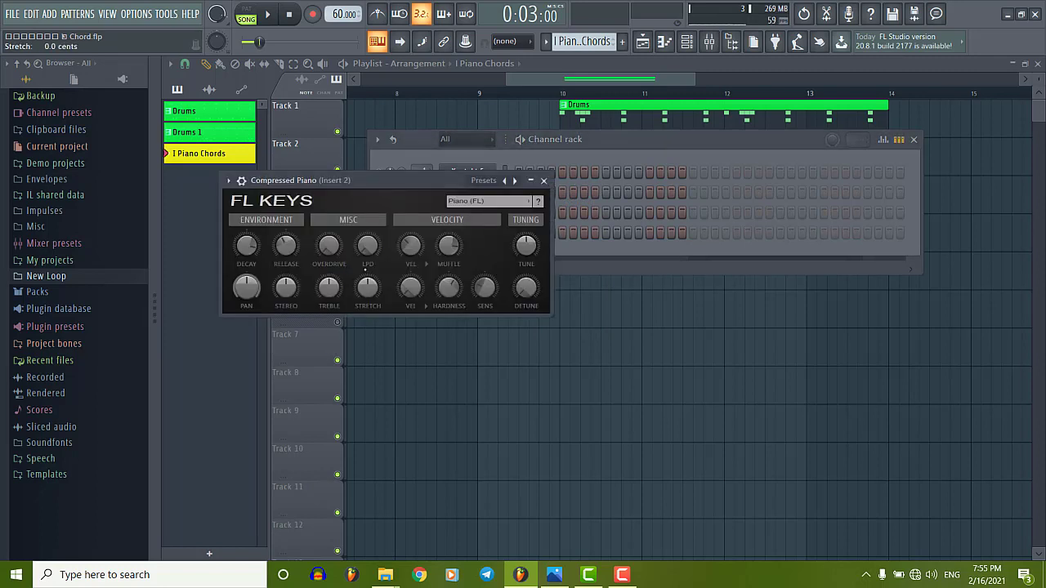
left_click(544, 181)
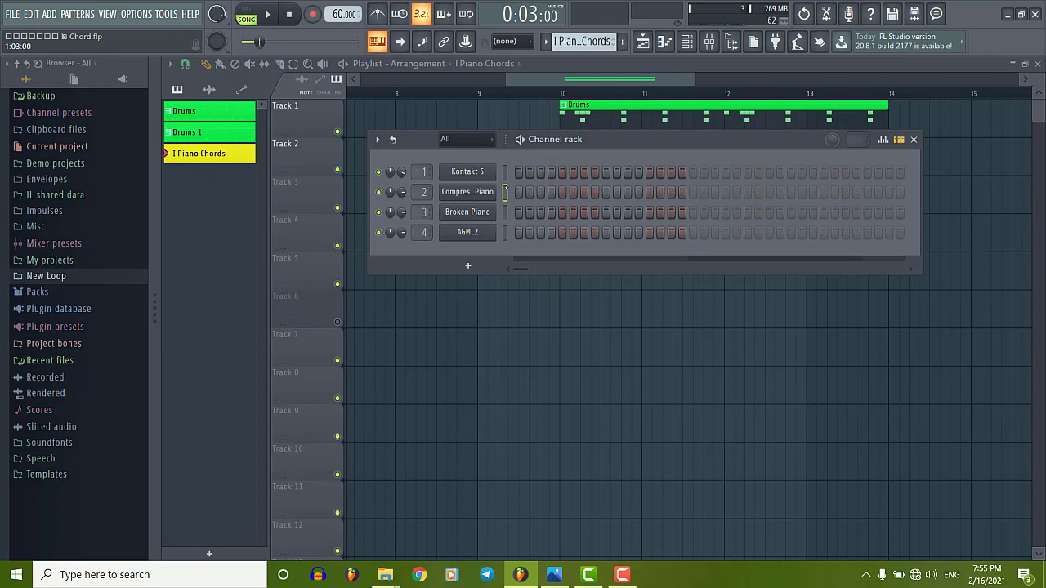
Step: Open the Compressed Piano channel's piano roll, audition notes in the low and middle octaves, and close it
right_click(470, 191)
left_click(456, 187)
left_click(201, 241)
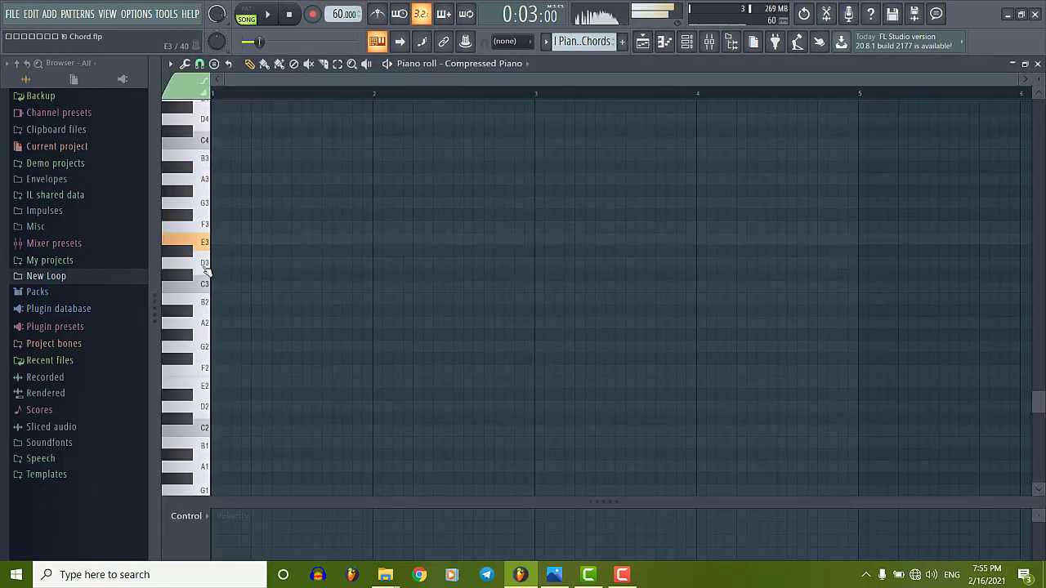
left_click(201, 304)
left_click(201, 262)
left_click(206, 227)
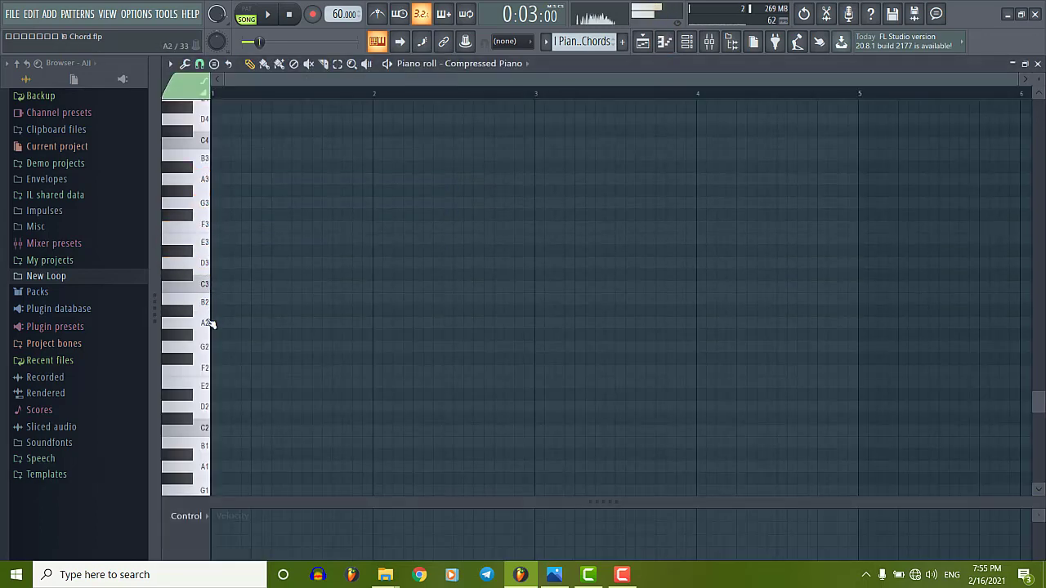
scroll(211, 311, "up", 5)
left_click_drag(205, 266, 210, 304)
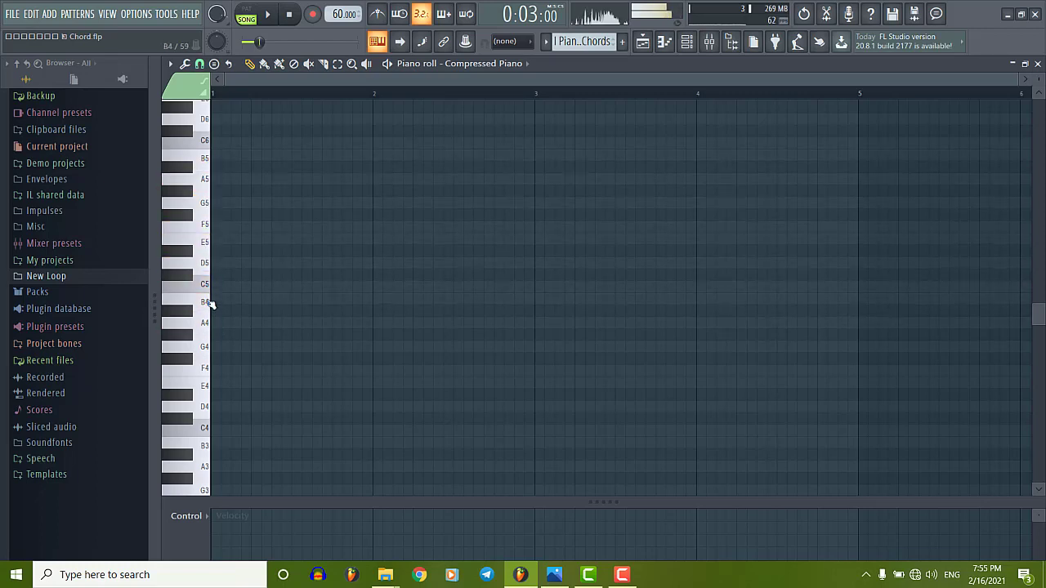
left_click(1034, 64)
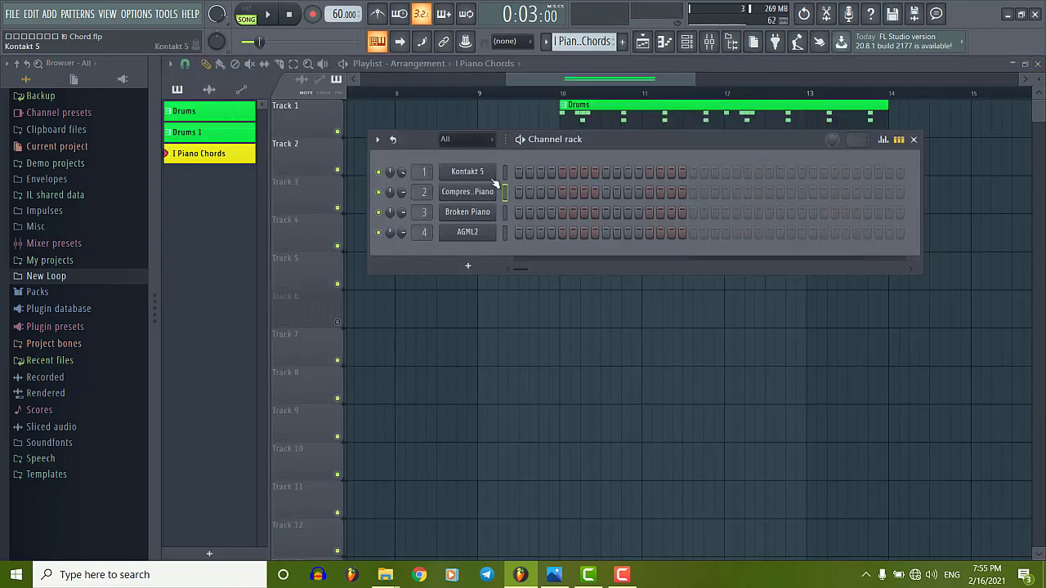
Step: Open the Compressed Piano channel's settings, audition low, middle and high notes on its preview keyboard, and close the window
left_click(468, 194)
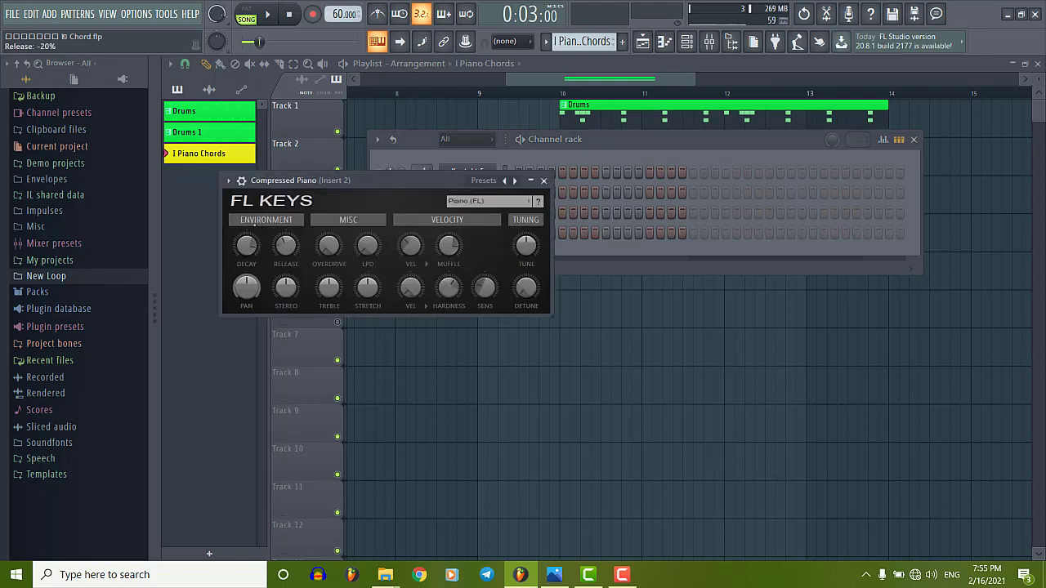
left_click(242, 182)
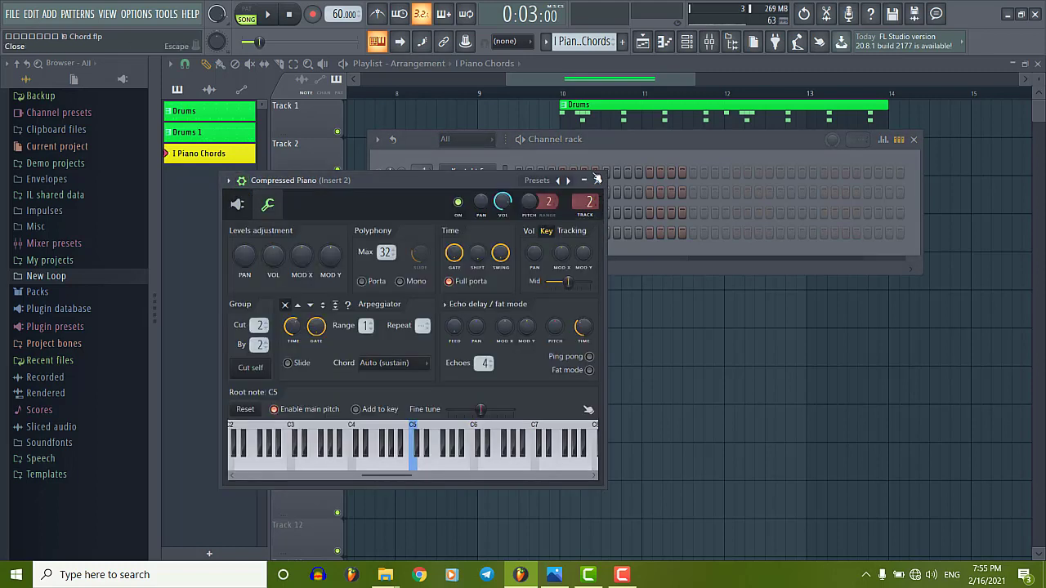
left_click(413, 460)
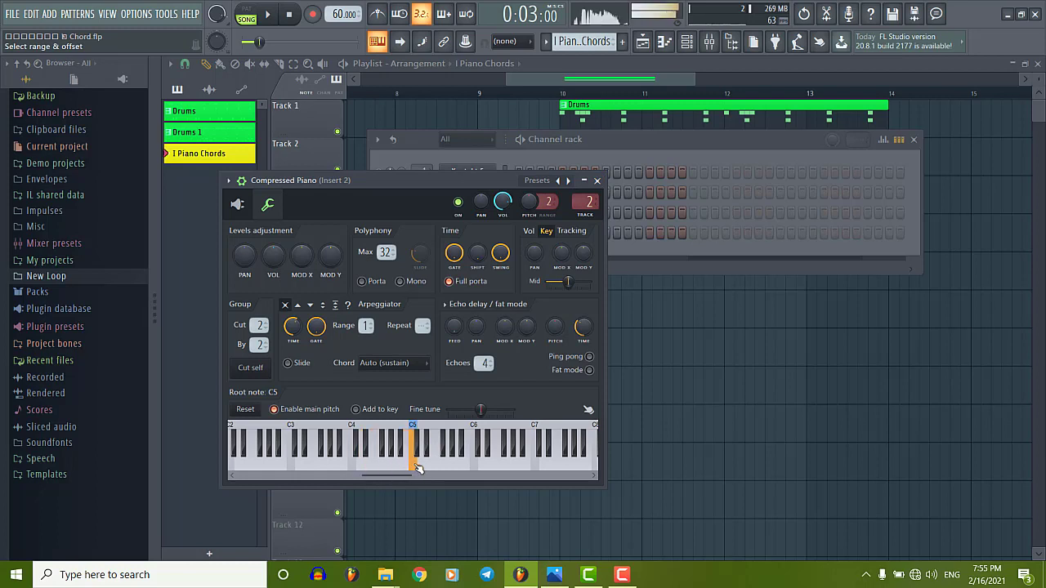
left_click(347, 461)
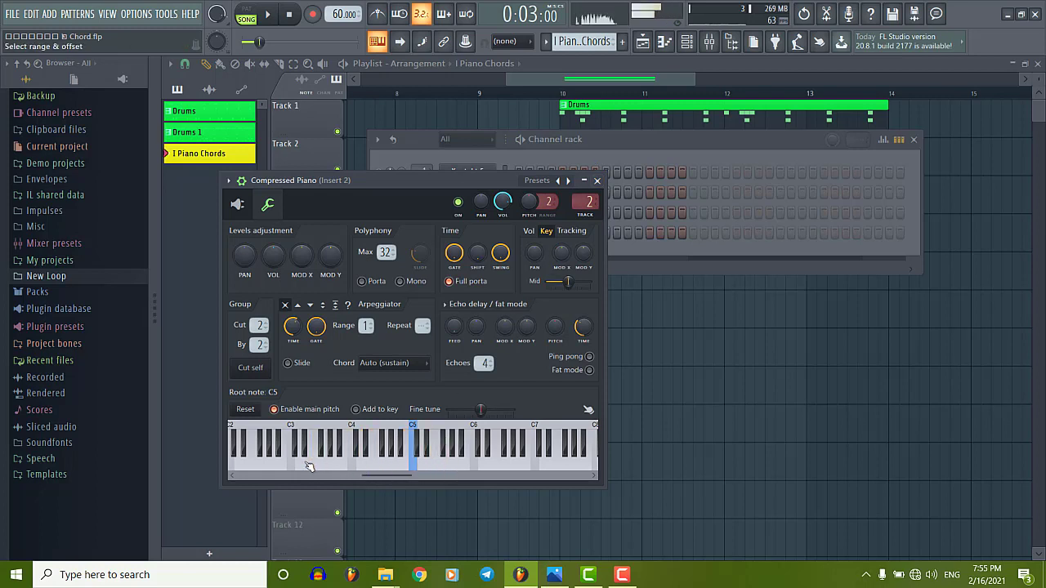
left_click(310, 462)
left_click(439, 461)
left_click(530, 462)
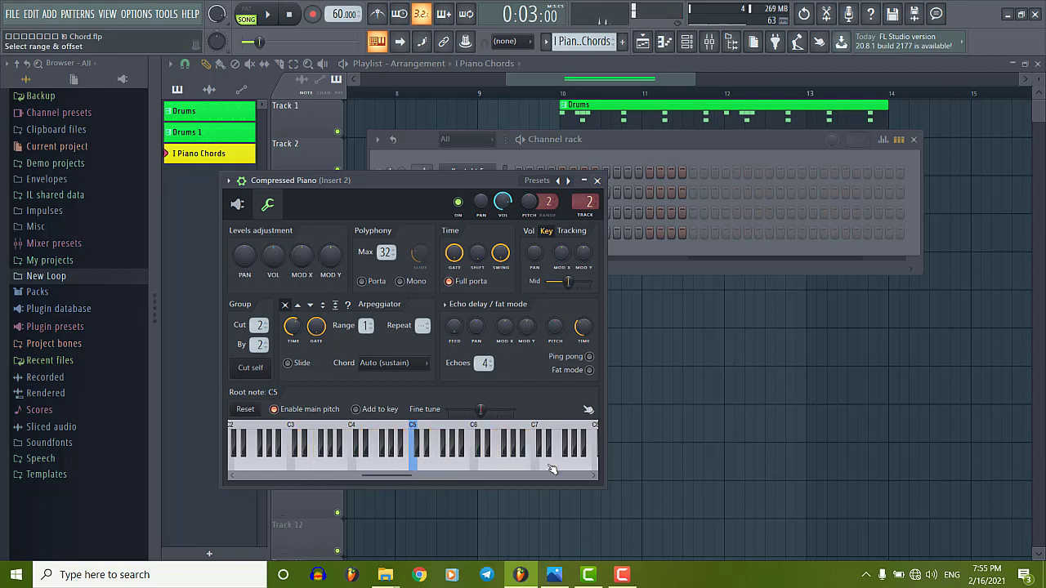
left_click(538, 464)
left_click(493, 470)
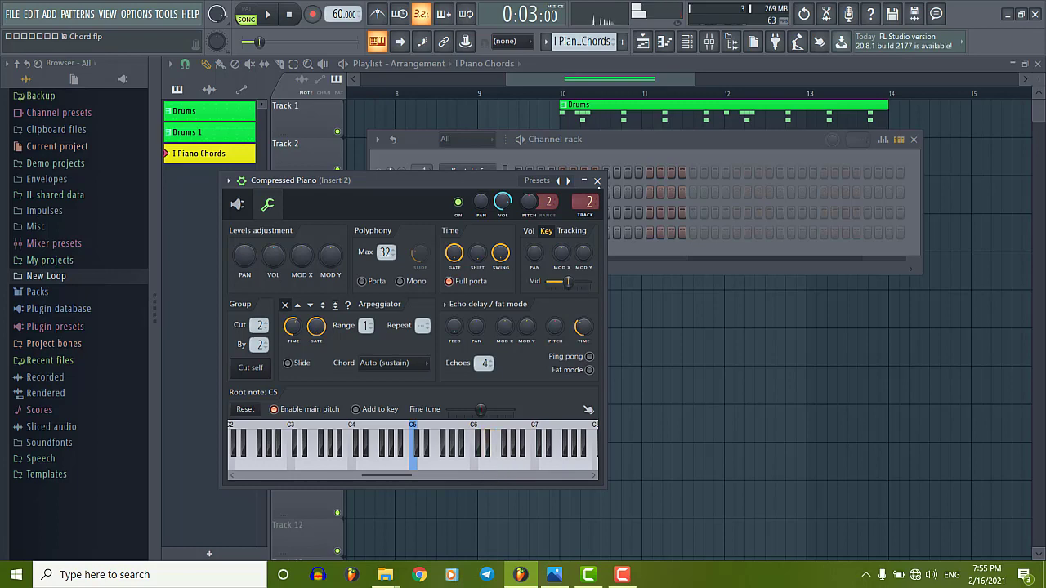
left_click(596, 180)
Step: Change the Compressed Piano channel to the Concert Piano preset, audition its sound across several notes, and close the instrument window
right_click(470, 194)
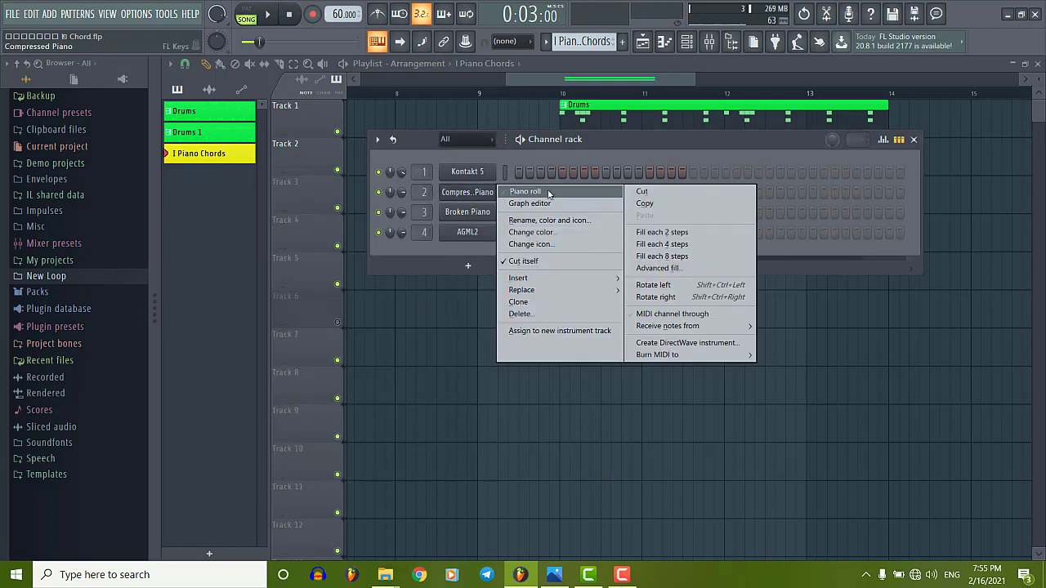
left_click(457, 194)
left_click(470, 196)
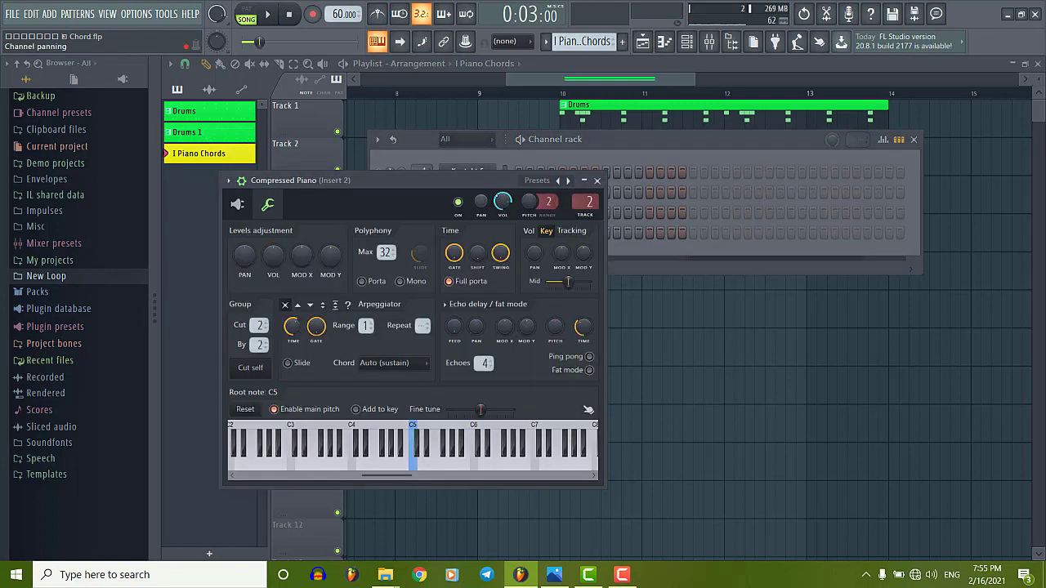
left_click(569, 182)
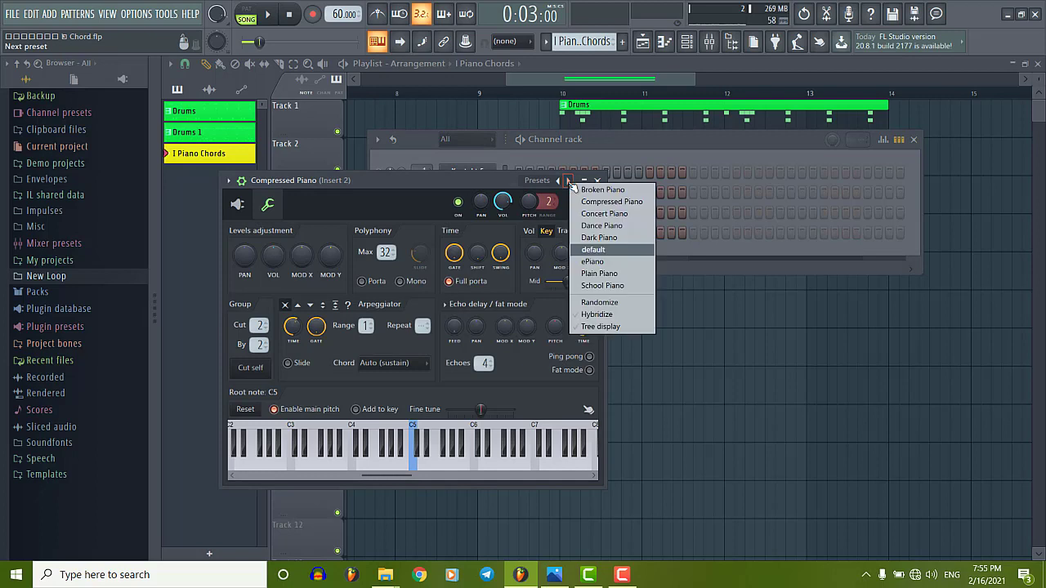
left_click(604, 214)
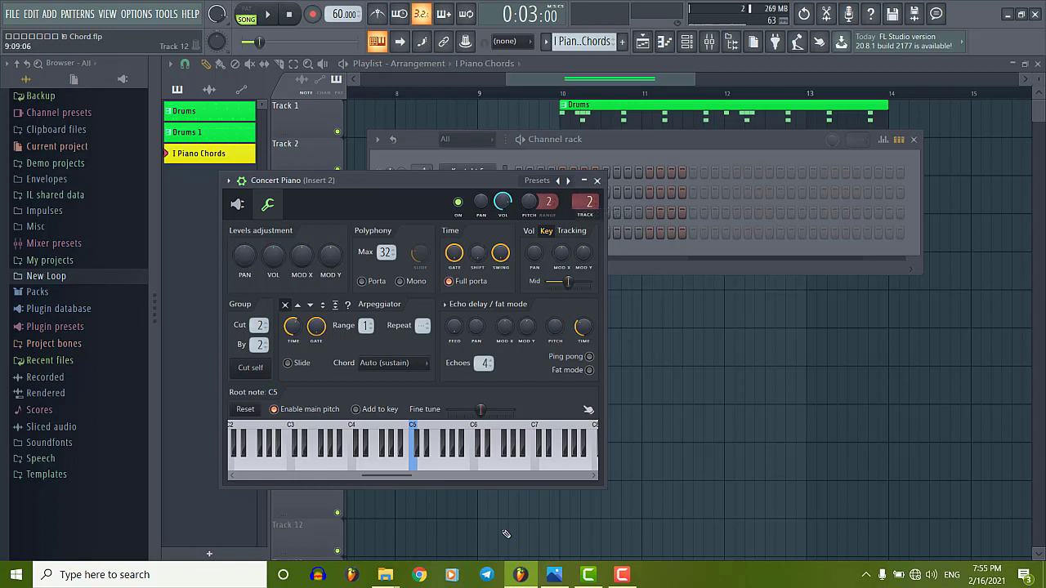
left_click_drag(377, 467, 460, 465)
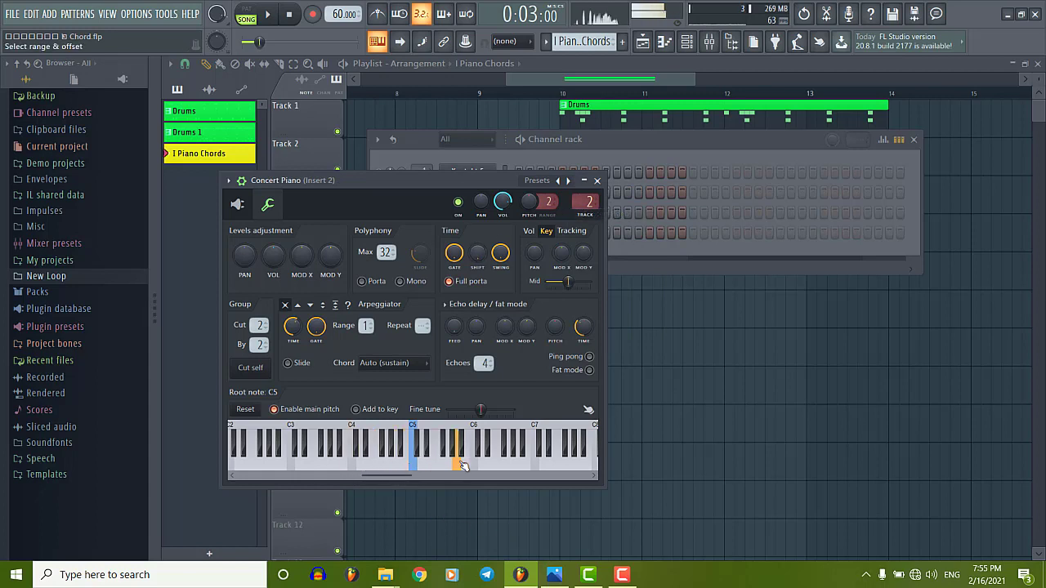
left_click(598, 180)
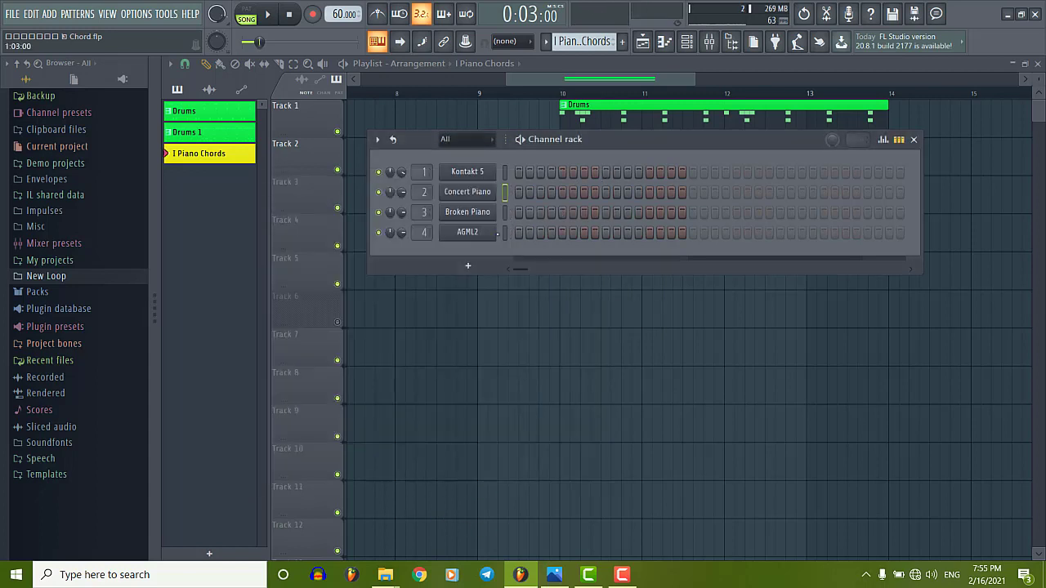
Step: Open the Concert Piano channel's piano roll and audition the F5 and D5 keys
right_click(468, 193)
left_click(524, 191)
left_click(200, 225)
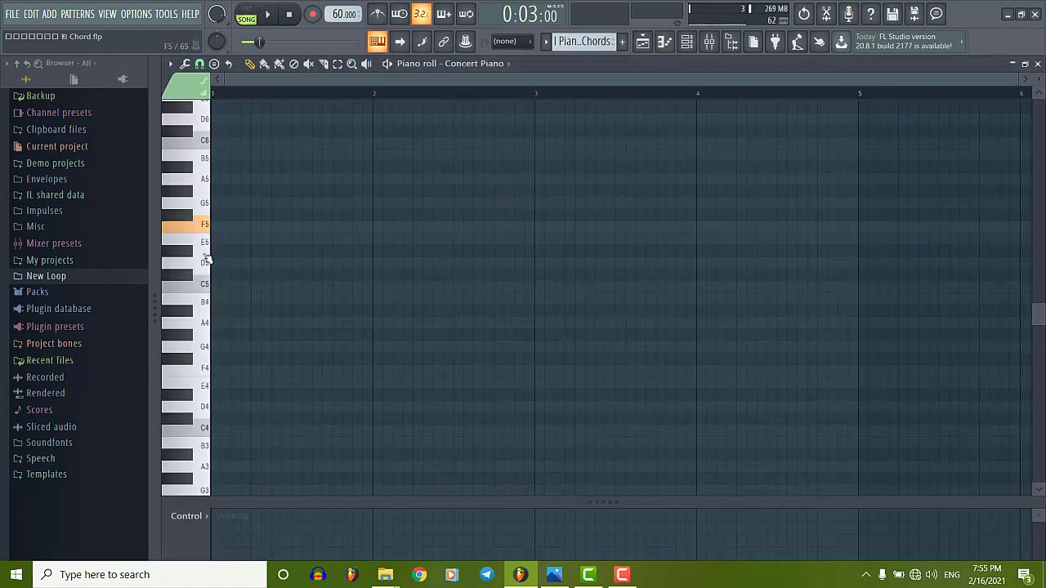
left_click(200, 263)
Step: Consult the "Chords In All Major Keys" chart in Photos and return to the piano roll in FL Studio
left_click(554, 574)
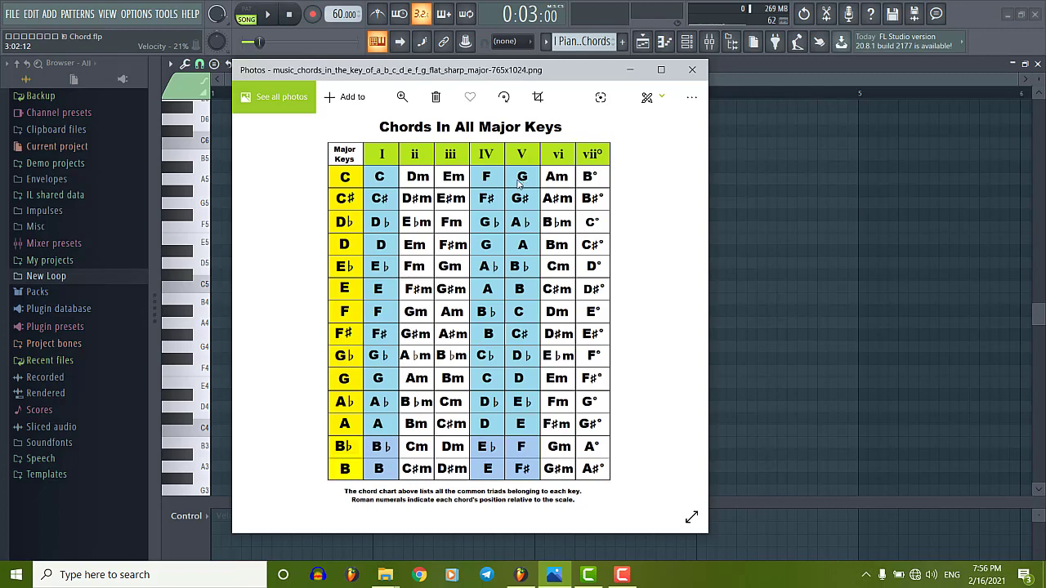
left_click(630, 75)
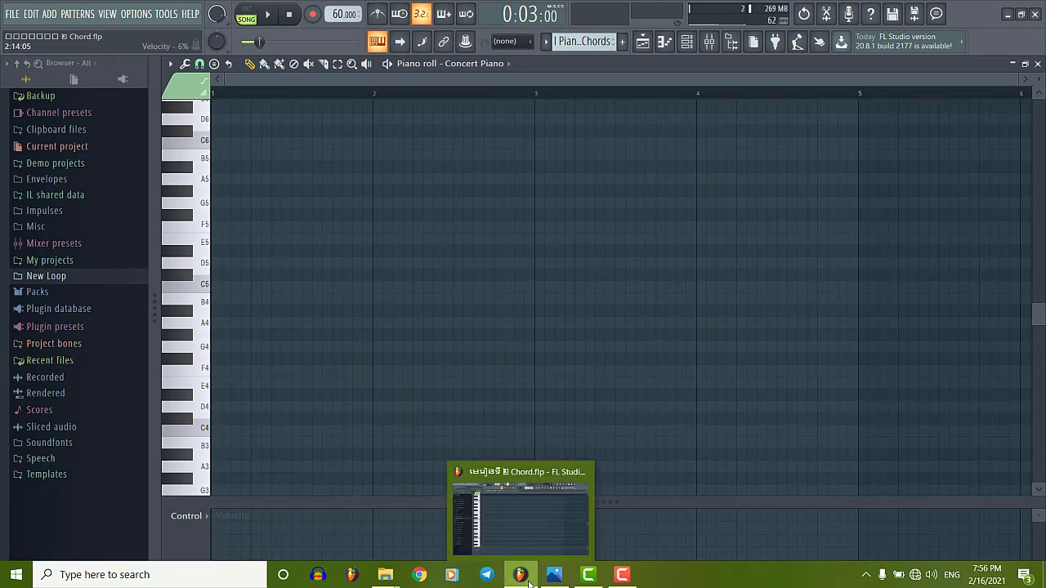
left_click(554, 574)
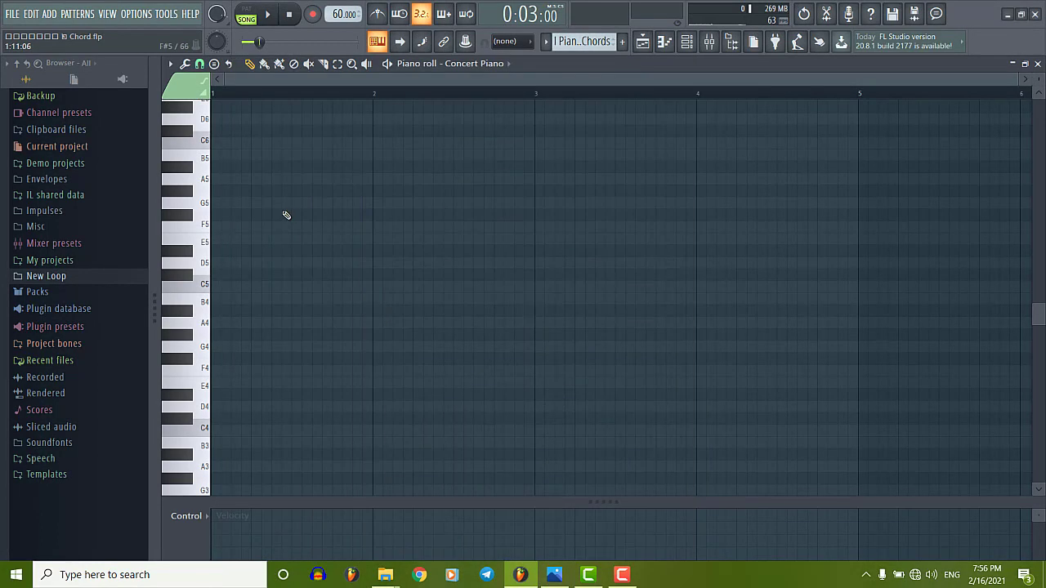
left_click(630, 69)
Step: Choose the Major chord stamp, audition C5, and place a C major chord rooted on C5 in bar 1
left_click(207, 290)
left_click(216, 66)
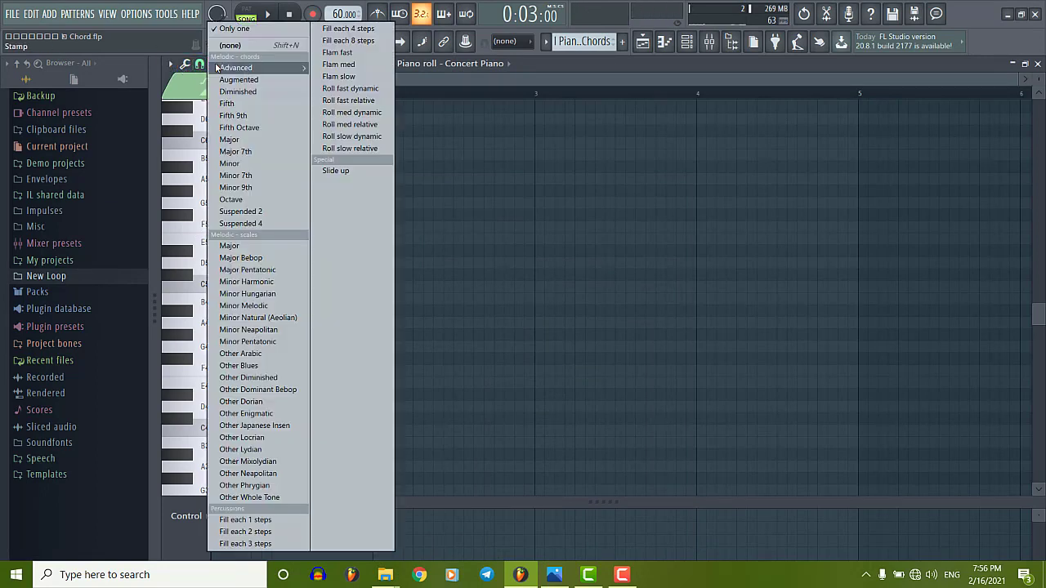
left_click(245, 144)
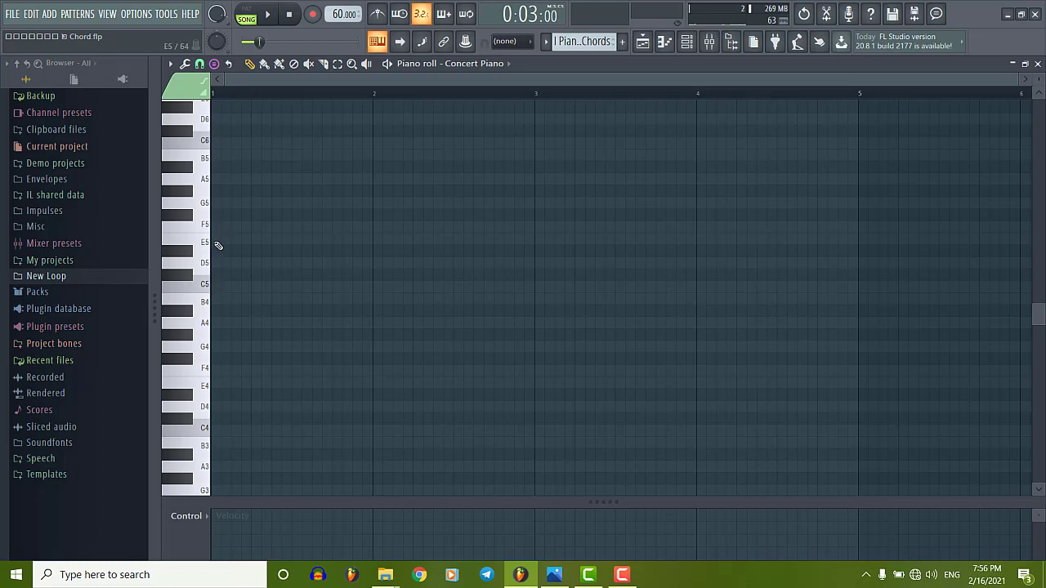
left_click(208, 290)
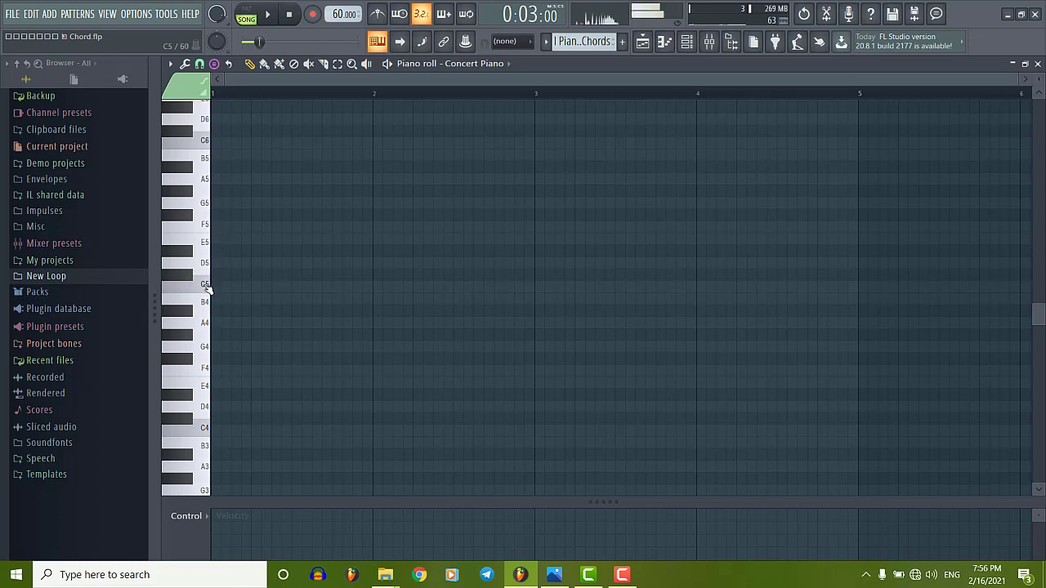
left_click(225, 287)
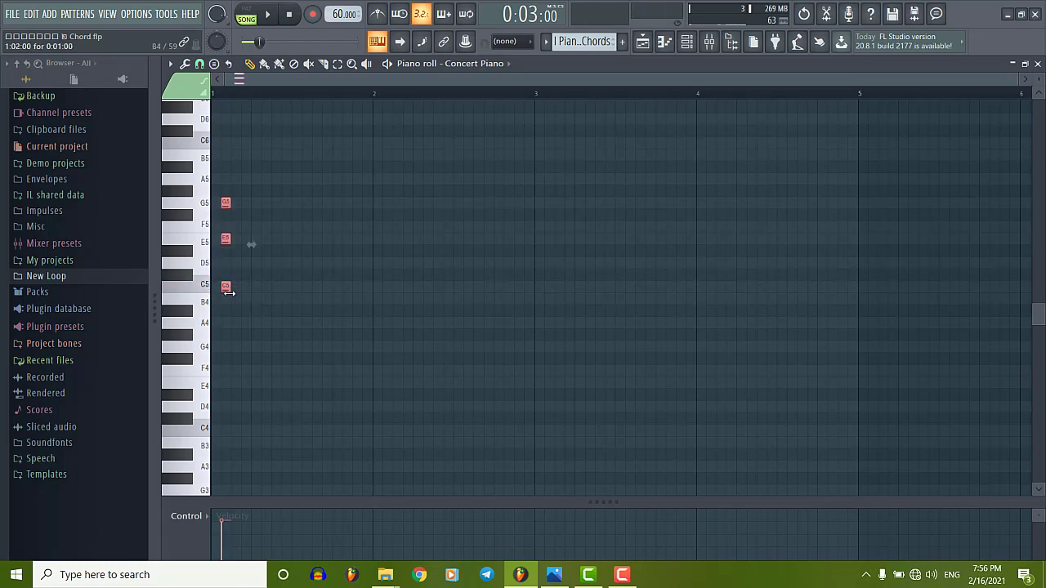
Step: Extend the C major chord to one beat from the start of bar 1 and duplicate it to fill the bar with four chords
scroll(245, 237, "up", 4)
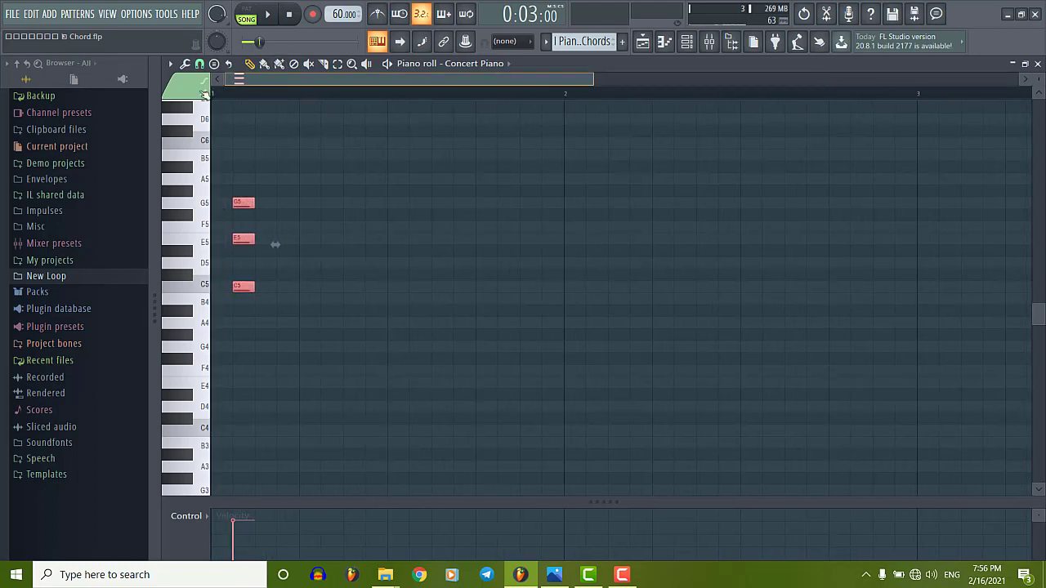
left_click_drag(249, 286, 300, 286)
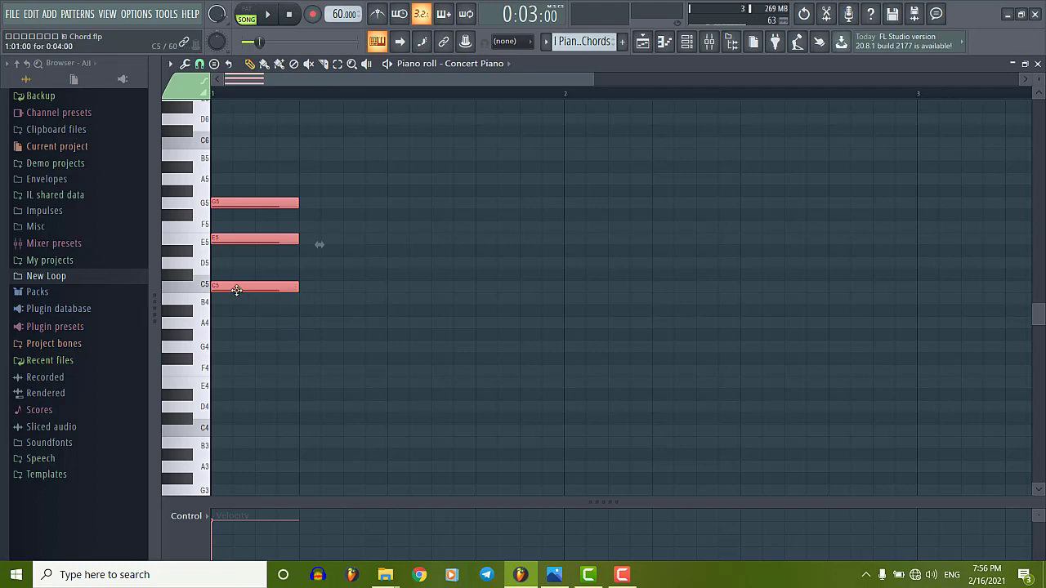
left_click_drag(237, 290, 497, 286, "shift")
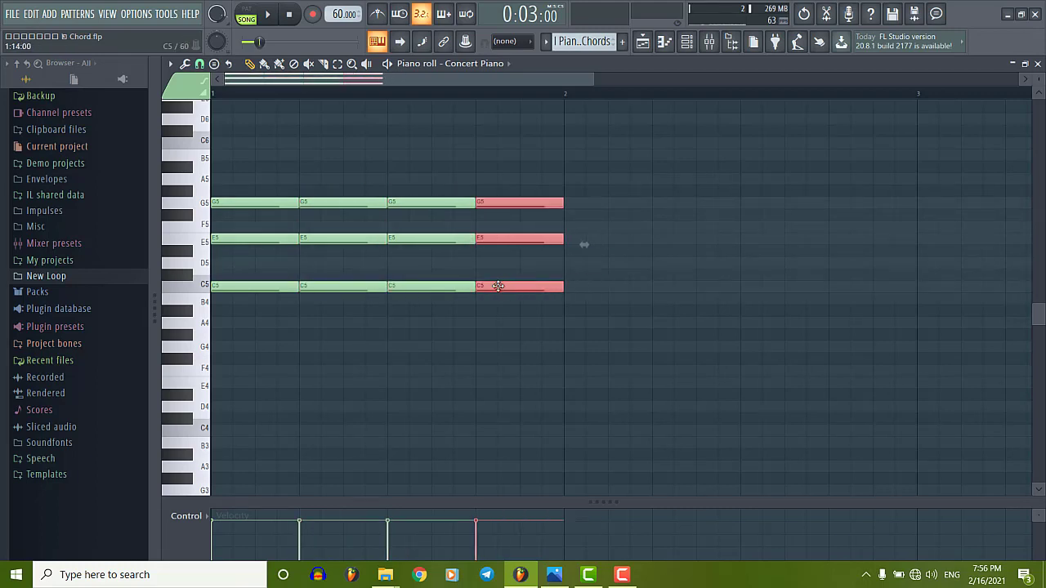
scroll(397, 227, "down", 3)
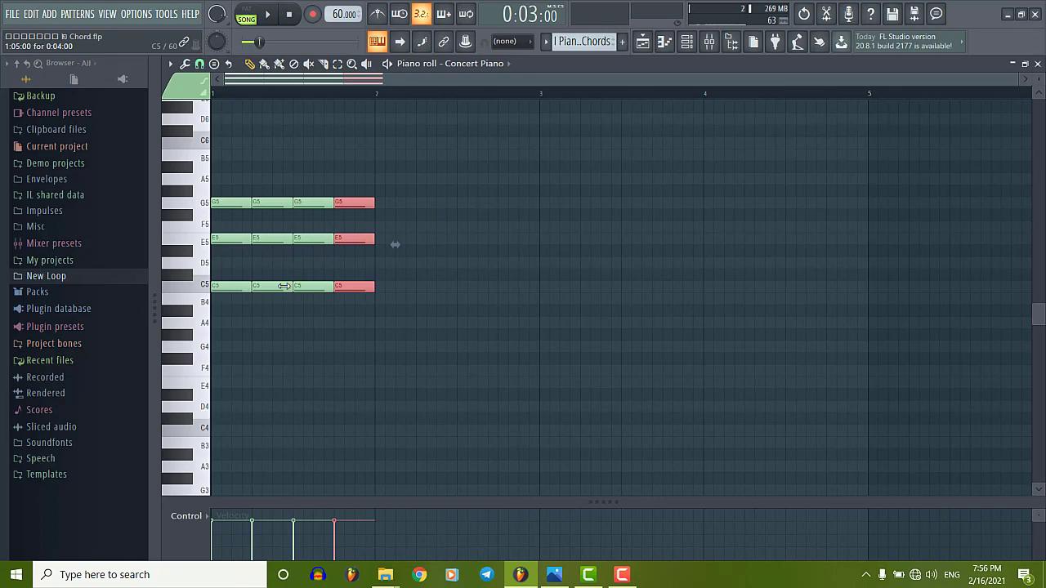
Step: Check the chord chart in Photos, then stamp an A minor chord rooted on A5 at the start of bar 2 in FL Studio
left_click(553, 576)
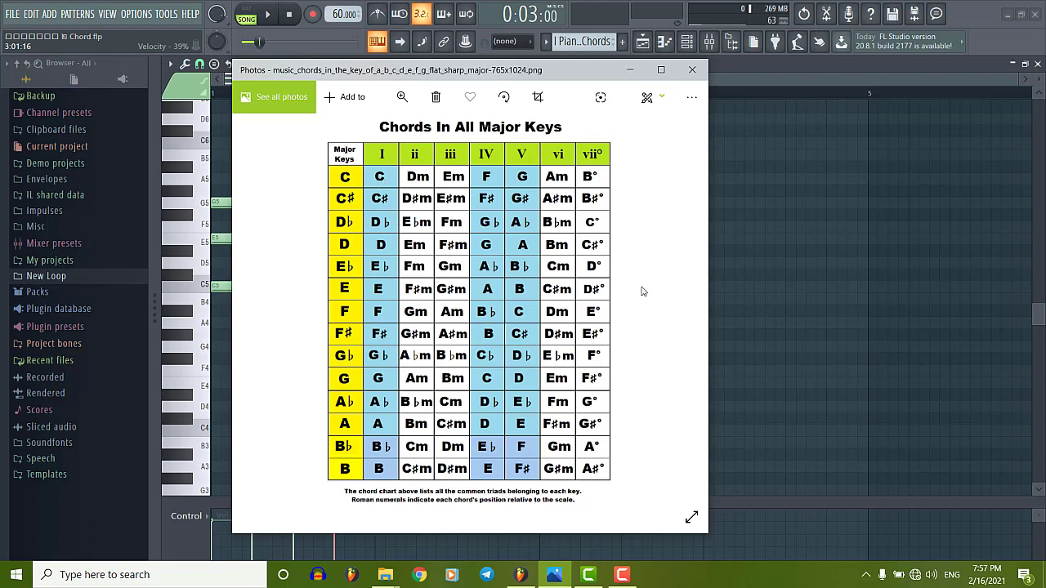
left_click(630, 71)
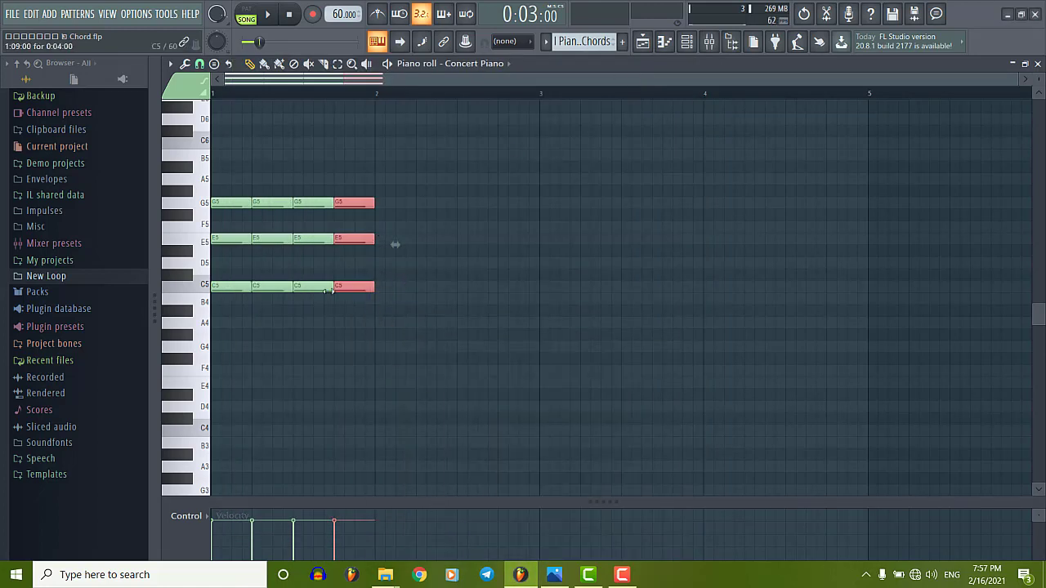
left_click(214, 63)
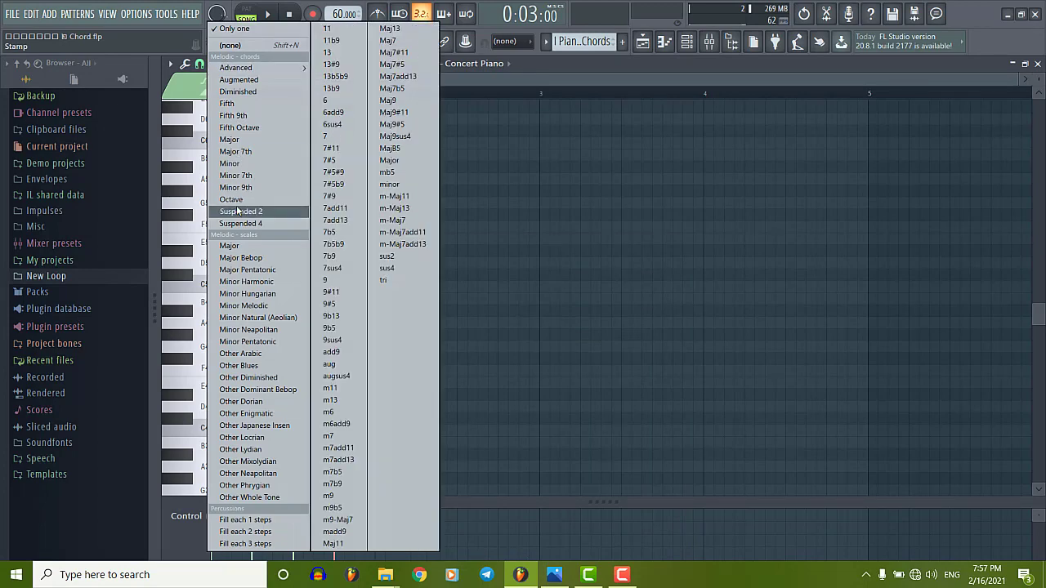
left_click(242, 167)
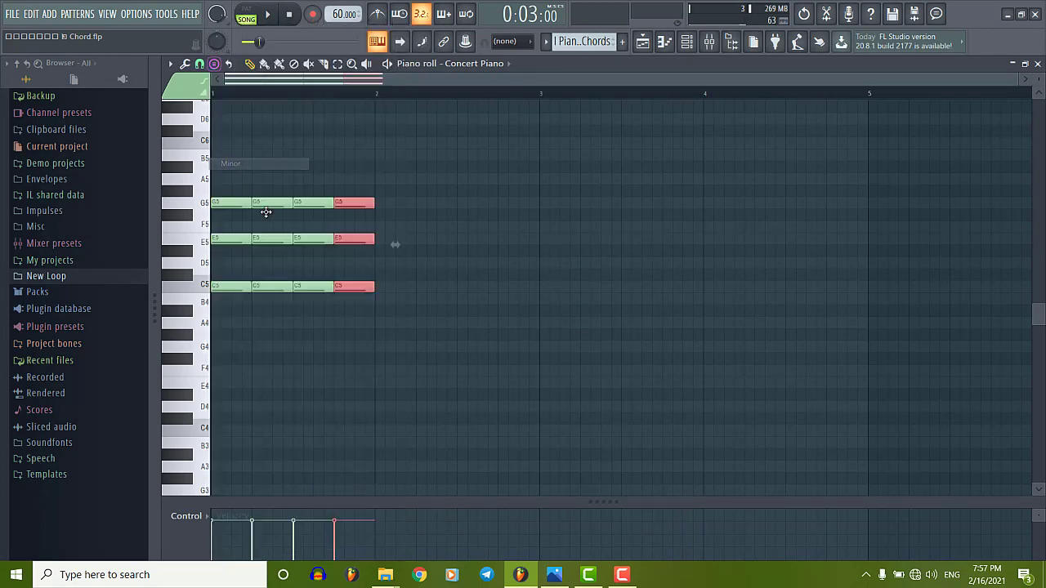
left_click(207, 327)
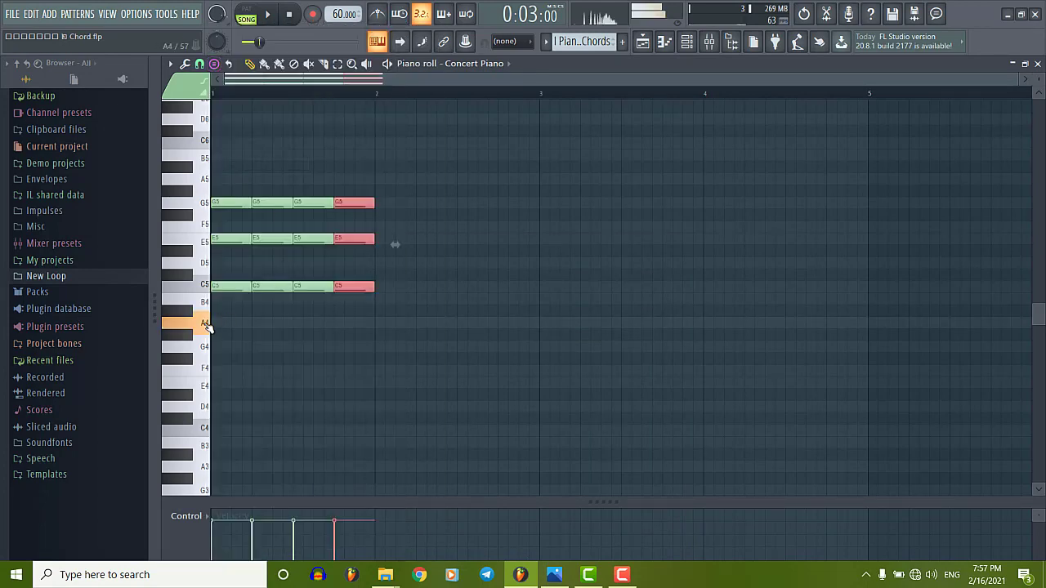
left_click(209, 184)
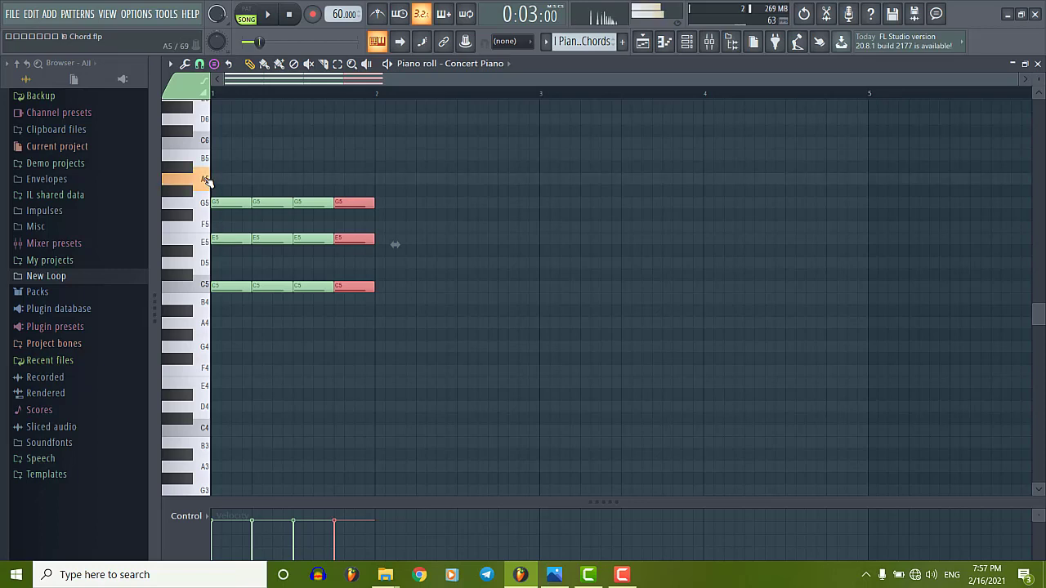
left_click(382, 179)
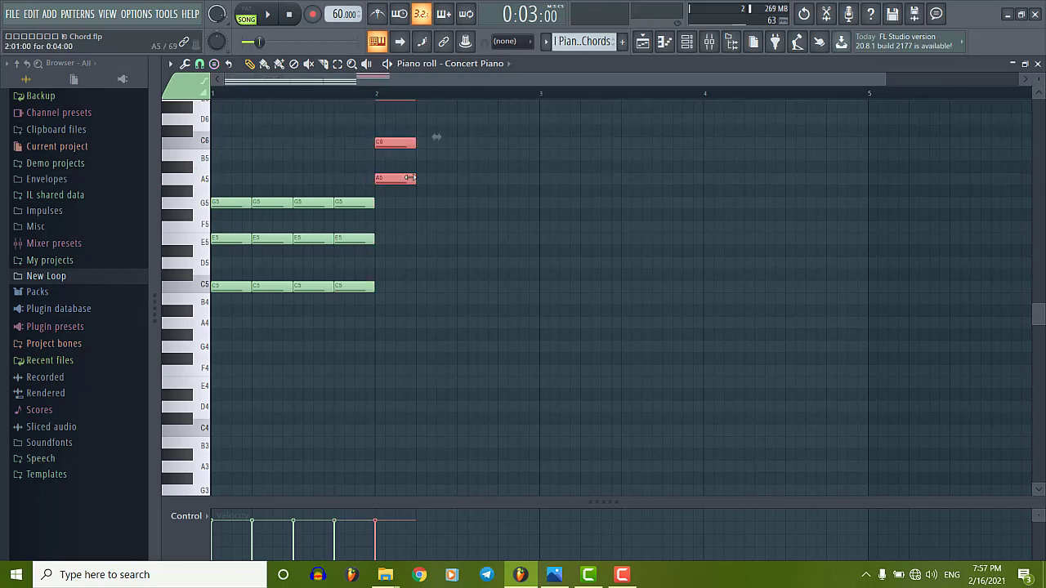
Step: Duplicate the A minor chord across bar 2 until it holds four one-beat chords
key("ctrl+b")
scroll(441, 287, "up", 3)
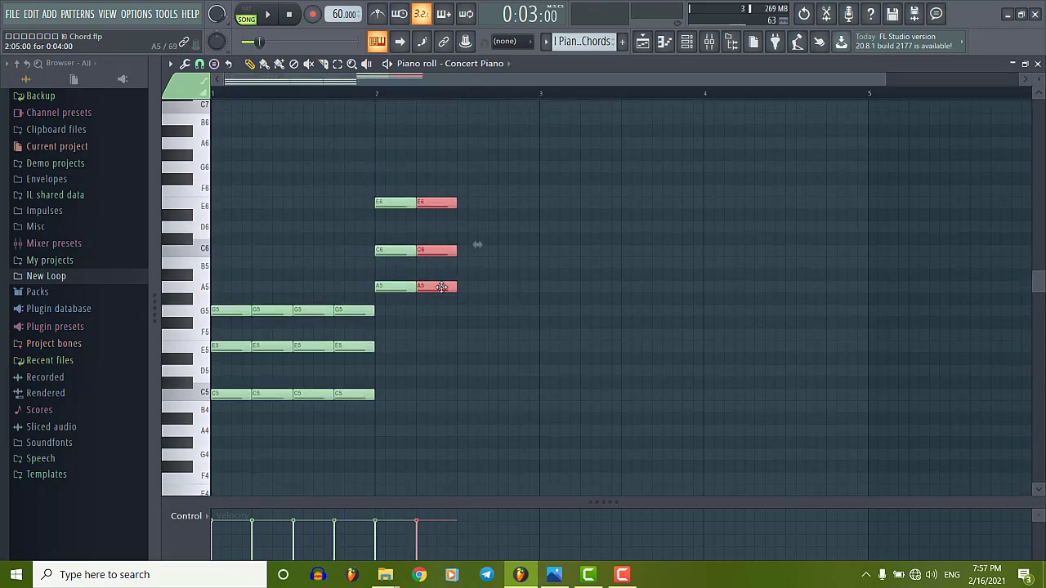
key("ctrl+b")
key("ctrl+b")
key("ctrl+z")
key("ctrl+b")
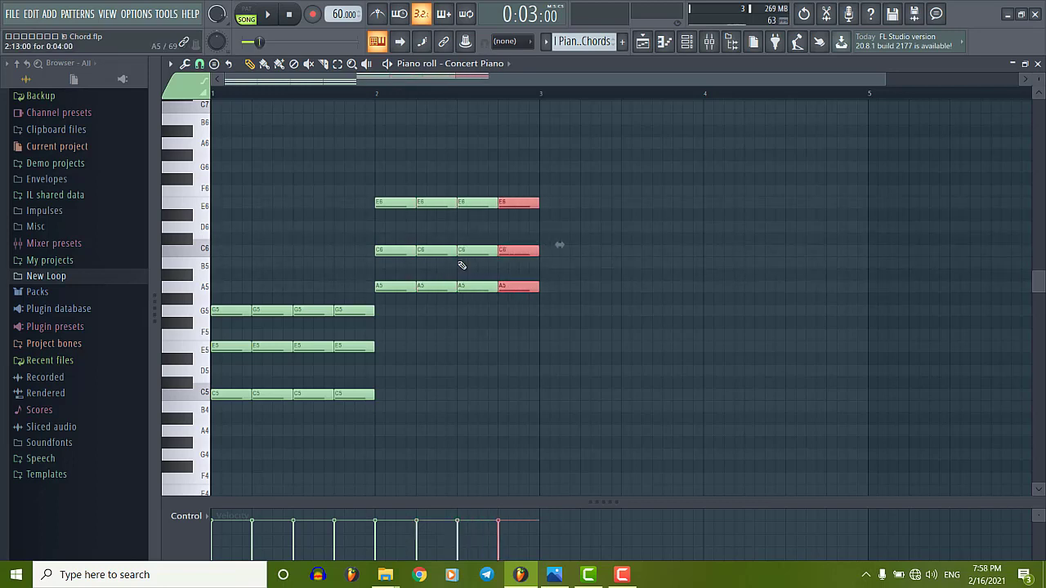
scroll(434, 257, "down", 1)
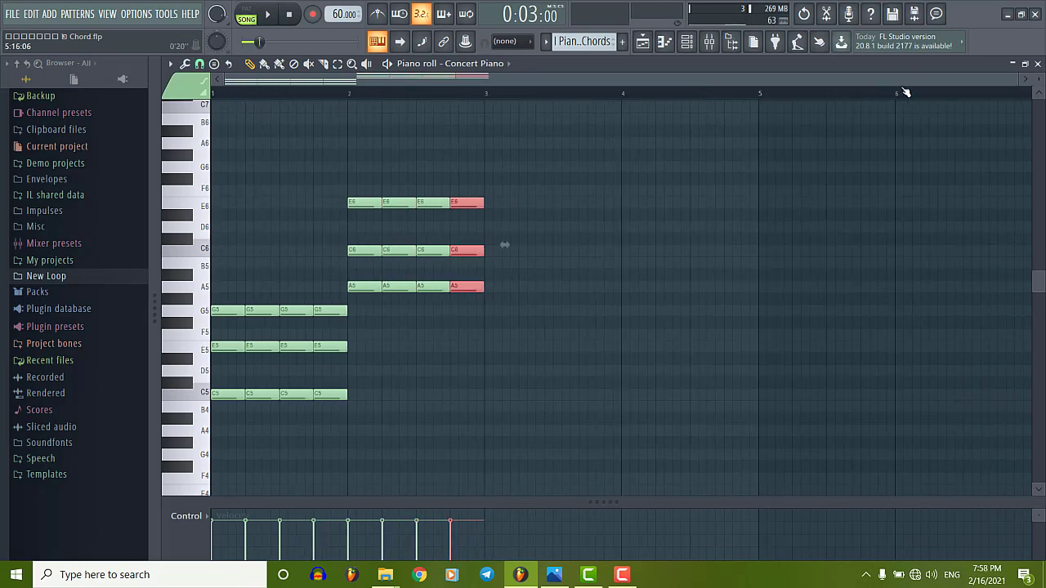
scroll(717, 79, "right", 4)
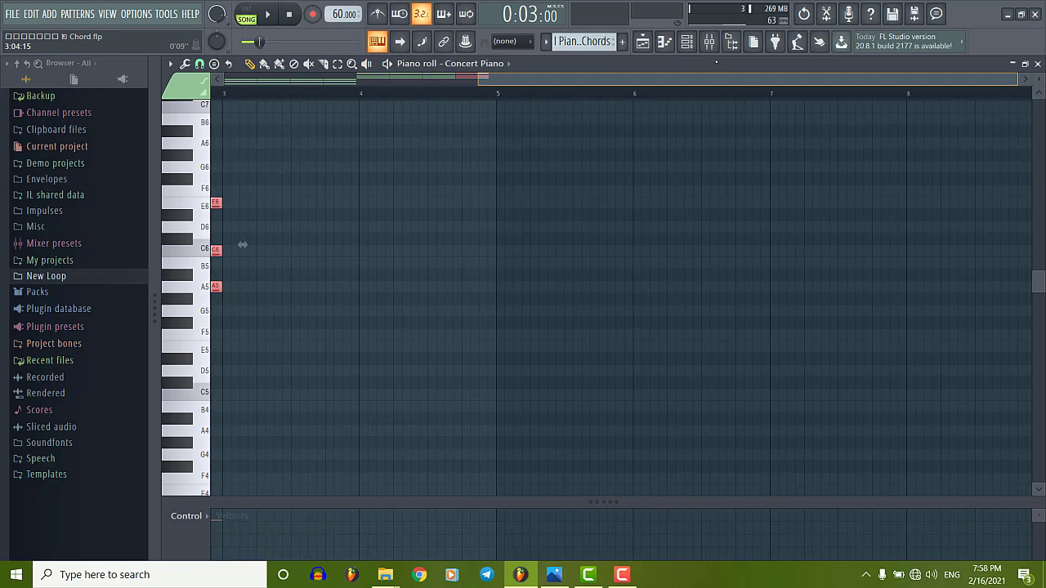
Step: Check the chord chart in Photos, then copy bar 1's four C major chords in FL Studio to bar 3 as G major rooted on G5
scroll(717, 63, "left", 1)
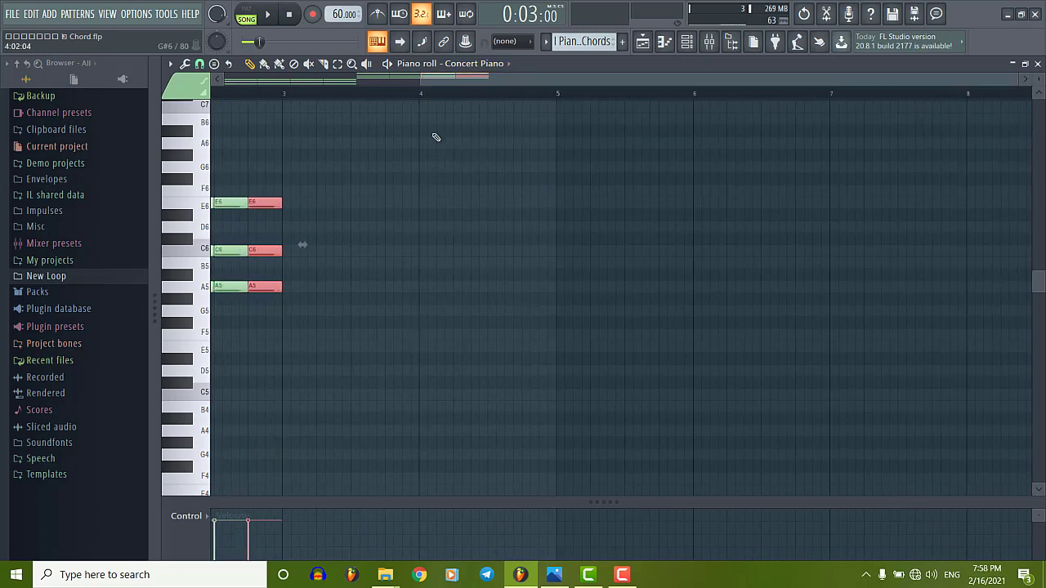
scroll(228, 353, "left", 3)
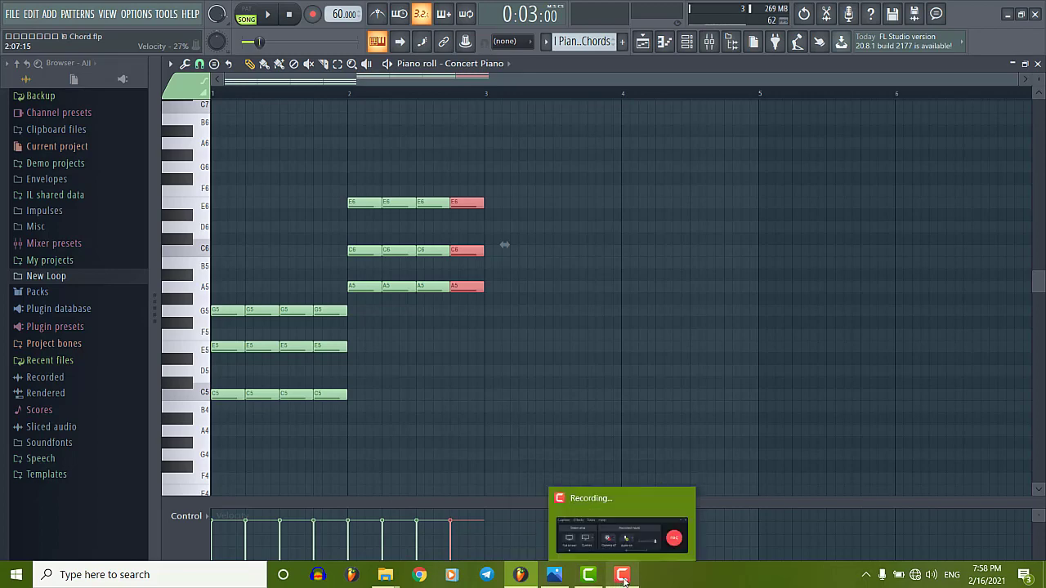
left_click(556, 578)
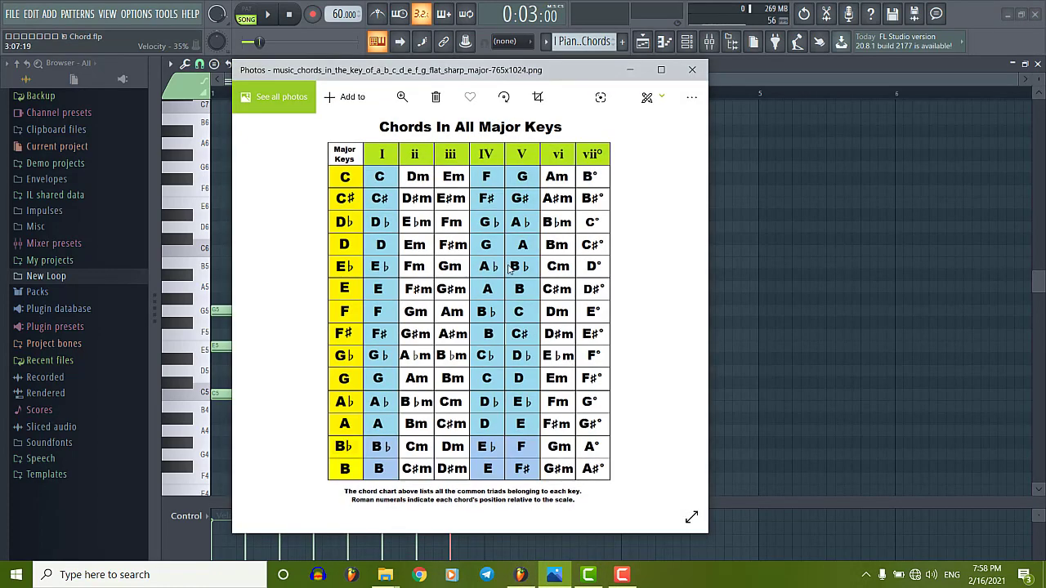
left_click(519, 575)
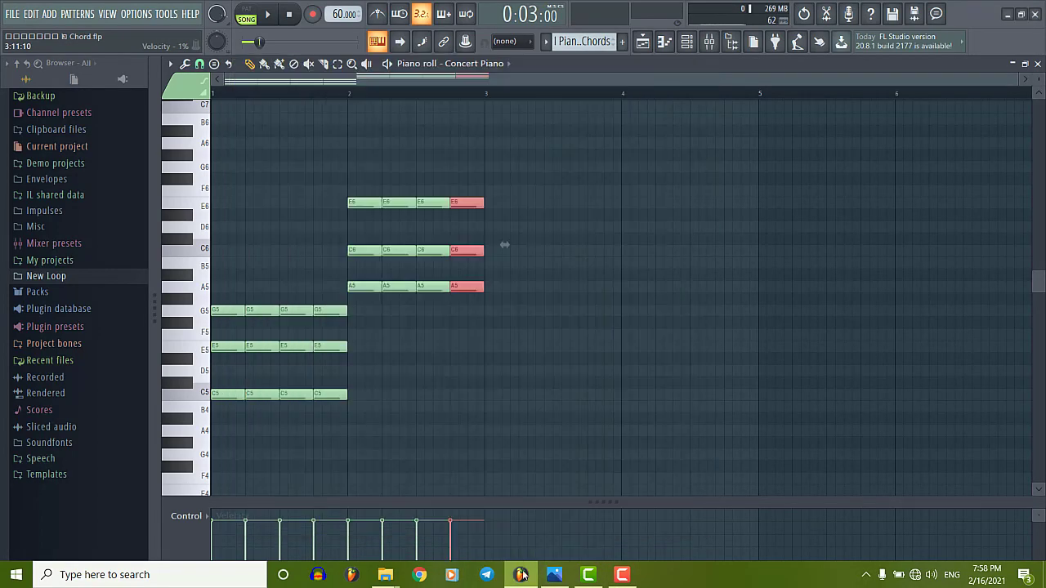
left_click_drag(220, 285, 350, 426)
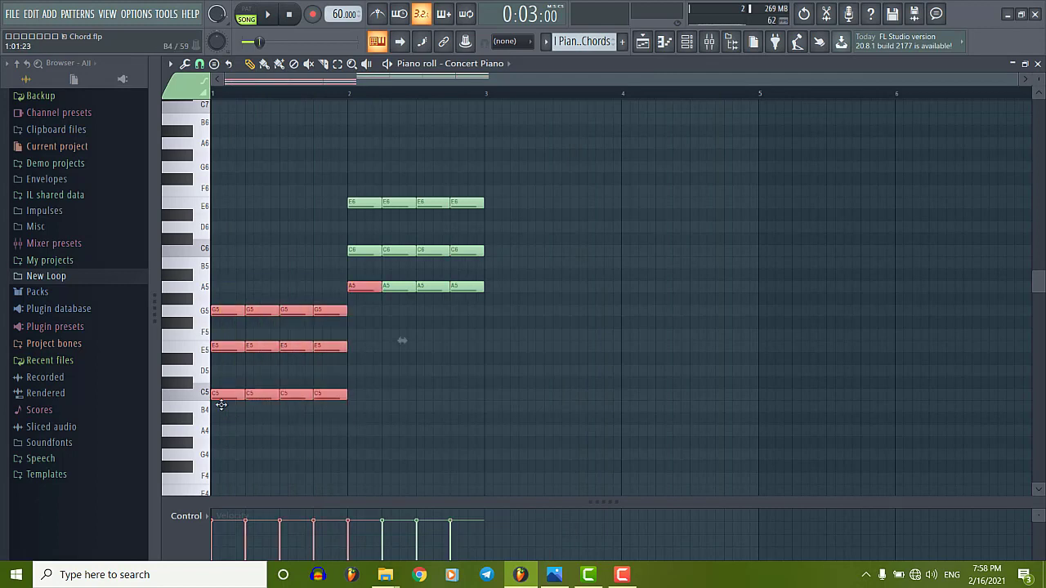
left_click_drag(221, 270, 334, 402)
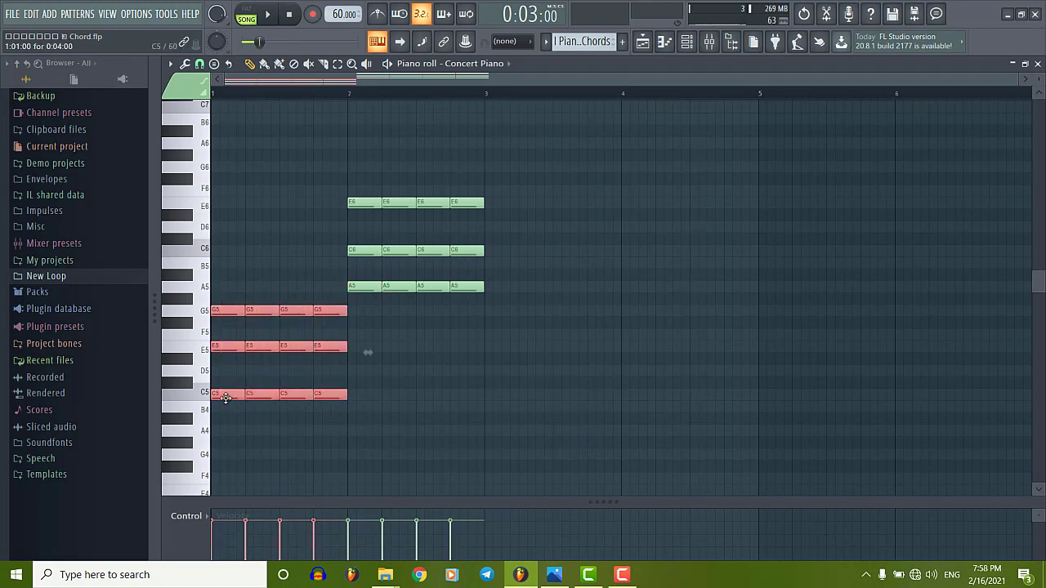
key("ctrl+b")
left_click_drag(403, 397, 493, 316)
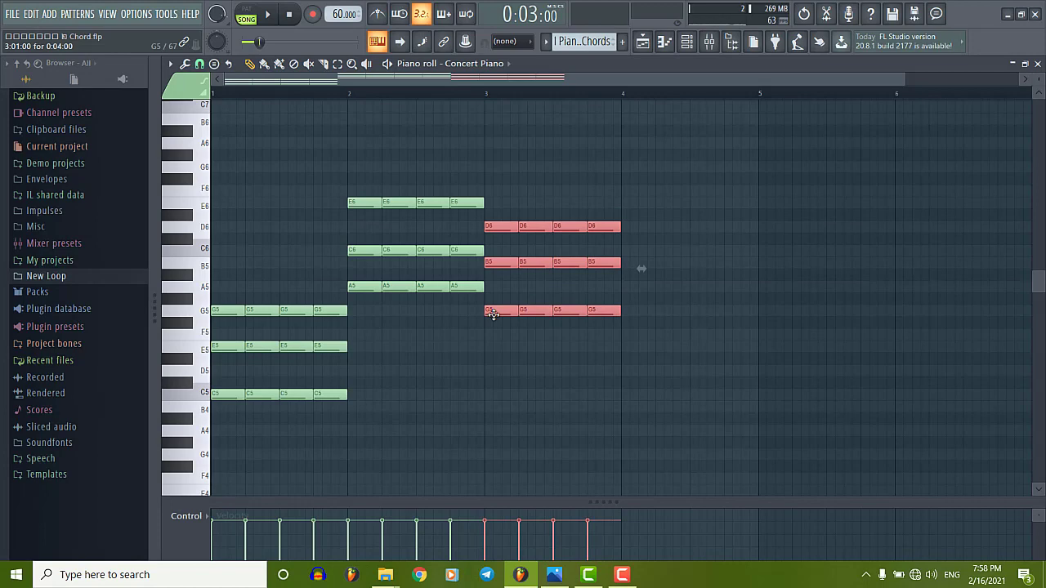
Step: Check the chord chart in Photos, then copy bar 2's four A minor chords in FL Studio to bar 4 as D minor rooted on D5
left_click(554, 575)
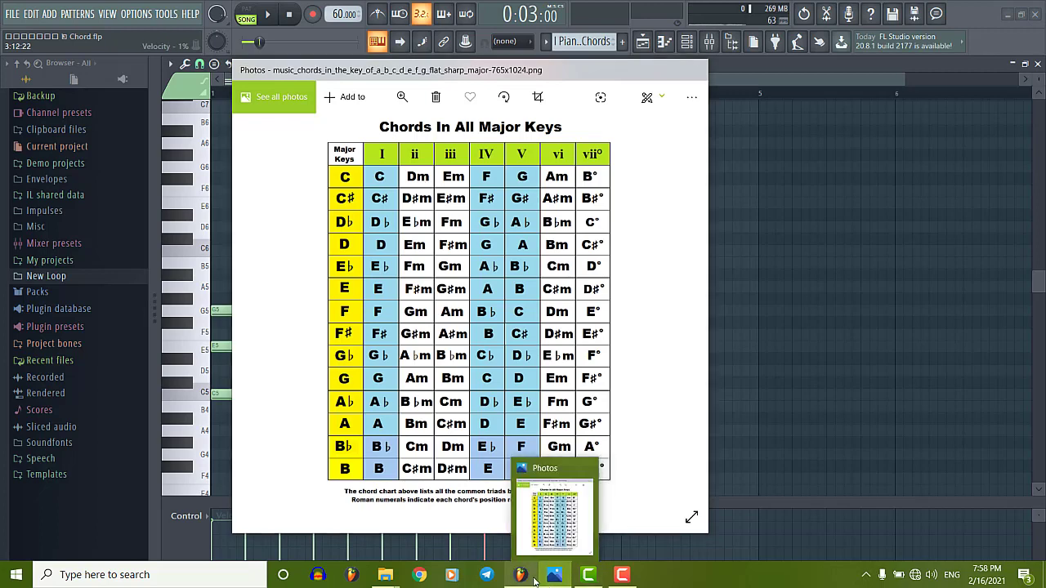
left_click(554, 575)
left_click_drag(352, 211, 451, 304)
right_click(340, 166)
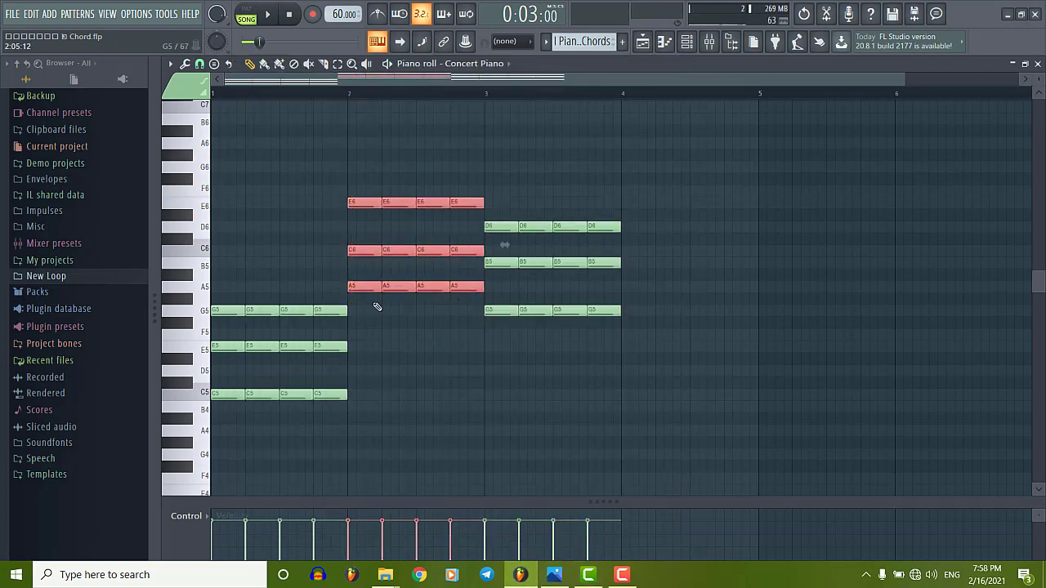
left_click_drag(372, 288, 642, 379)
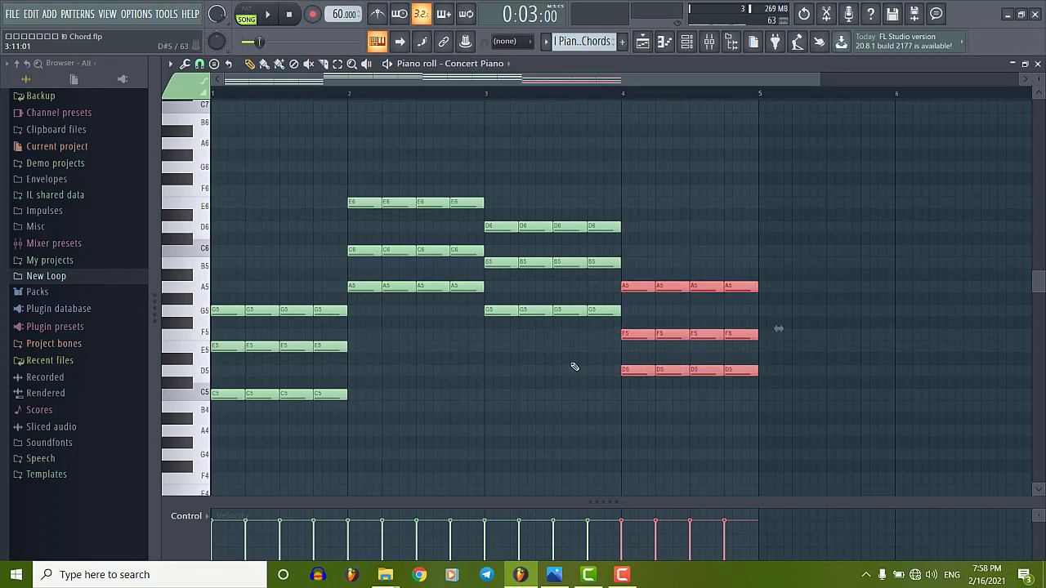
Step: Copy the C major chords from bar 1 to bar 5 and the D minor chords from bar 4 to bar 6 at the same pitches
scroll(572, 367, "down", 2)
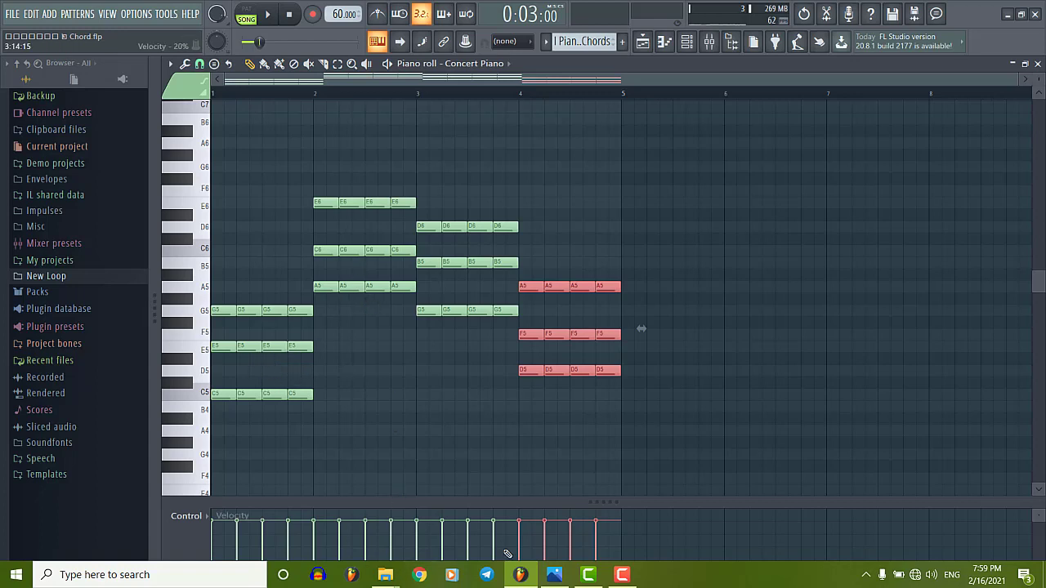
left_click_drag(214, 282, 274, 404)
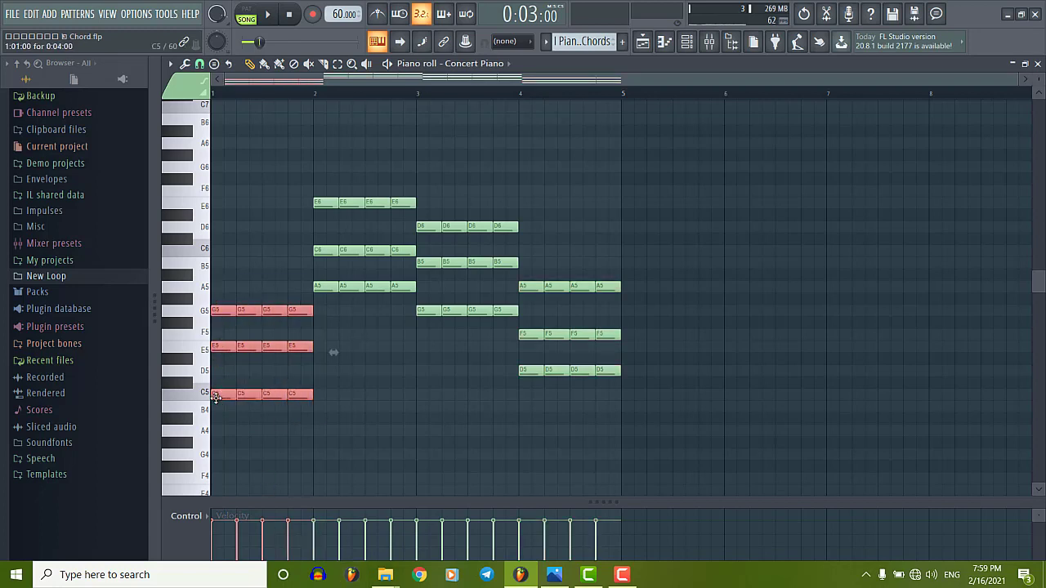
left_click_drag(219, 397, 639, 409, "shift")
left_click_drag(627, 411, 622, 412)
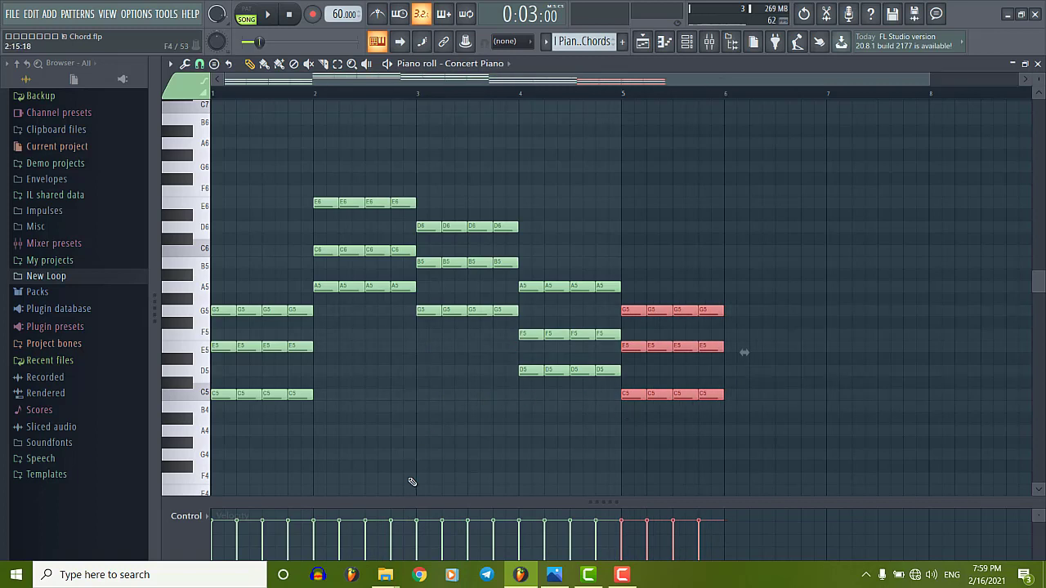
left_click_drag(528, 258, 619, 385)
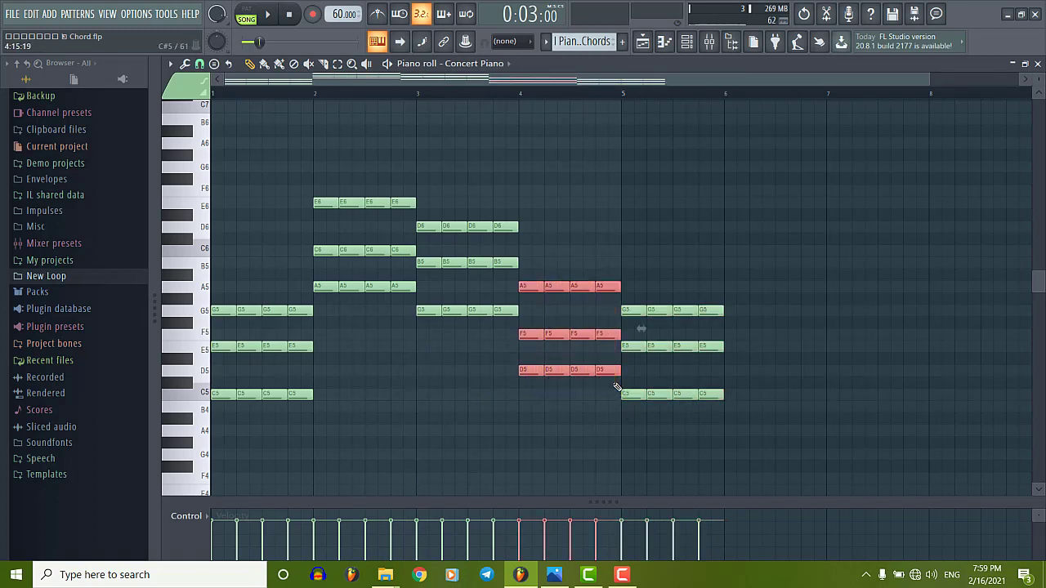
left_click_drag(523, 371, 729, 372)
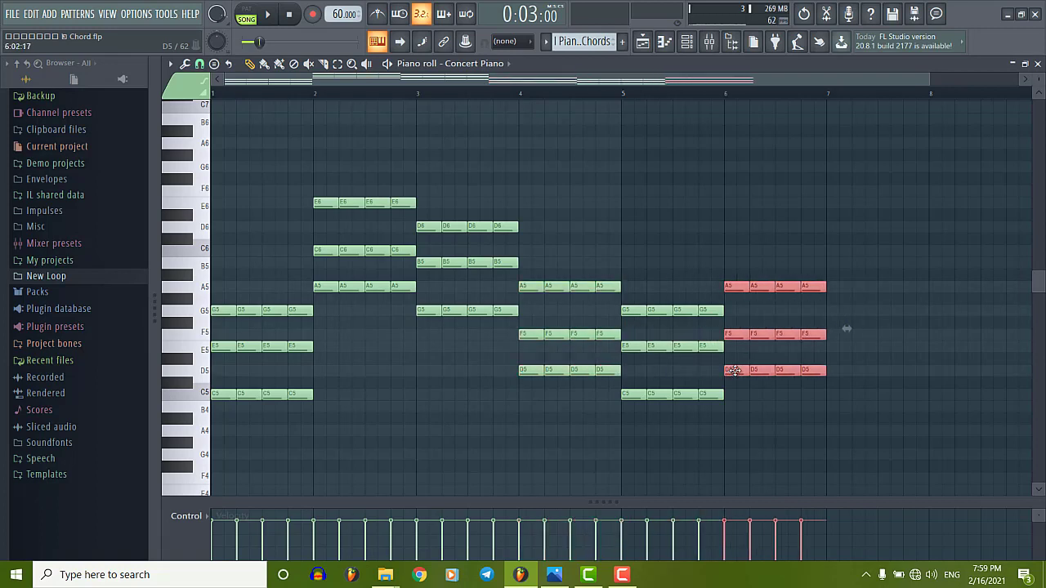
Step: Check the chord chart in Photos, then fill bar 7 in FL Studio with four one-beat E minor chords rooted on E5
scroll(509, 411, "down", 2)
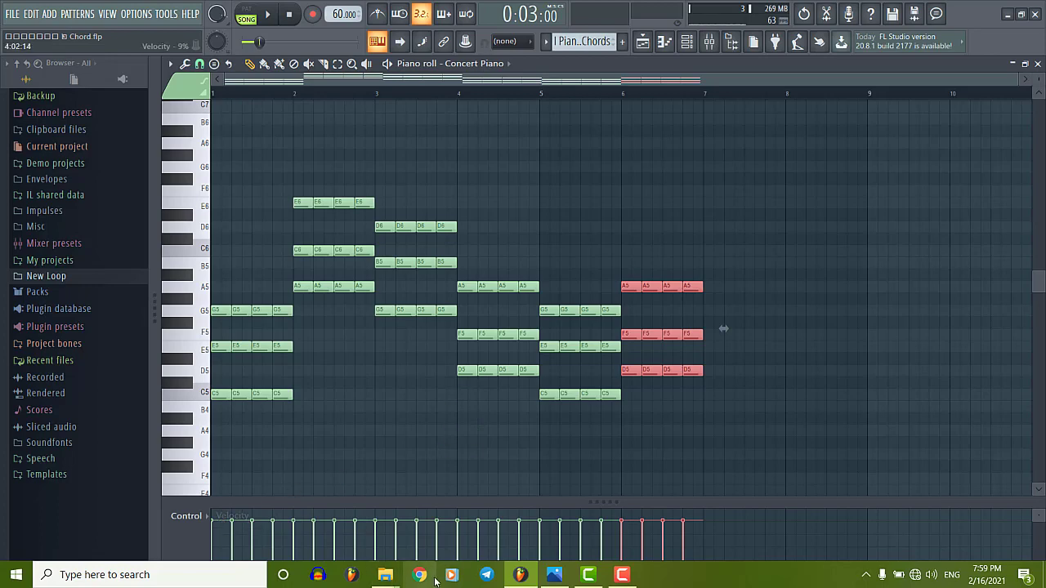
left_click(554, 574)
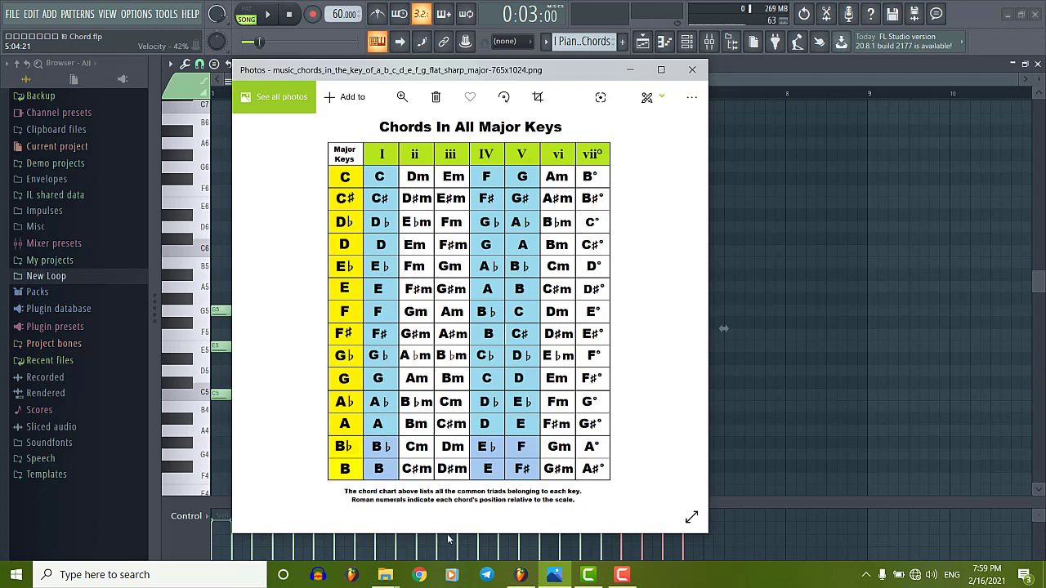
left_click(554, 575)
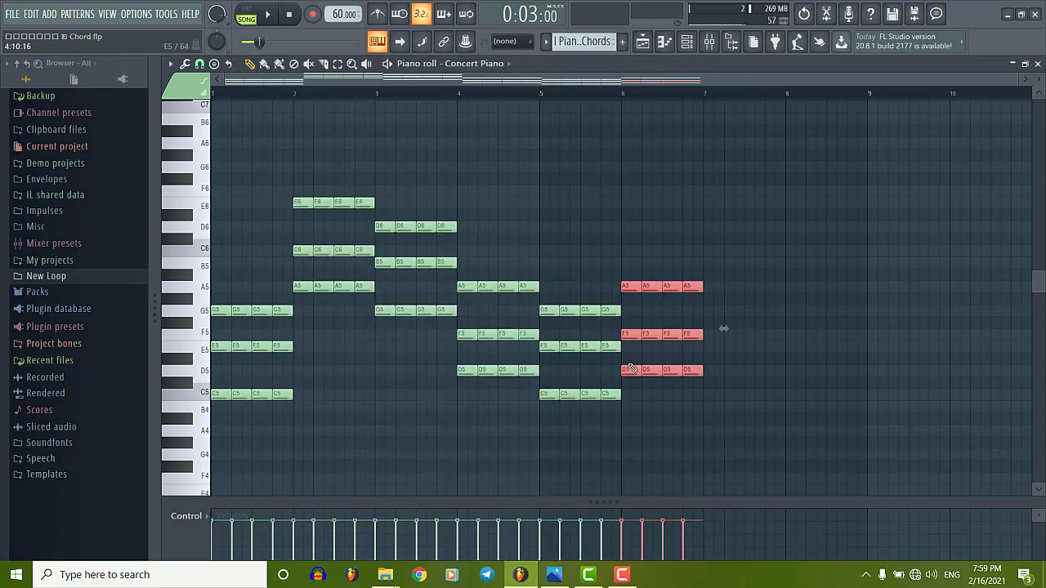
mouse_move(359, 177)
left_mouse_down()
mouse_move(311, 292)
mouse_move(718, 290)
mouse_move(708, 350)
left_mouse_up()
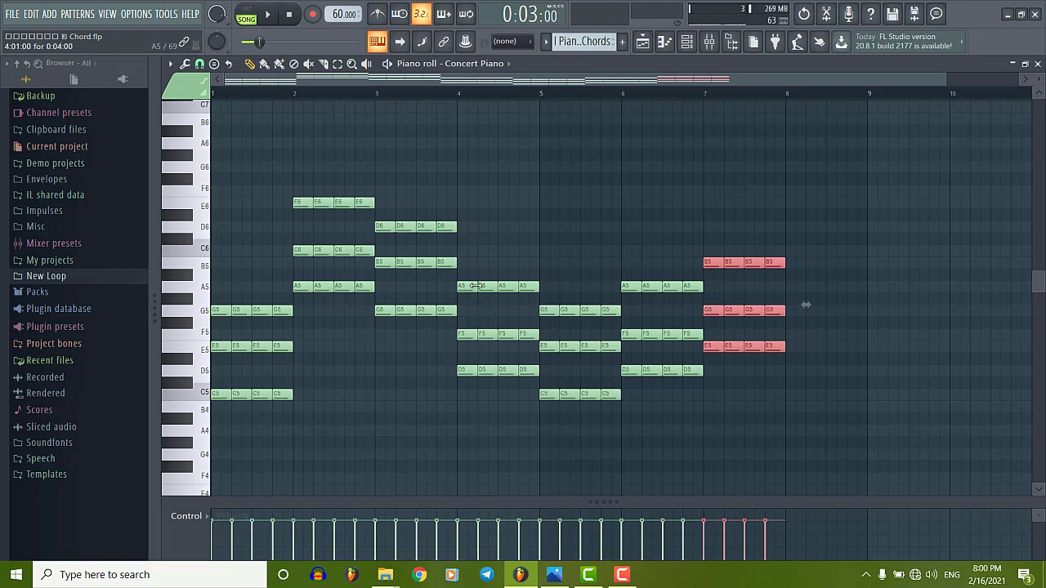
Step: Copy the four D minor chords from bar 4 to bar 8 at the same pitch
left_click_drag(459, 272, 541, 388)
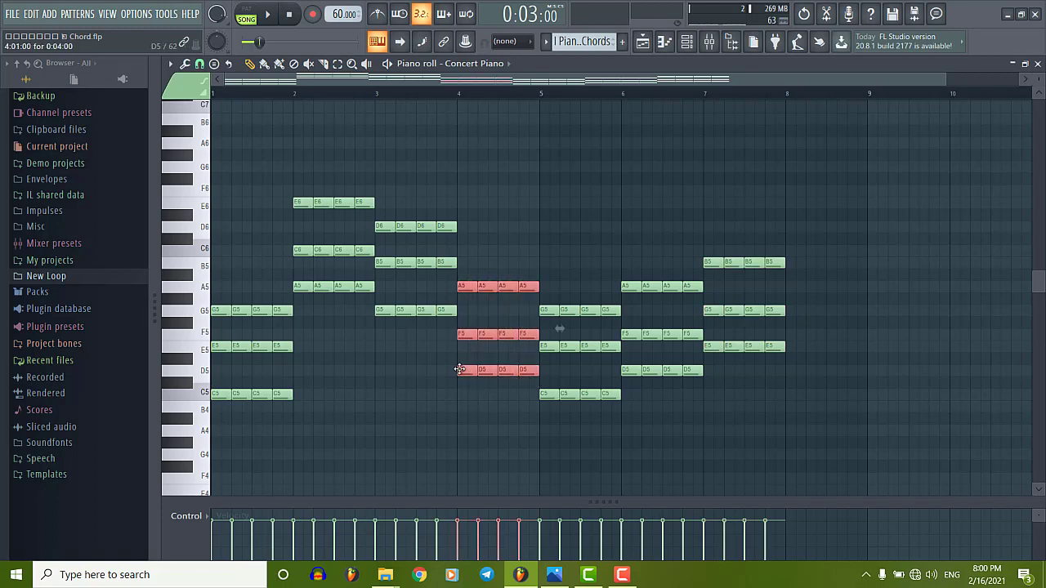
left_click_drag(465, 371, 792, 367)
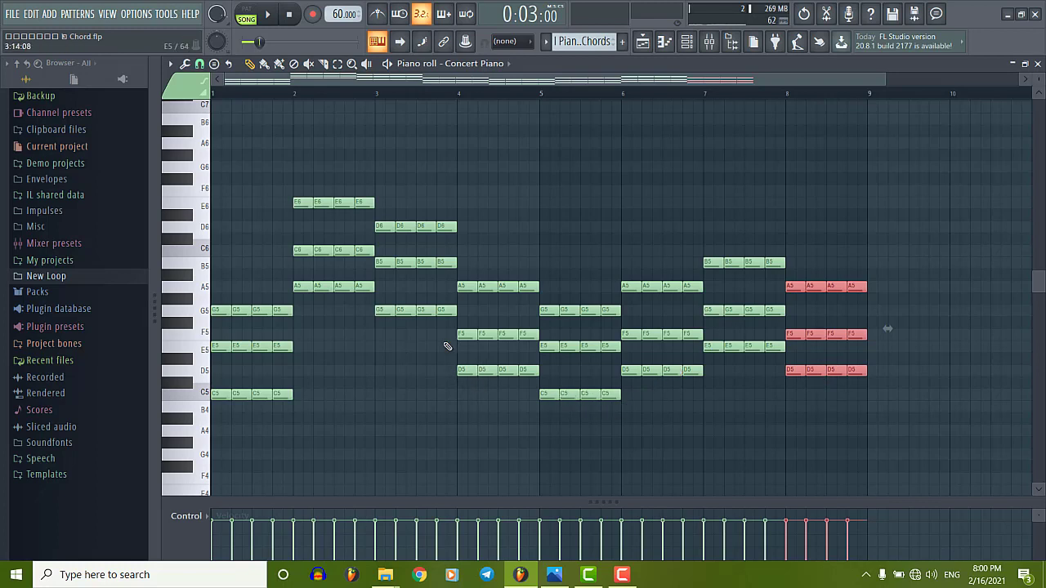
scroll(458, 338, "down", 2)
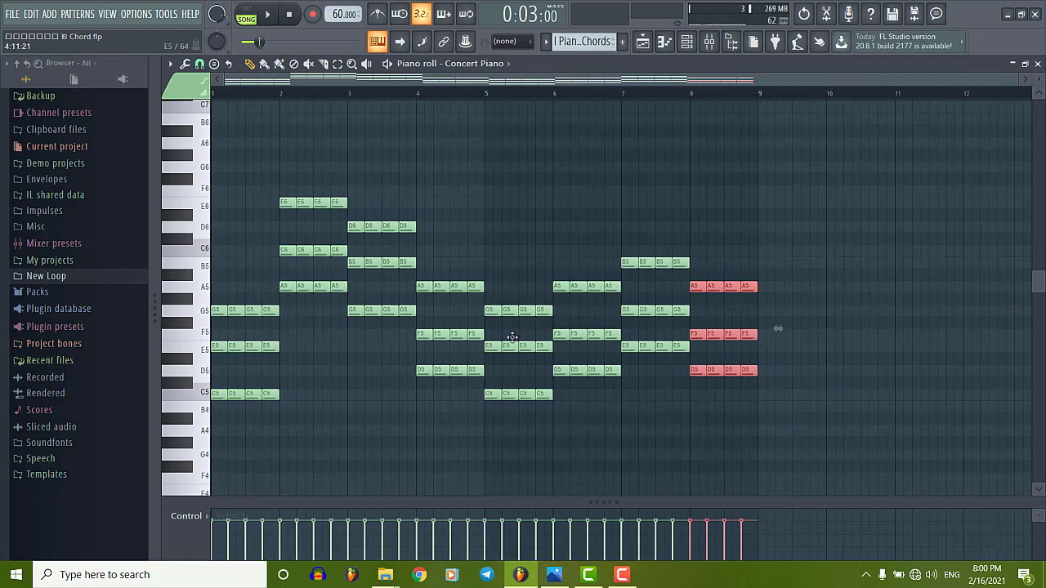
Step: Close the piano roll and channel rack, and place the I Piano Chords pattern on Track 3 at bar 10, aligned with the drums
left_click(1037, 63)
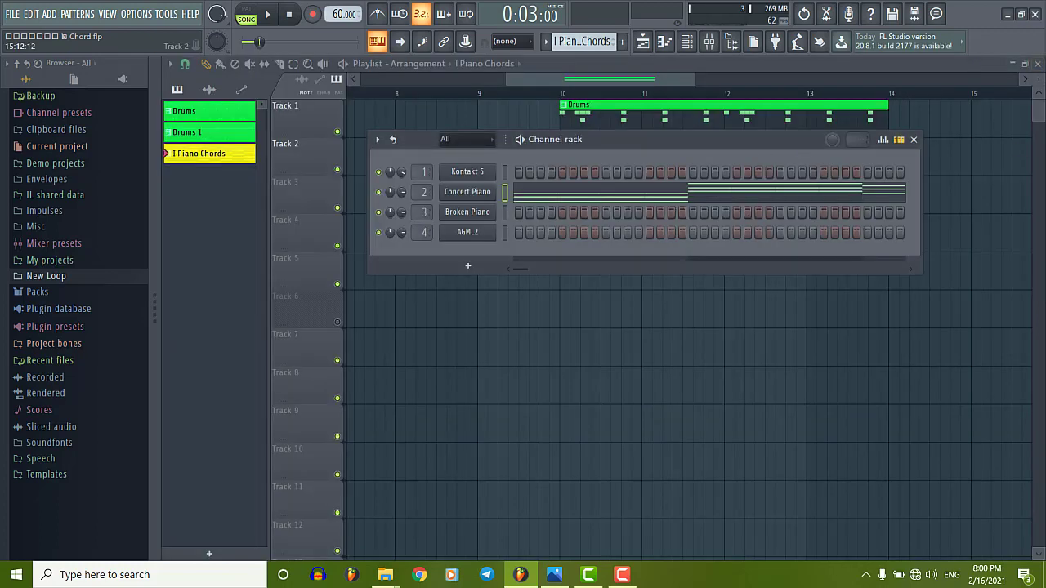
left_click(913, 139)
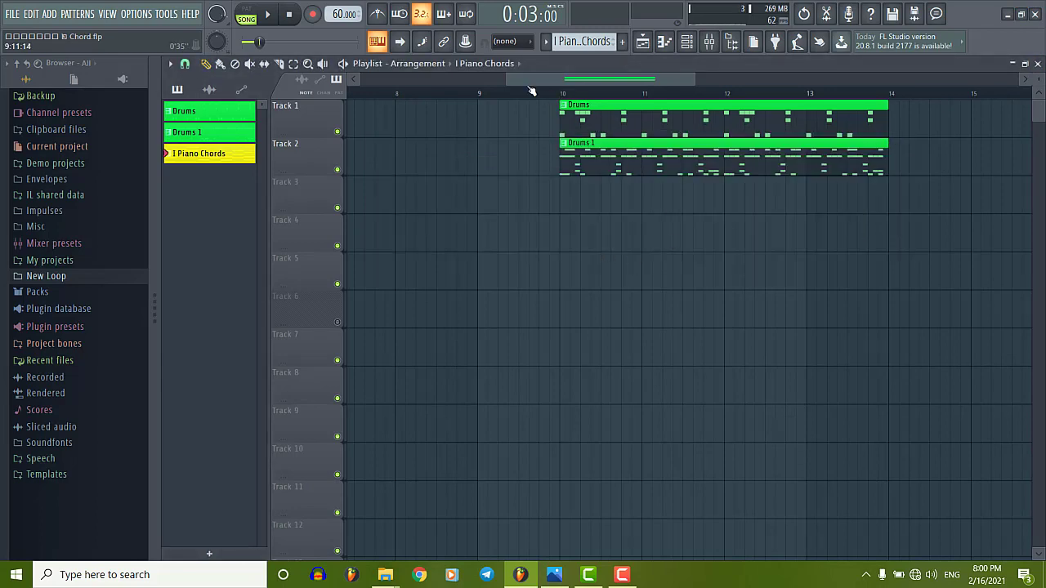
scroll(527, 114, "right", 3)
scroll(475, 114, "down", 3)
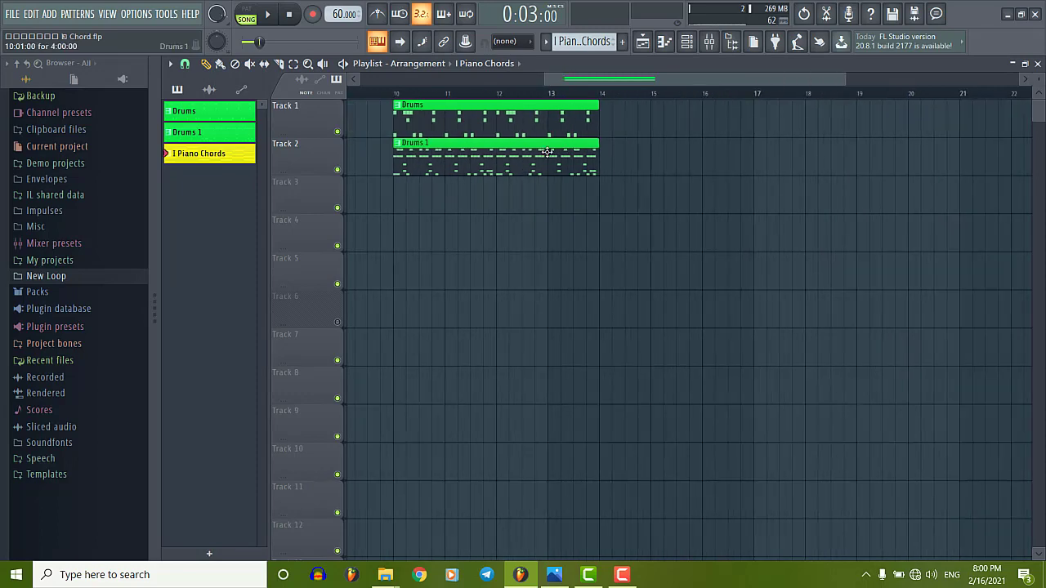
left_click_drag(582, 79, 557, 82)
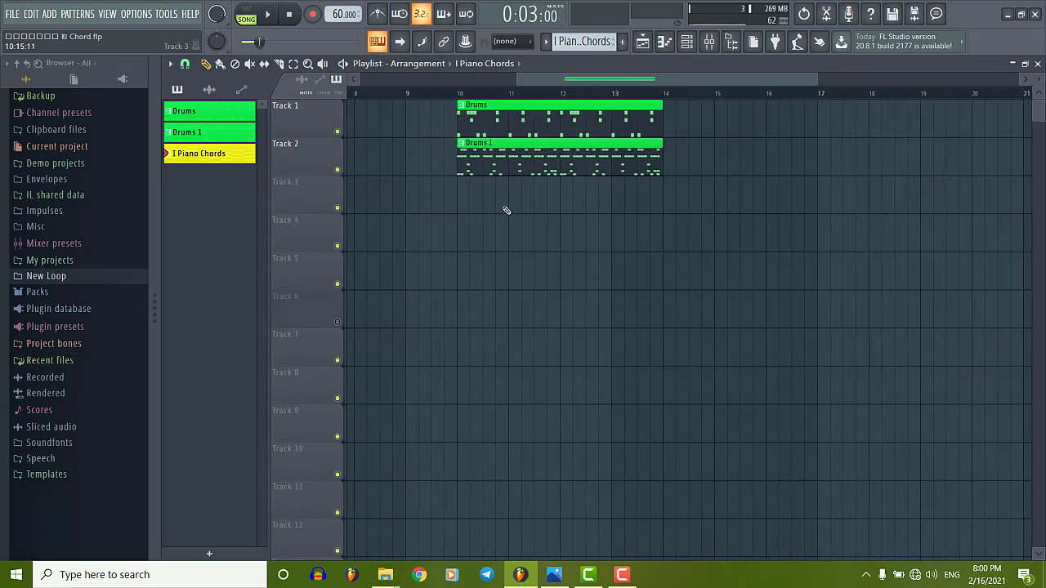
left_click_drag(211, 155, 497, 204)
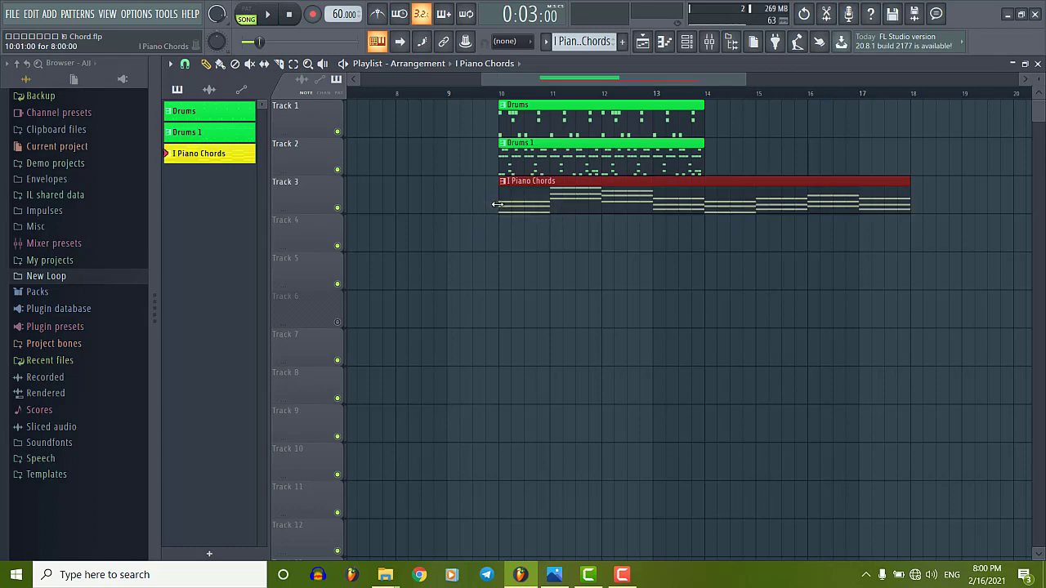
scroll(496, 203, "down", 3)
scroll(496, 204, "up", 4)
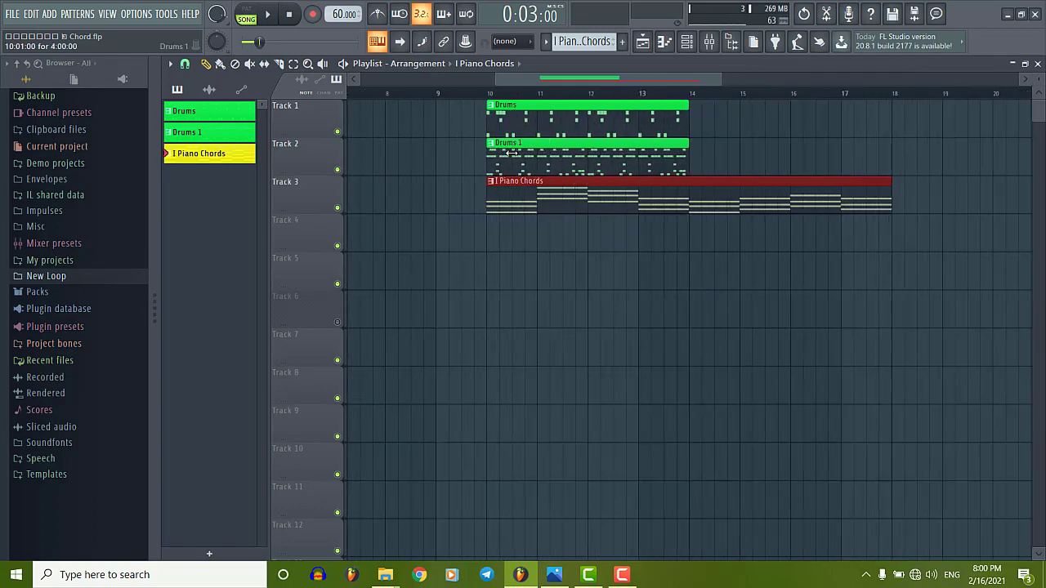
Step: Duplicate the Drums and Drums 1 clips to bar 14 on their own tracks, so they span the full piano chords clip
scroll(474, 132, "right", 2)
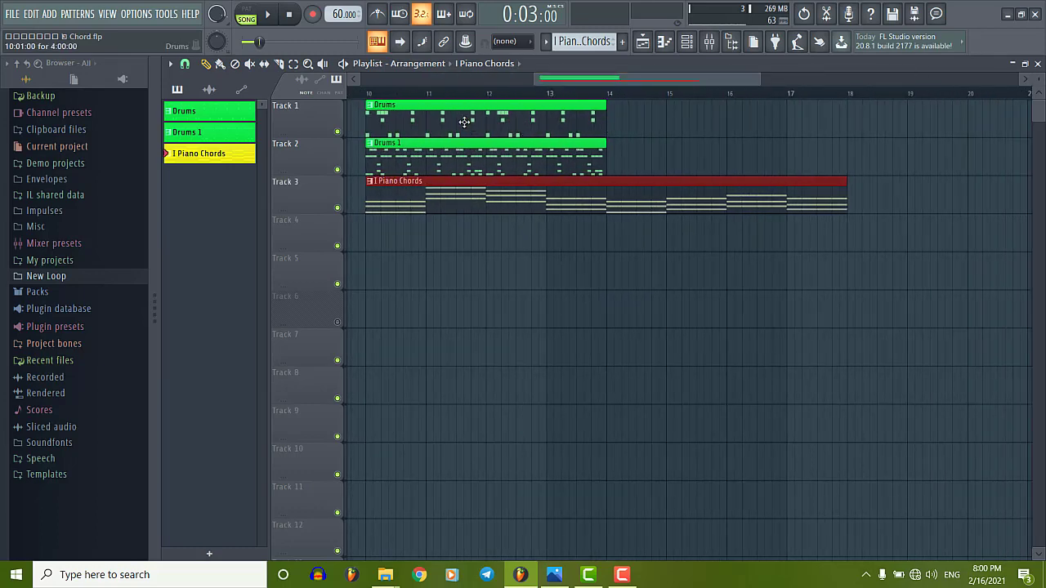
left_click_drag(451, 121, 691, 122)
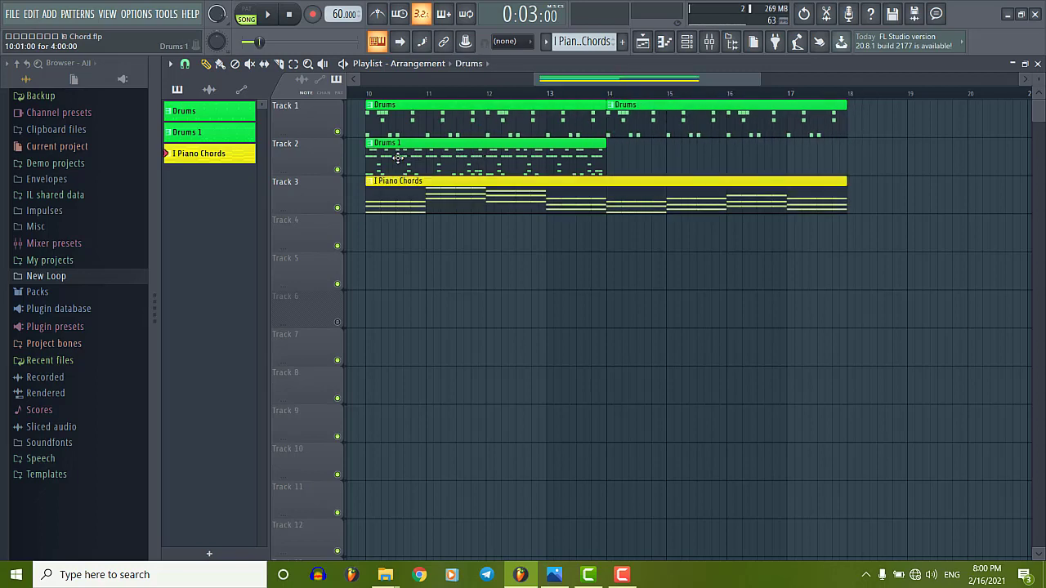
left_click_drag(398, 157, 642, 158)
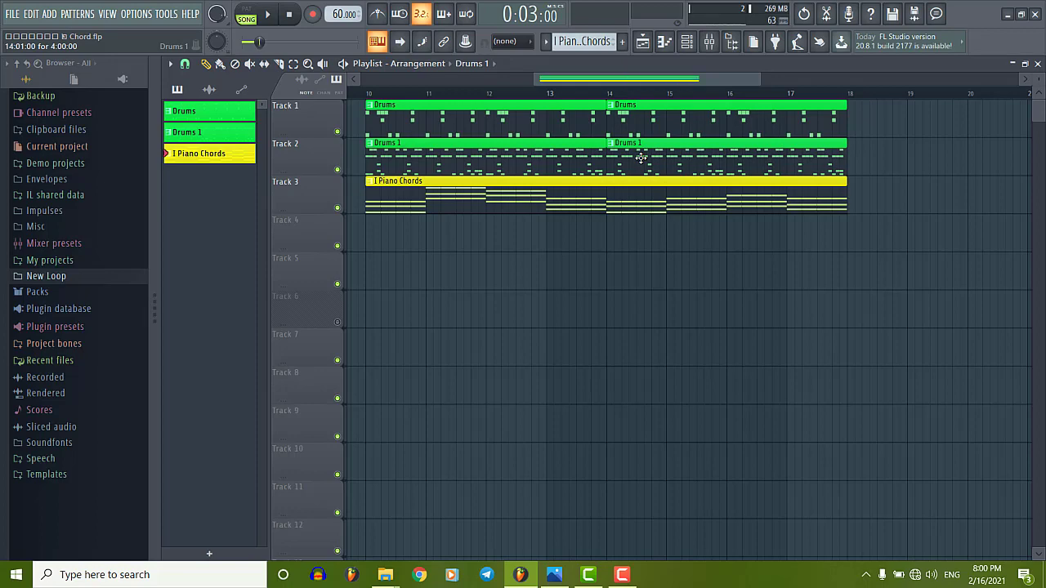
Step: Play the arrangement from just before bar 10 to hear the drums and piano chords together, then stop playback
scroll(476, 93, "down", 3)
left_click(408, 101)
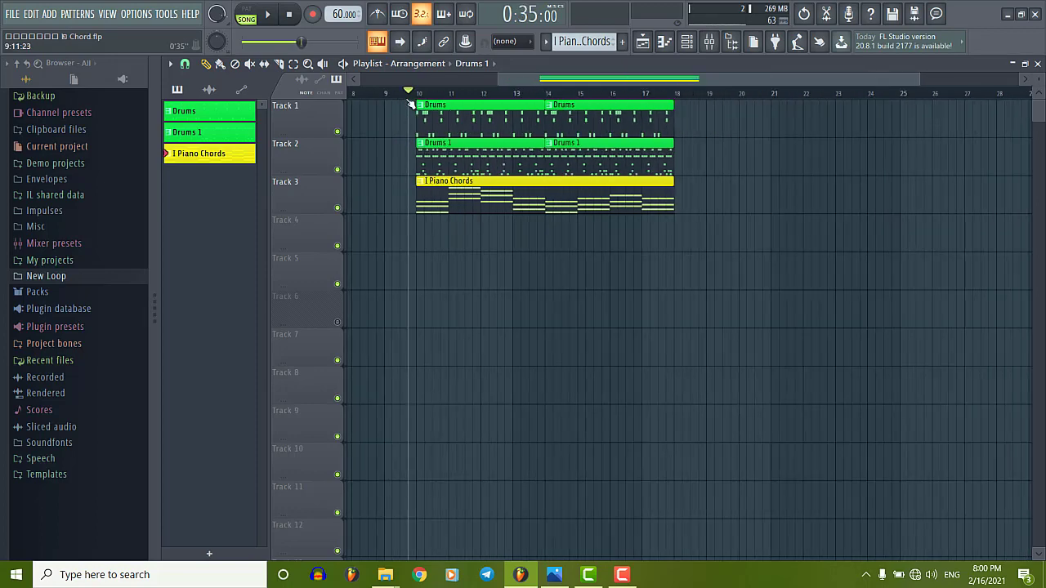
key("space")
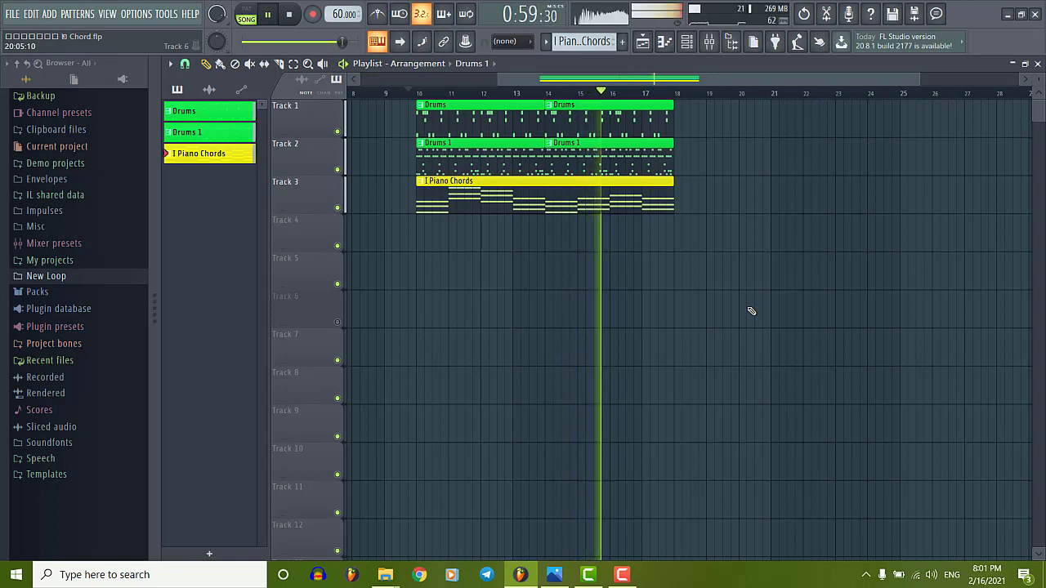
mouse_move(622, 577)
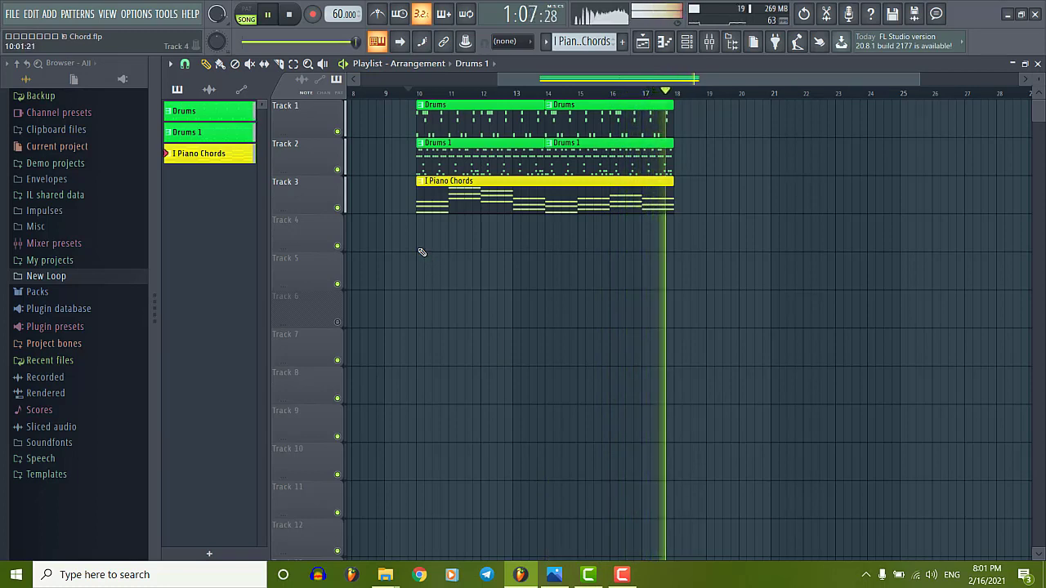
key("space")
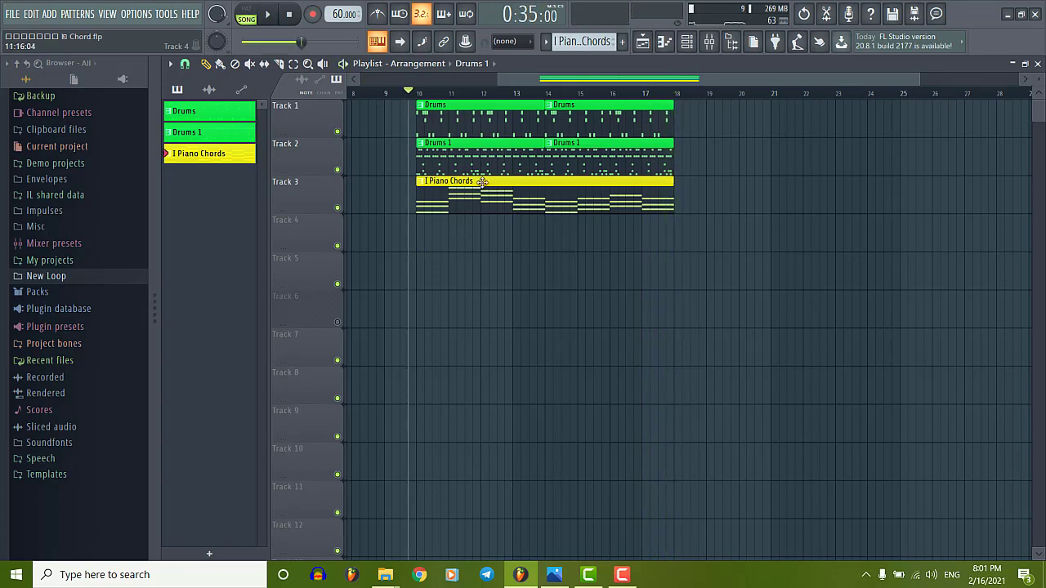
Step: Set the playhead just after the start of bar 9 and examine the I Piano Chords notes in the piano roll
left_click_drag(522, 79, 502, 79)
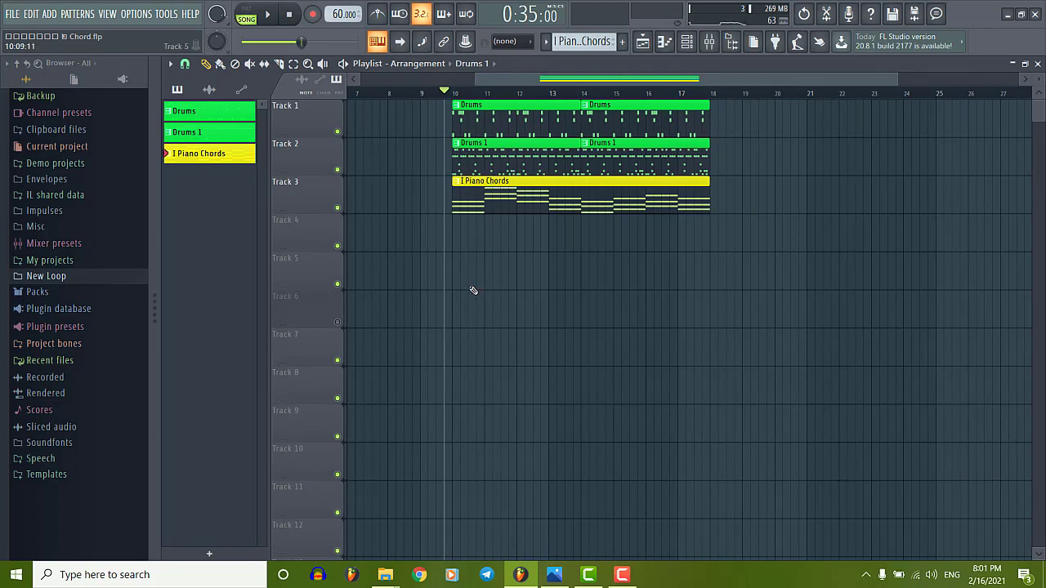
scroll(486, 238, "up", 3)
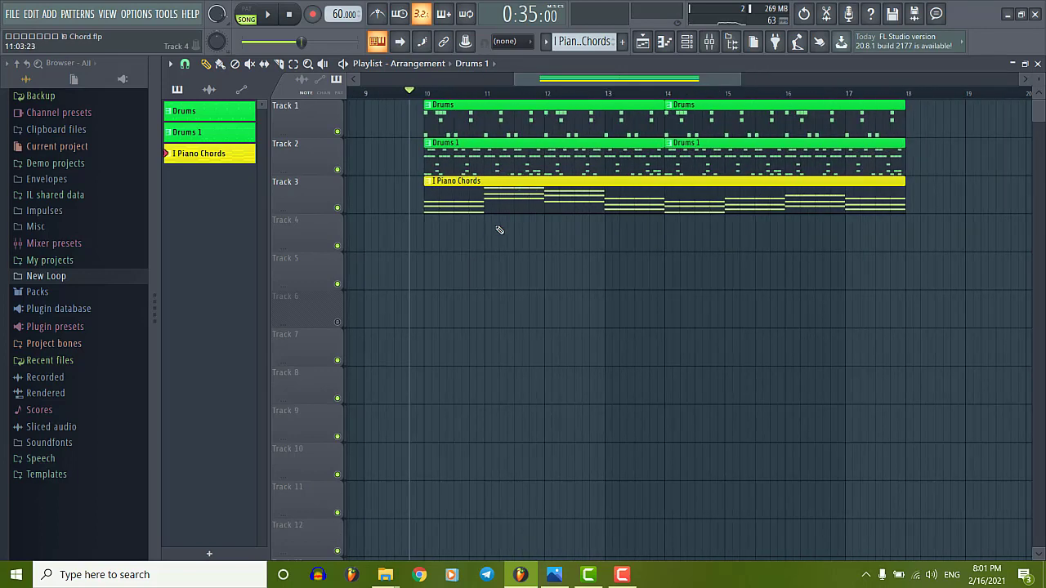
left_click_drag(530, 80, 523, 80)
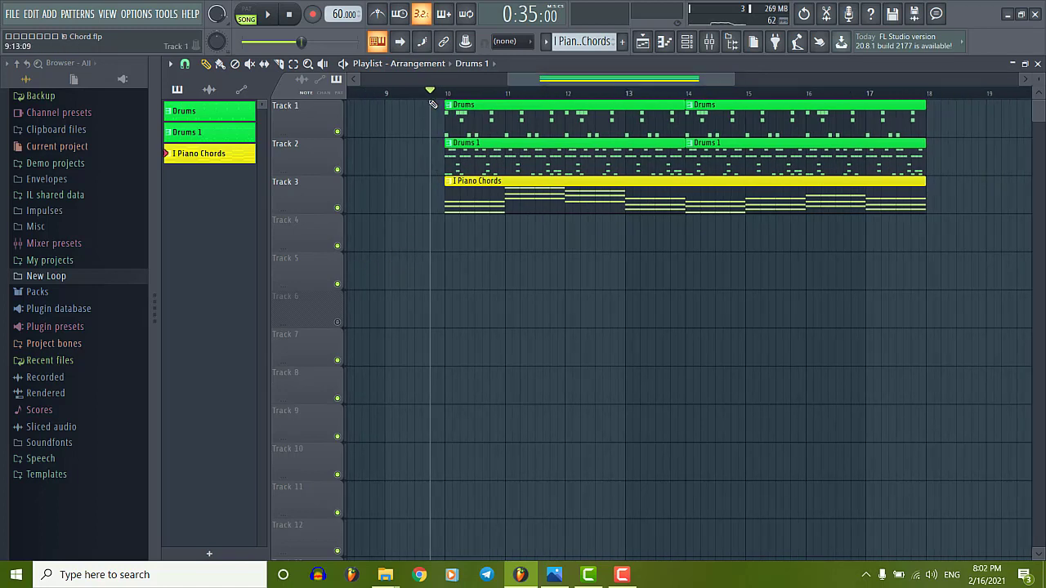
left_click(392, 93)
scroll(455, 165, "up", 2, "ctrl")
scroll(454, 166, "down", 3, "ctrl")
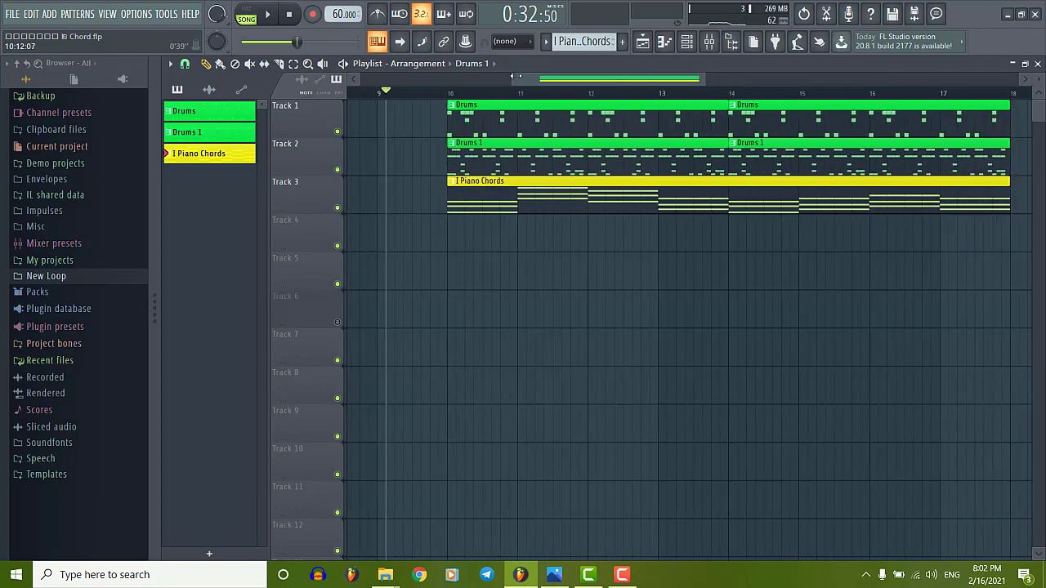
double_click(544, 204)
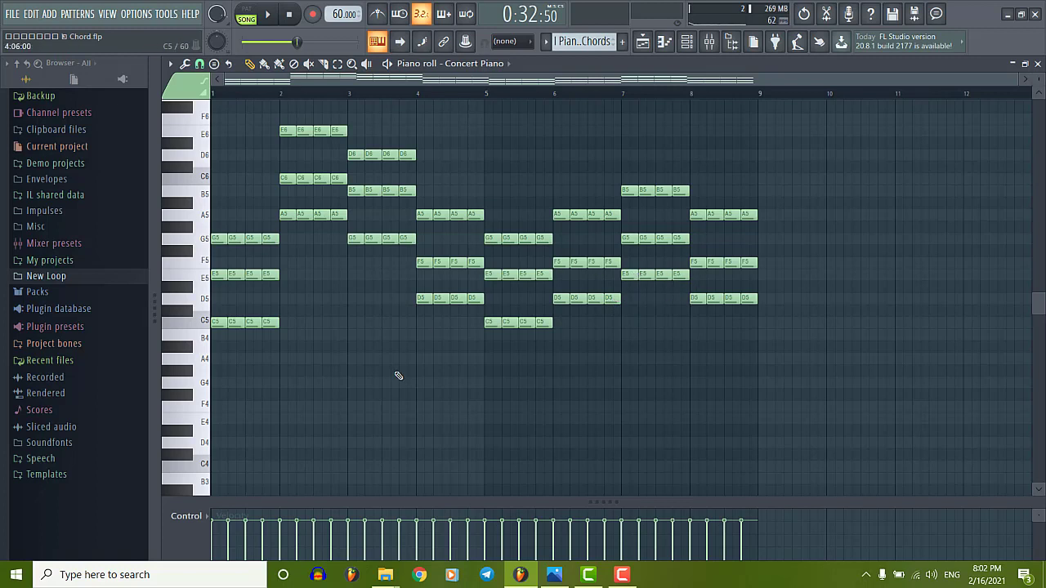
mouse_move(510, 568)
Step: Close the piano roll, play the arrangement from bar 9 through the piano chords, and stop playback
left_click(1037, 63)
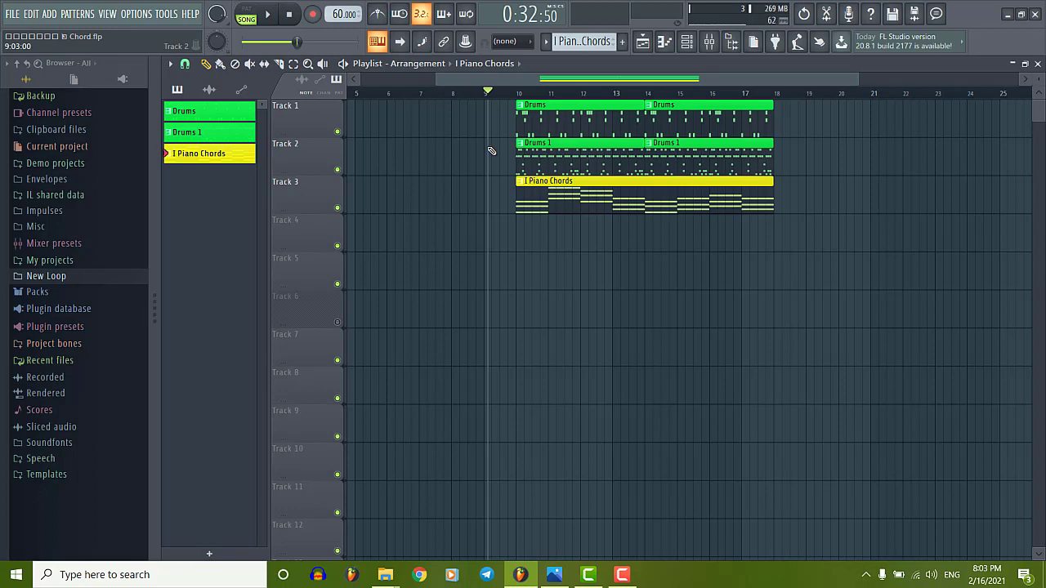
key("space")
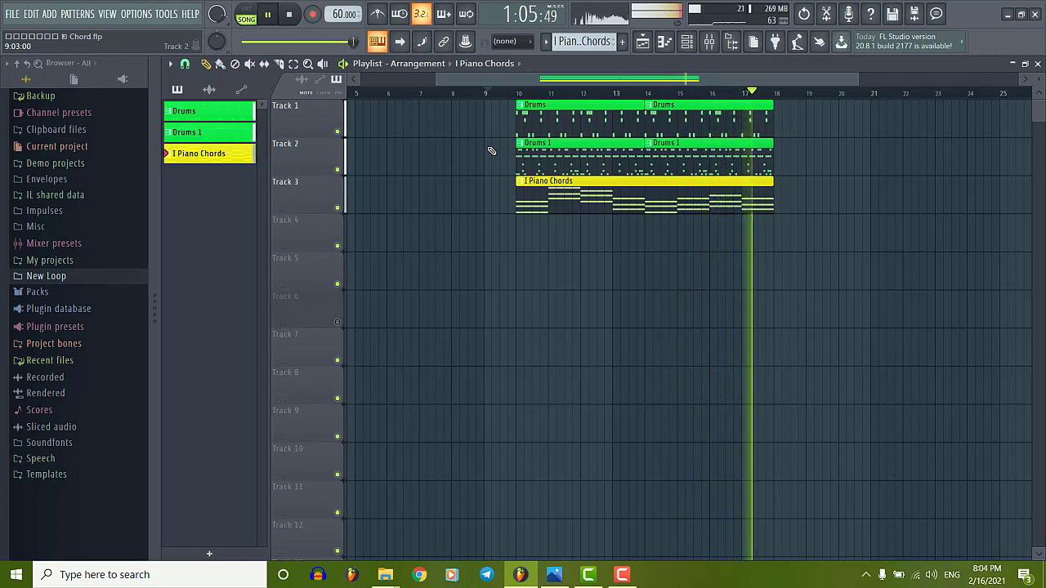
key("space")
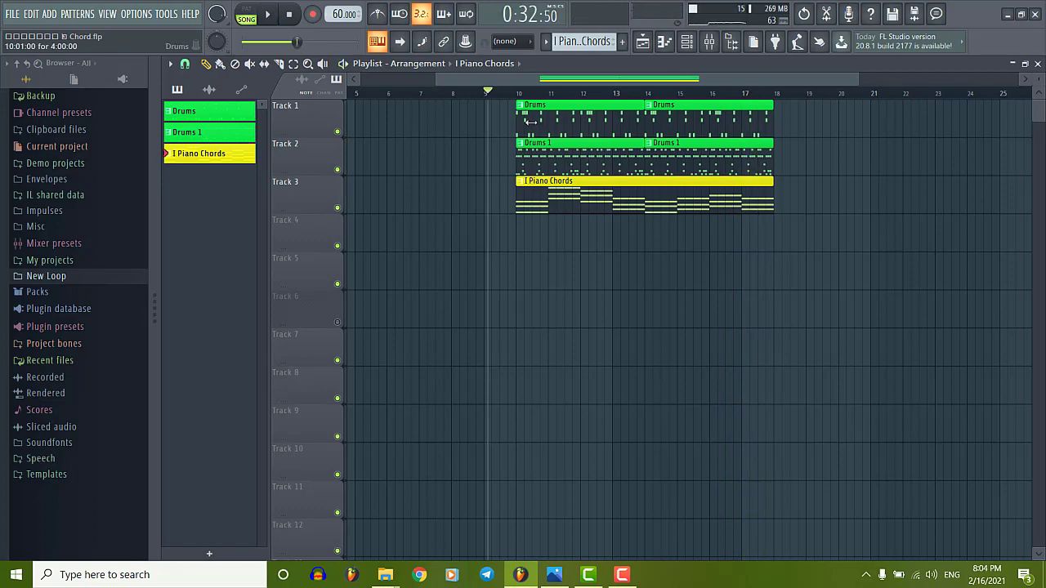
Step: Reopen the I Piano Chords clip in the piano roll and audition the C5, D5 and E5 piano notes
double_click(602, 183)
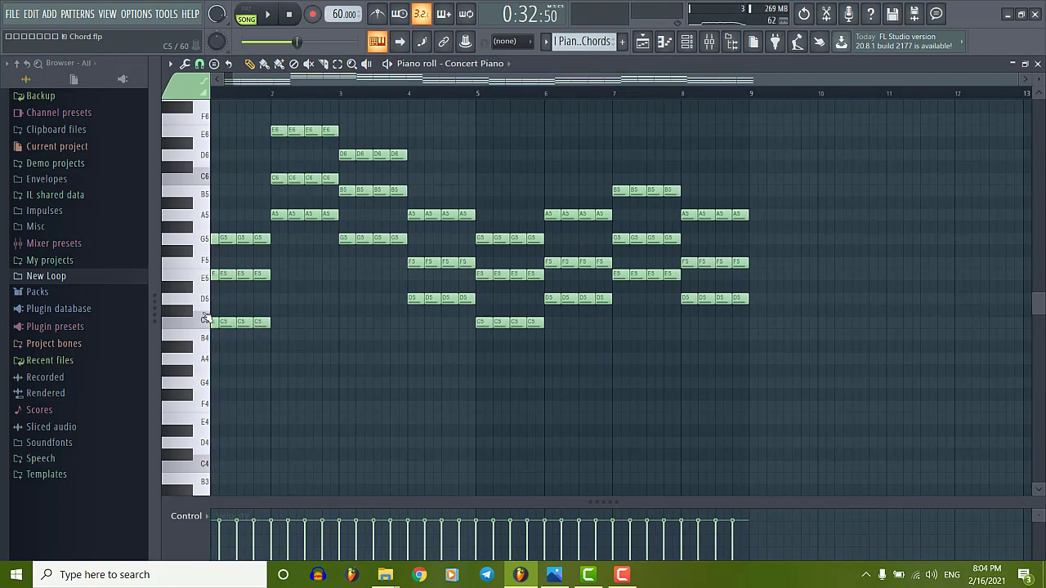
left_click_drag(266, 83, 259, 83)
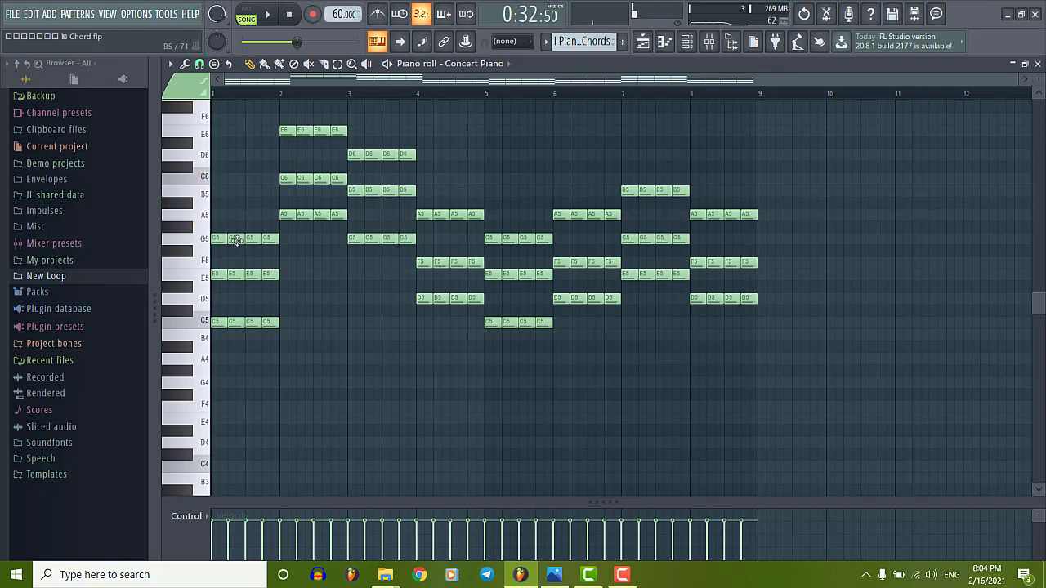
left_click(208, 321)
left_click(208, 299)
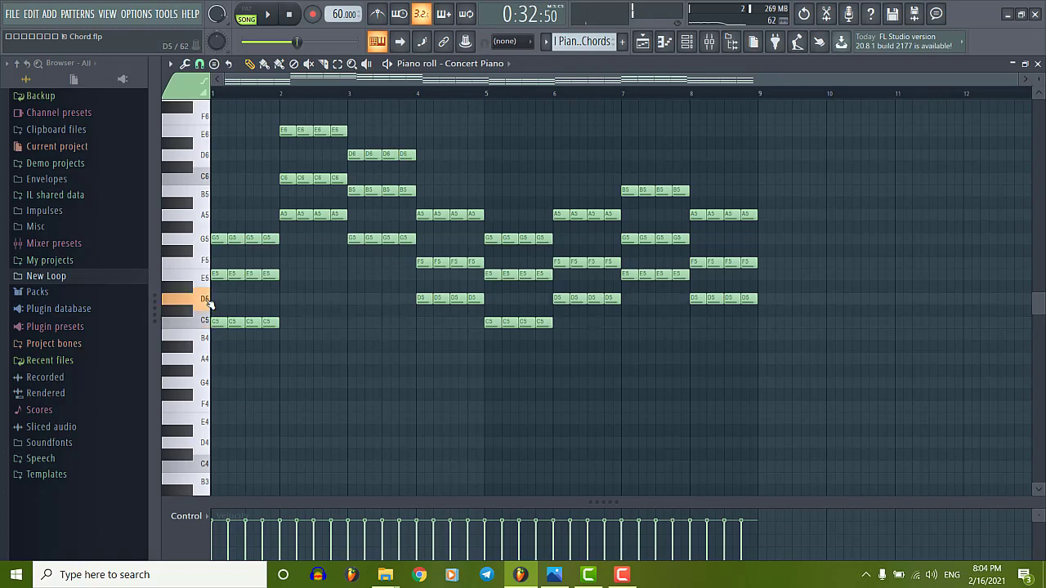
left_click(206, 280)
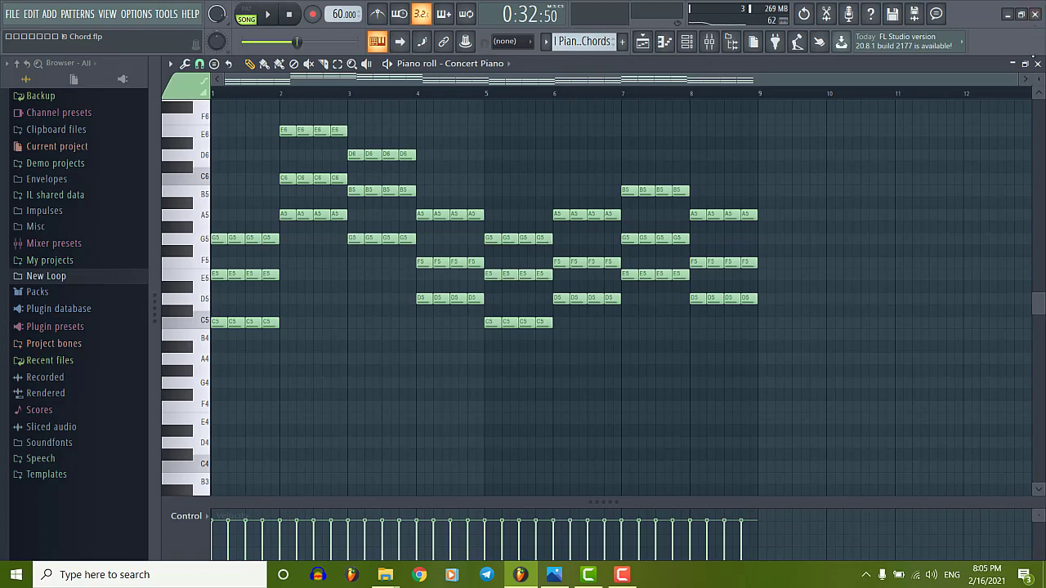
Step: Return to the playlist and listen to the drums and piano chords once more from bar 9, then stop playback
left_click(1037, 64)
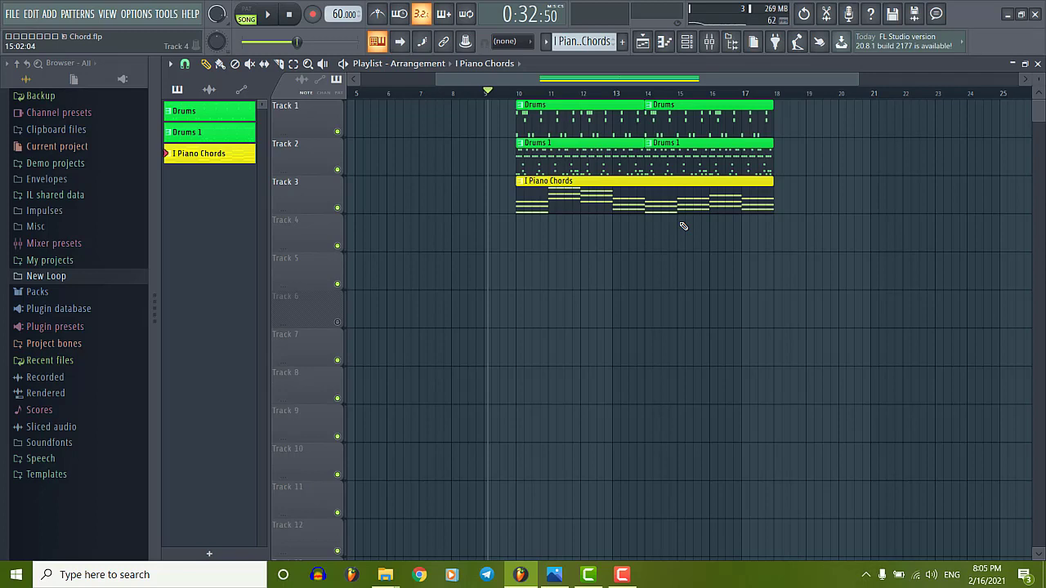
key("space")
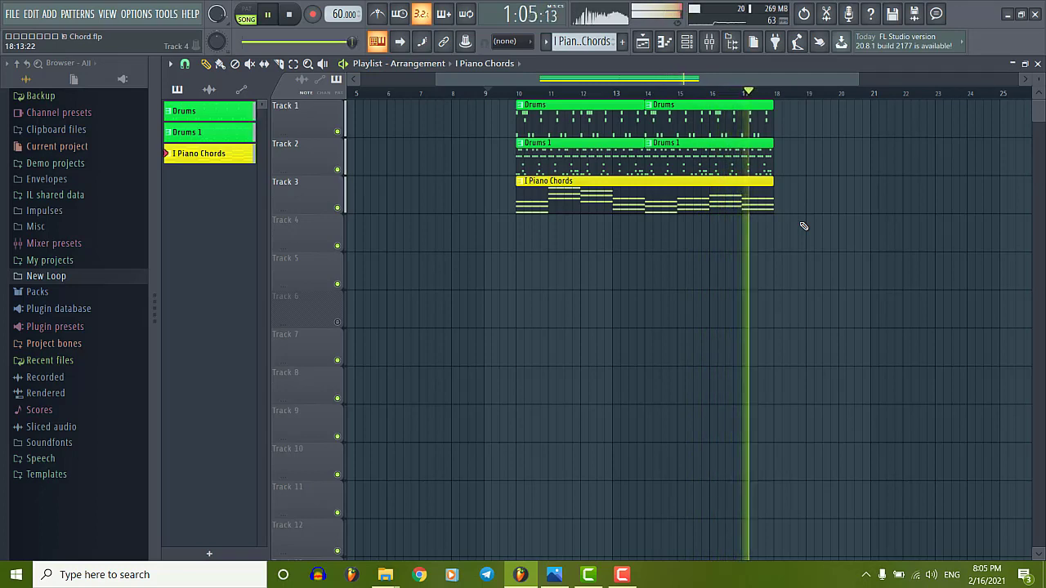
key("space")
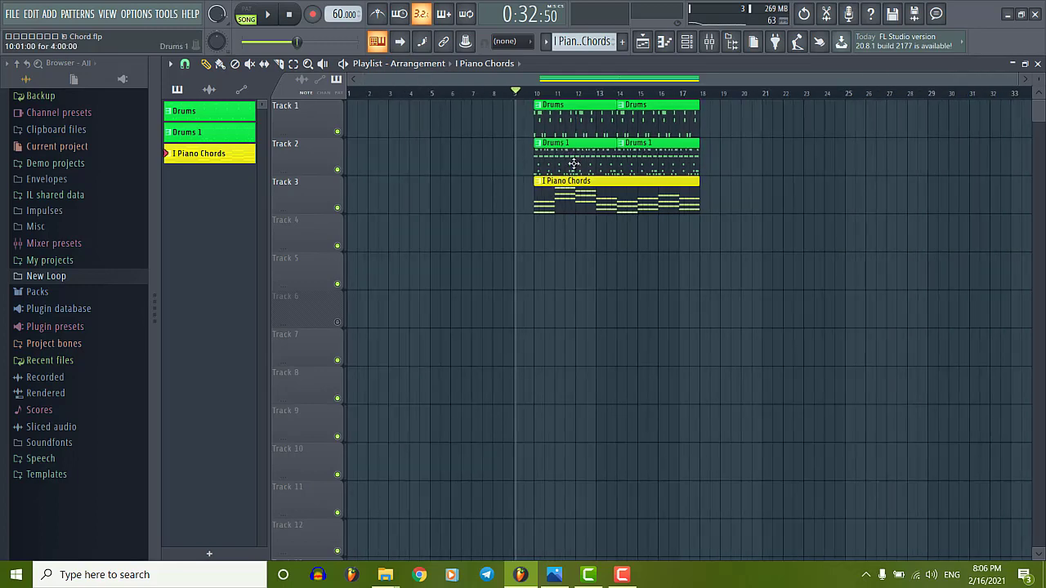
Step: Compare the I Piano Chords notes with the Chords In All Major Keys chart in Photos, then return to the playlist
scroll(558, 214, "up", 4)
scroll(480, 208, "right", 1)
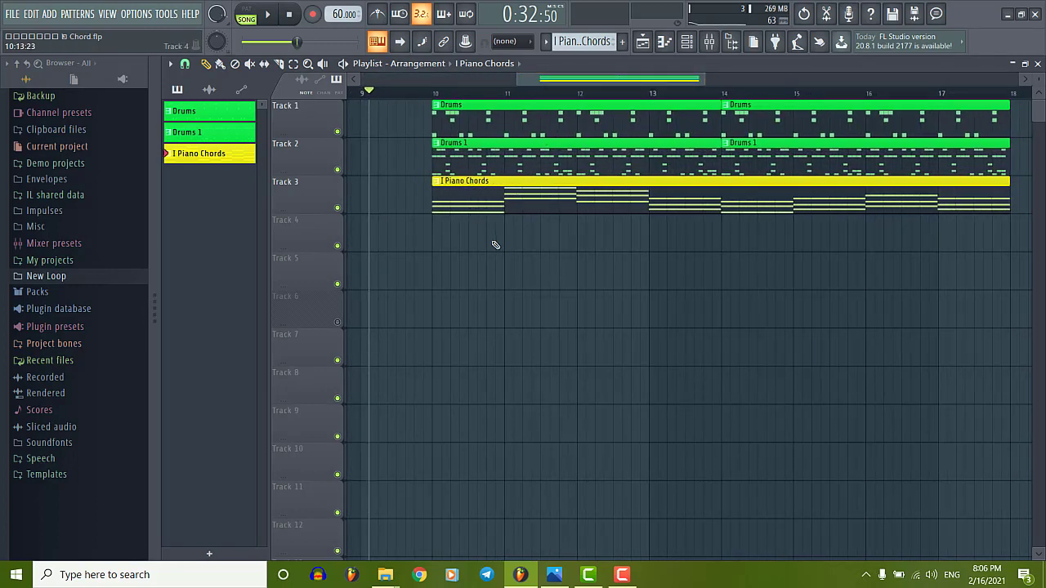
scroll(609, 79, "left", 3)
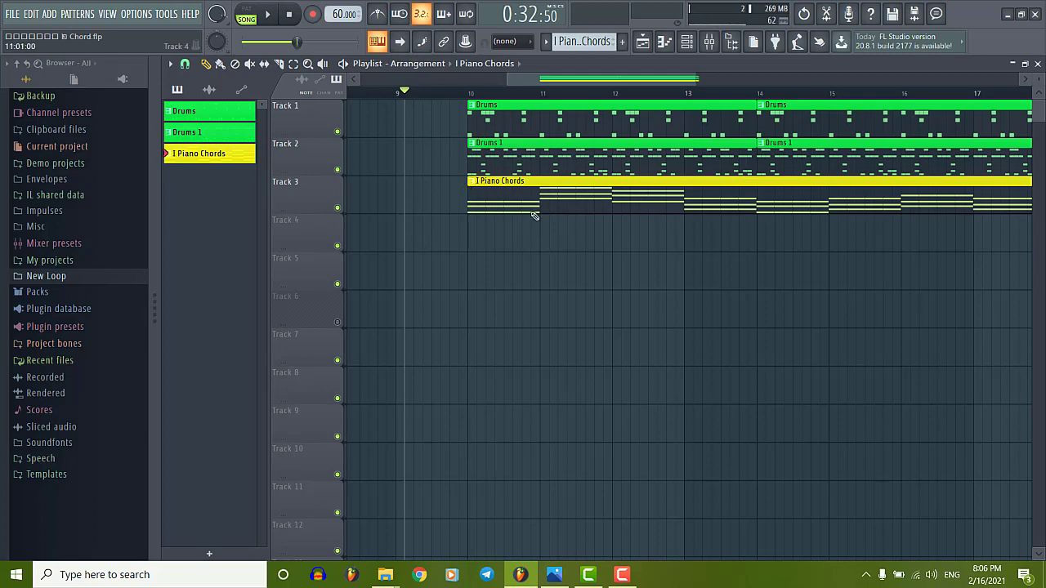
scroll(570, 233, "down", 3)
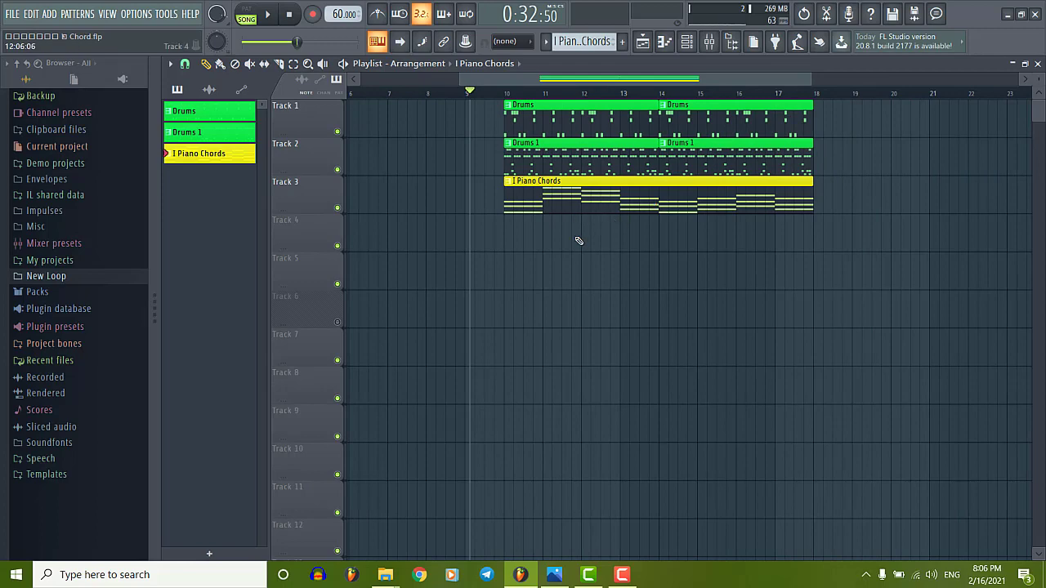
double_click(579, 203)
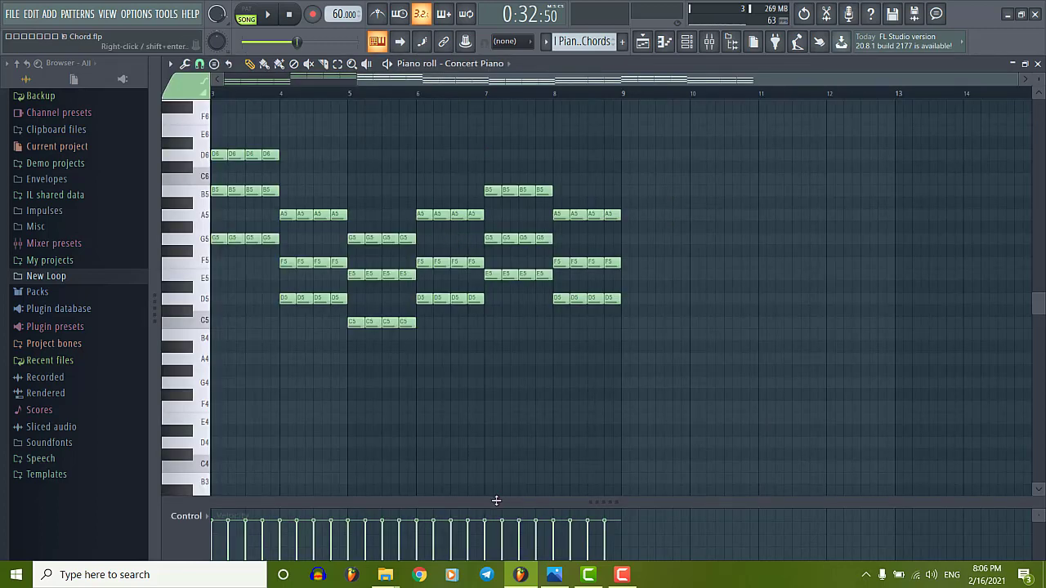
left_click(553, 574)
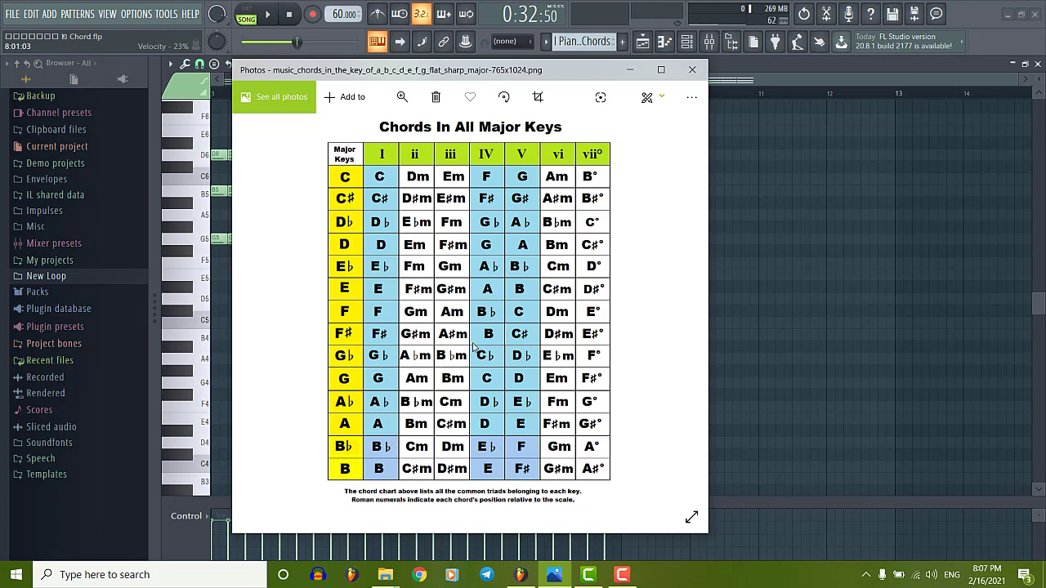
left_click(631, 70)
scroll(353, 245, "left", 4)
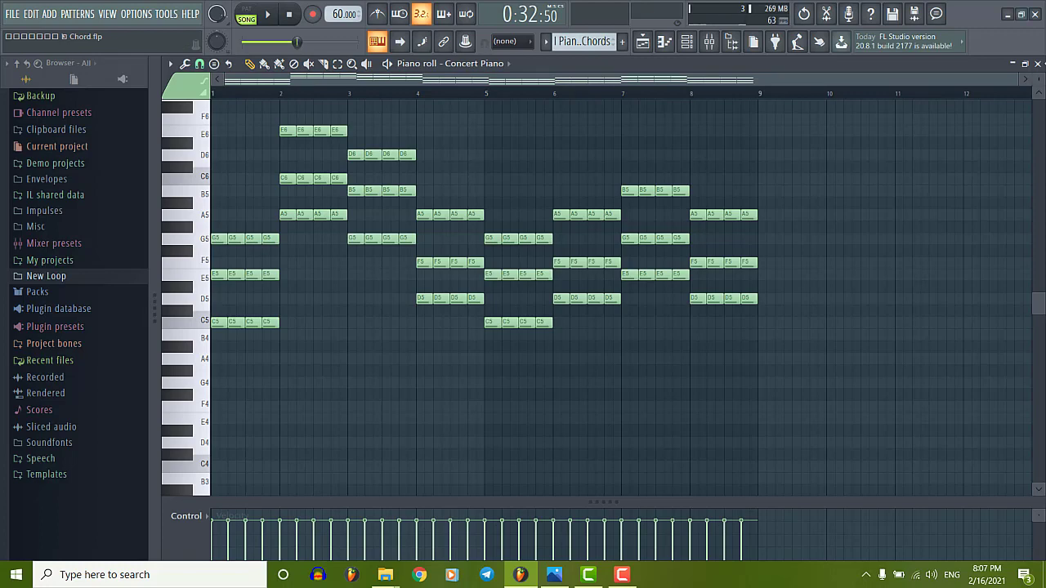
left_click(1037, 64)
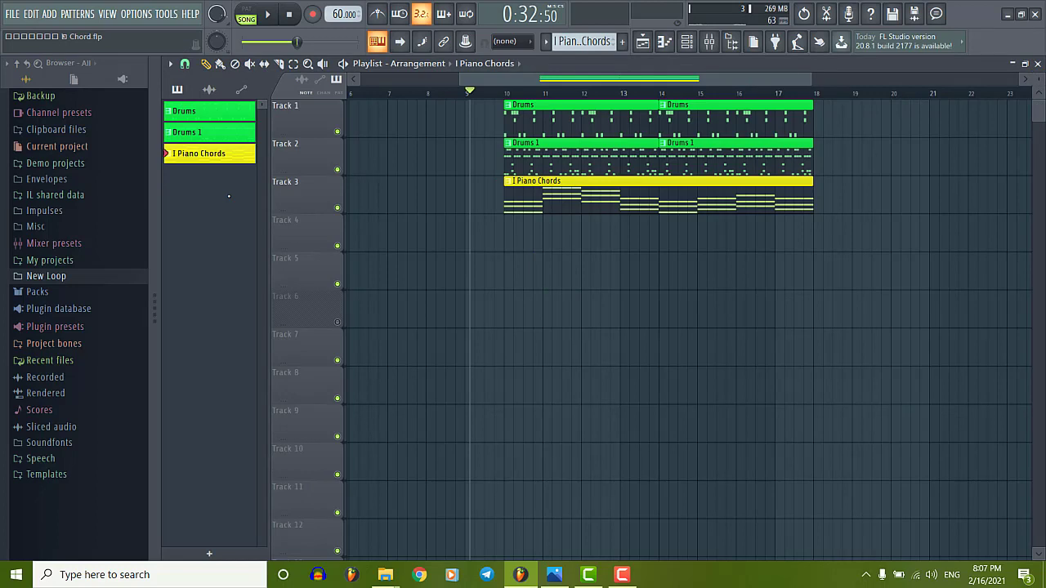
Step: Create a new pattern, name it I Guitar and give it the yellow color
left_click(209, 554)
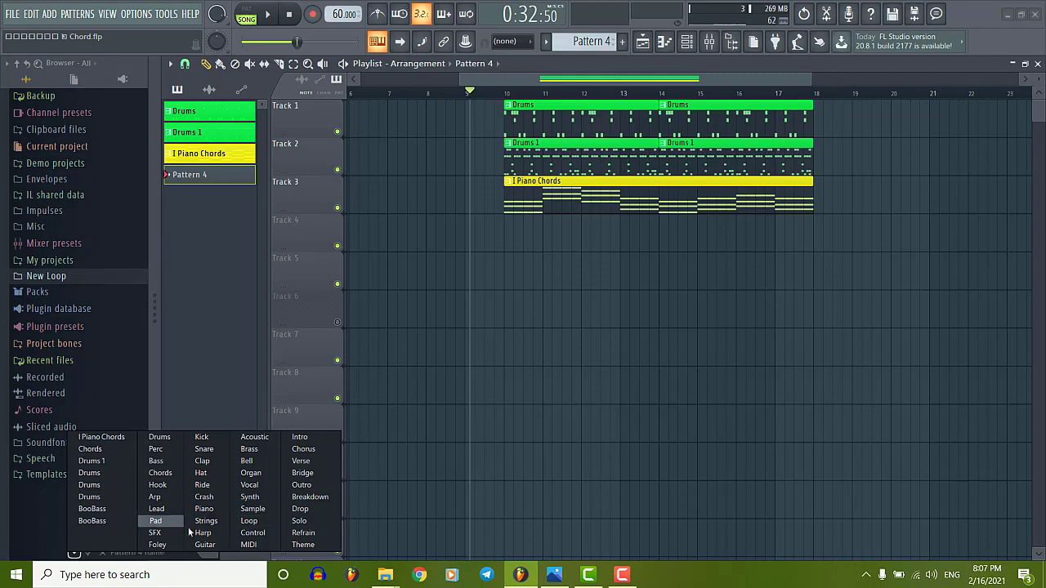
left_click(92, 448)
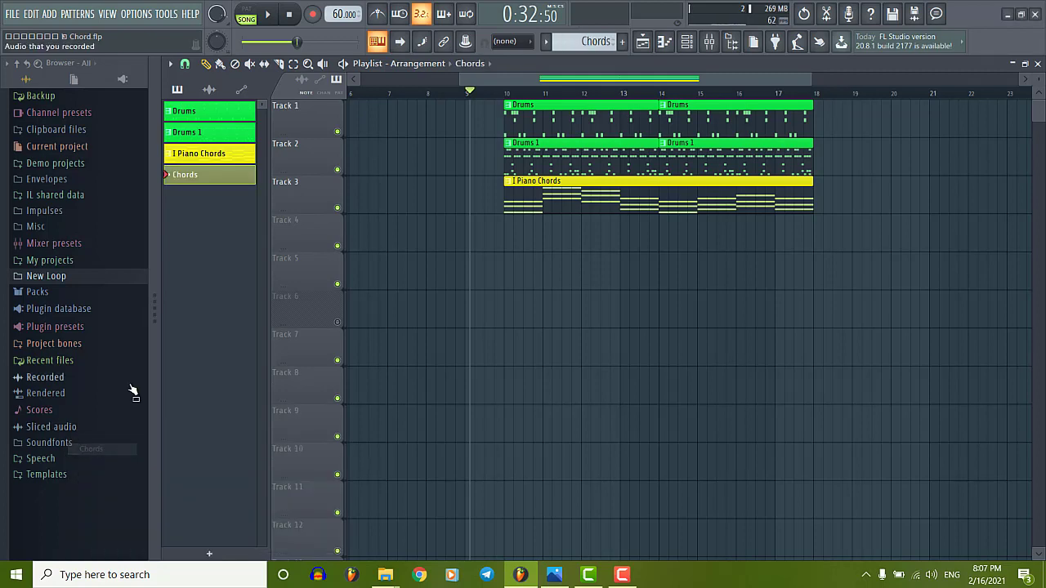
right_click(210, 177)
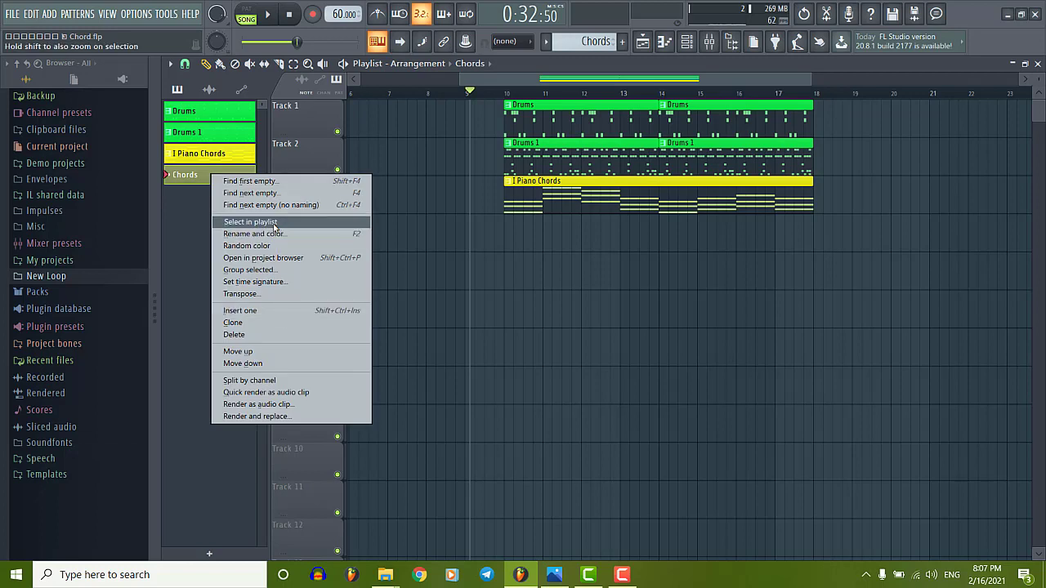
left_click(249, 234)
left_click(161, 218)
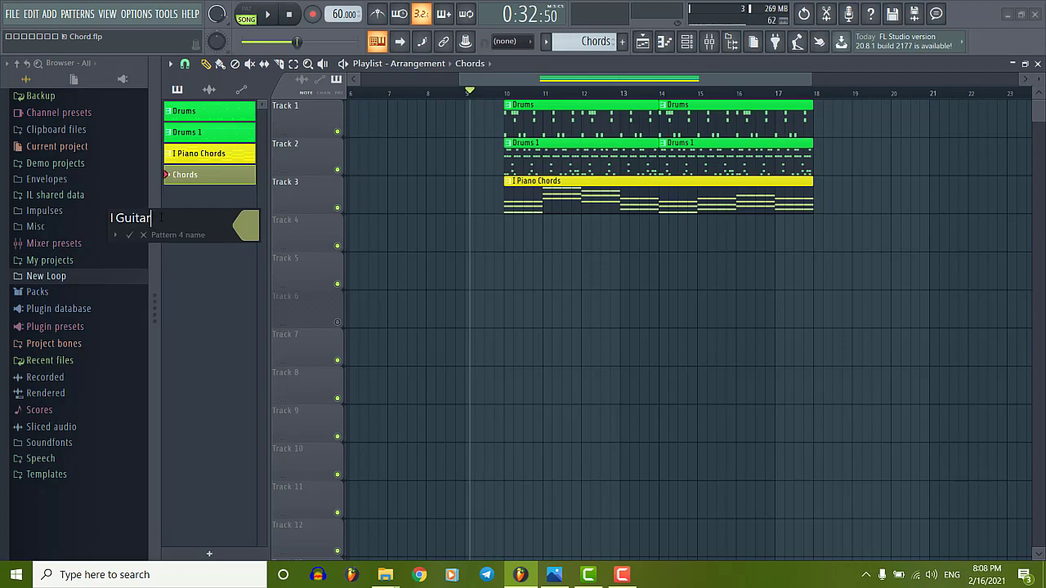
left_click(247, 227)
left_click(277, 315)
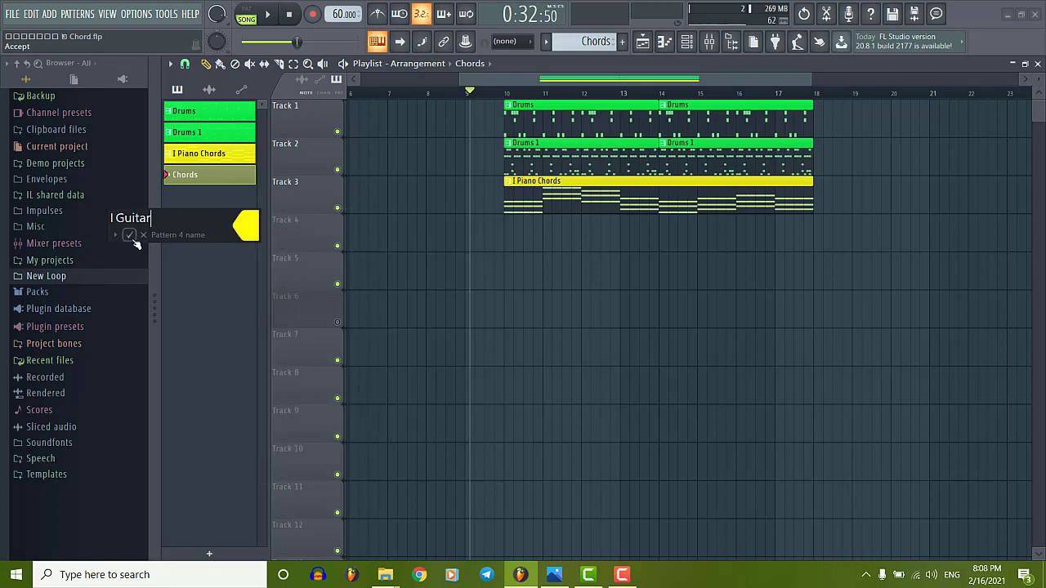
key("Return")
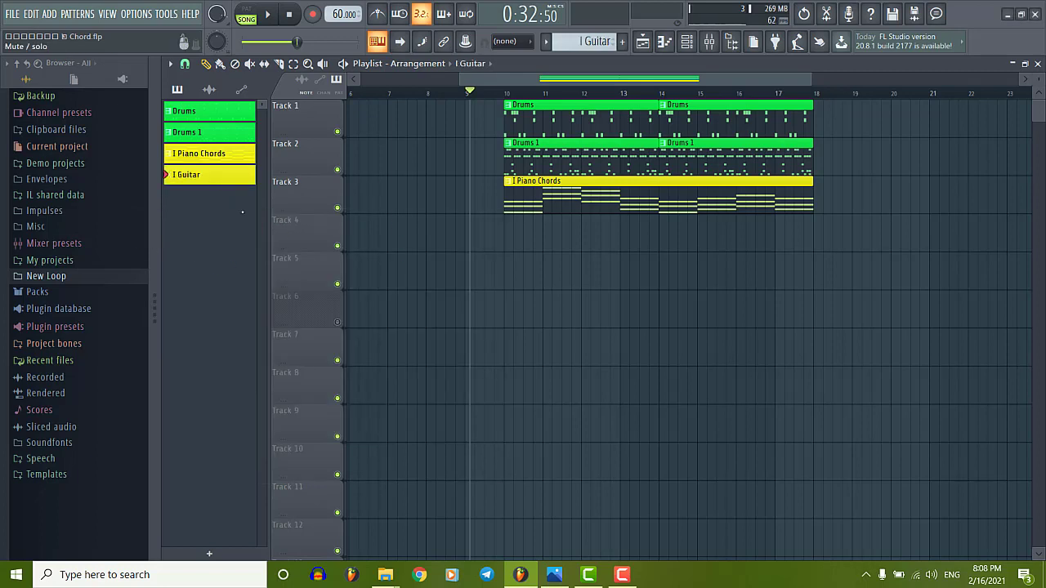
Step: Replace the Broken Piano channel's instrument with the AGML2 guitar plugin in the channel rack
left_click(685, 43)
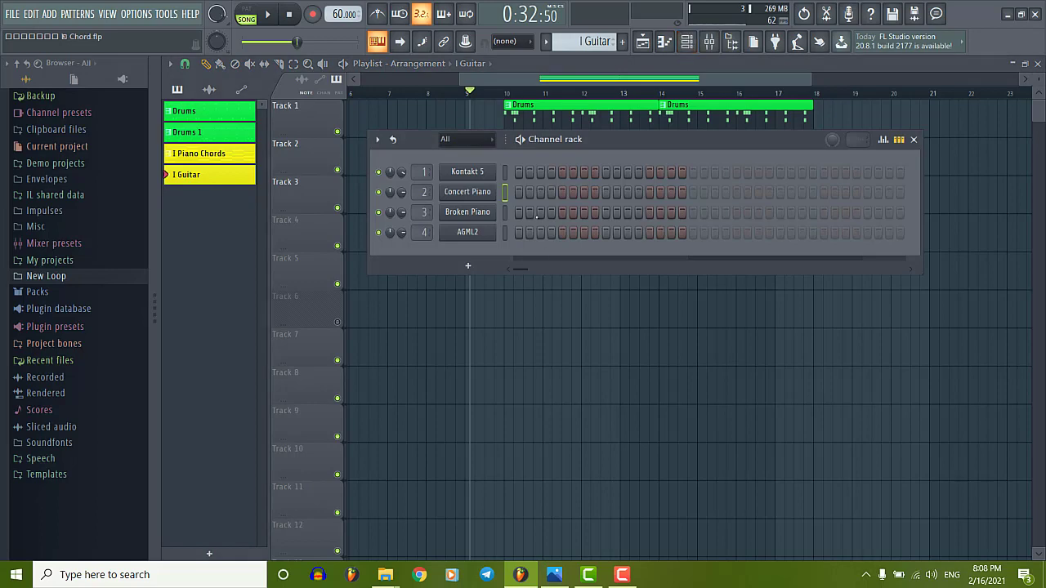
right_click(470, 214)
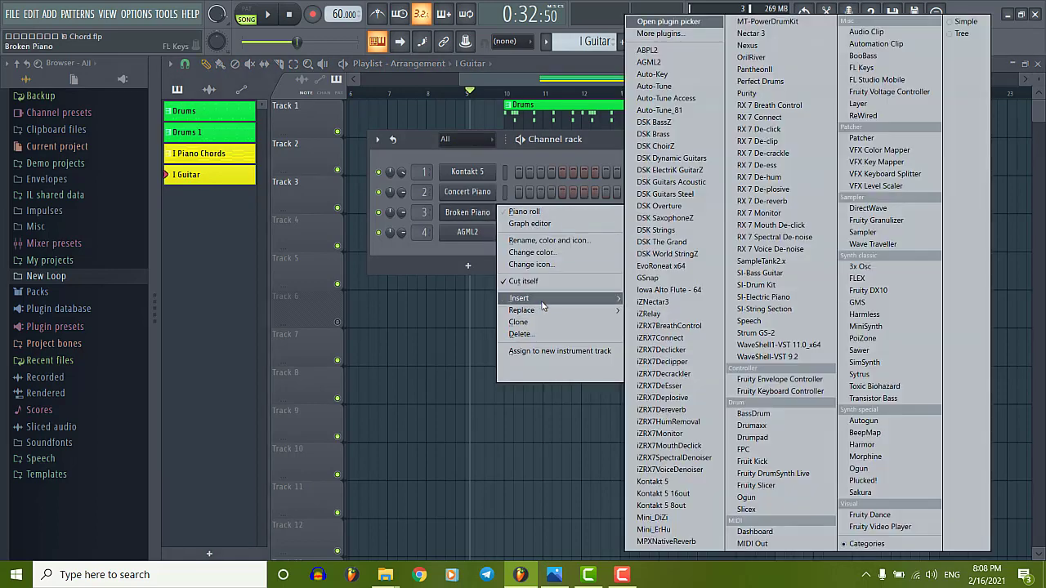
mouse_move(564, 310)
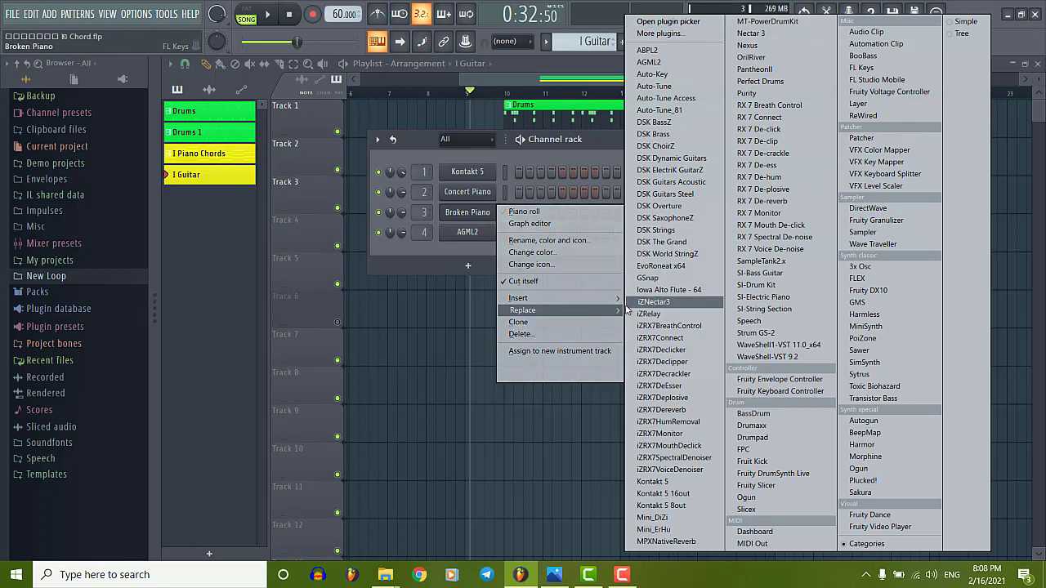
left_click(666, 62)
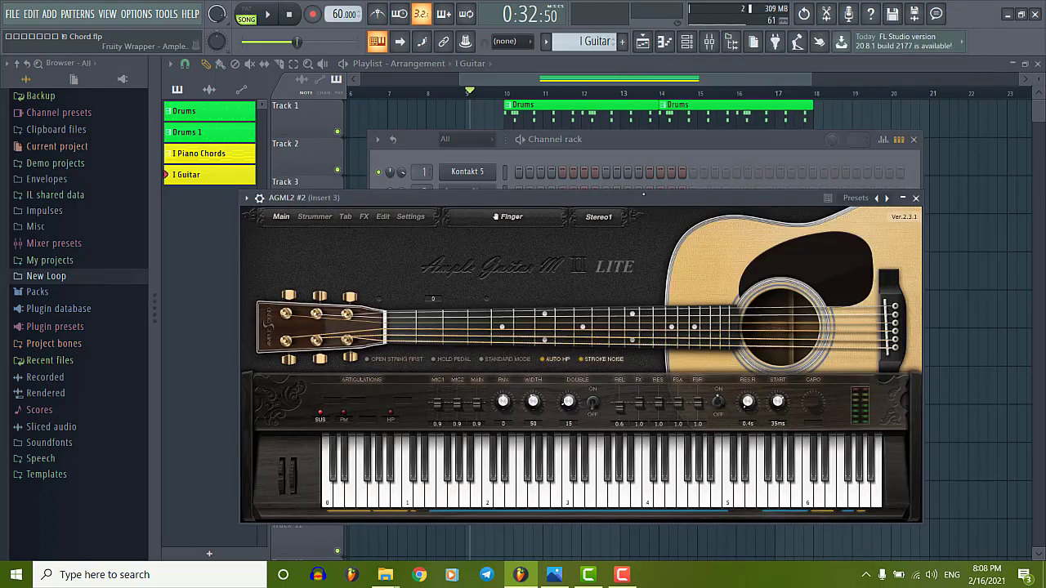
Step: Audition several notes across the AGML2 #2 guitar's keyboard, then close the plugin window
left_click(494, 499)
left_click(575, 498)
left_click(606, 498)
left_click(652, 499)
left_click(719, 498)
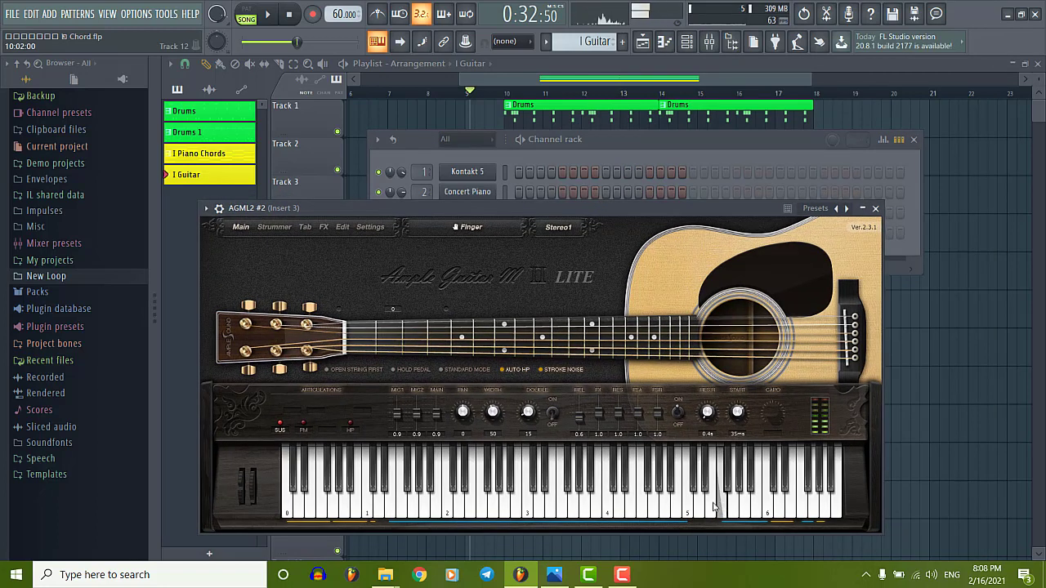
left_click(686, 498)
left_click(604, 505)
left_click(561, 505)
left_click(538, 505)
left_click(549, 505)
left_click(608, 505)
left_click(641, 505)
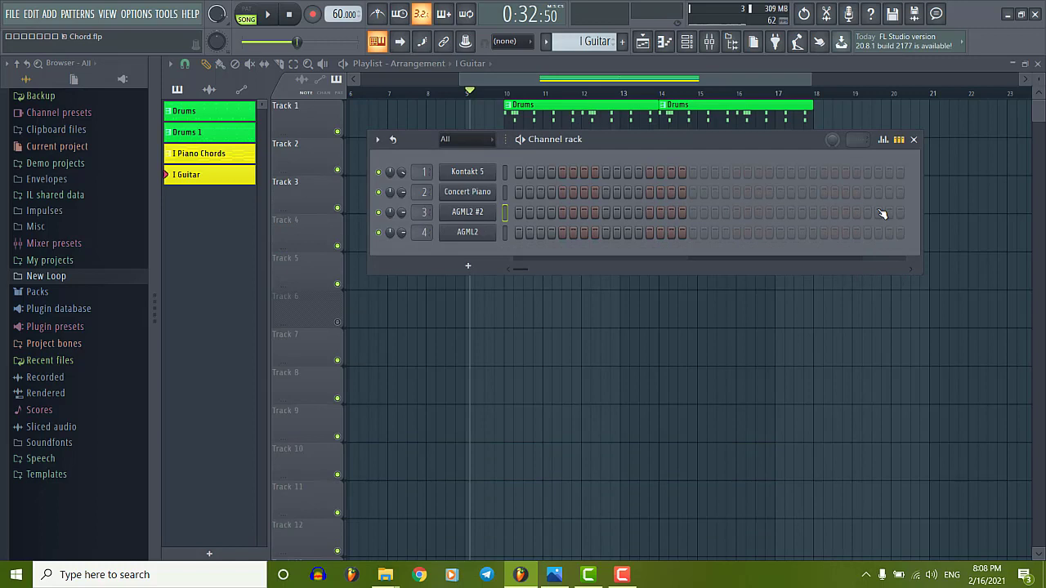
left_click(875, 207)
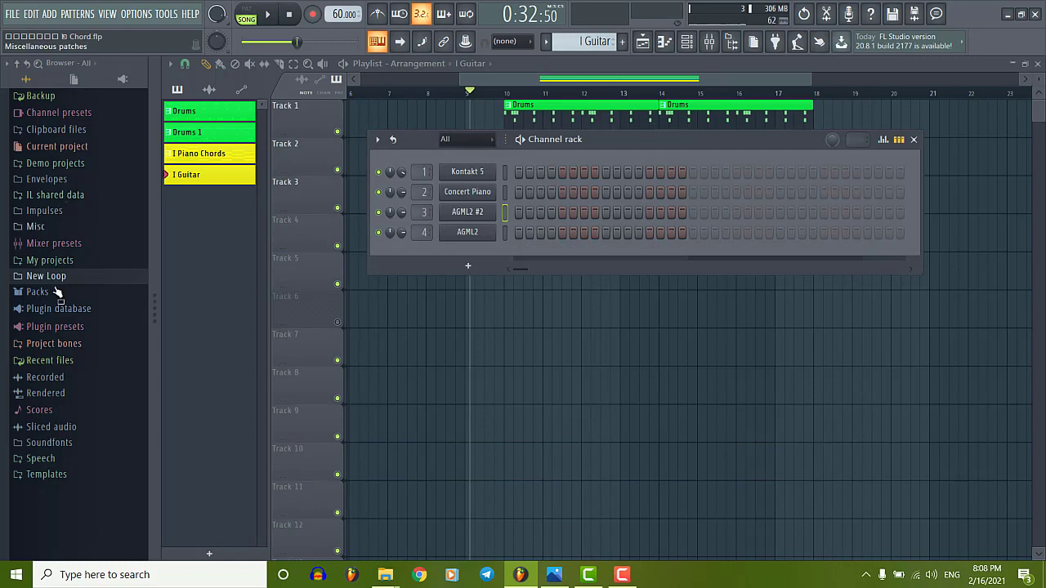
Step: Look through the Laurie Webb vocal samples in the Vocals folder of Packs, then collapse that folder
left_click(47, 294)
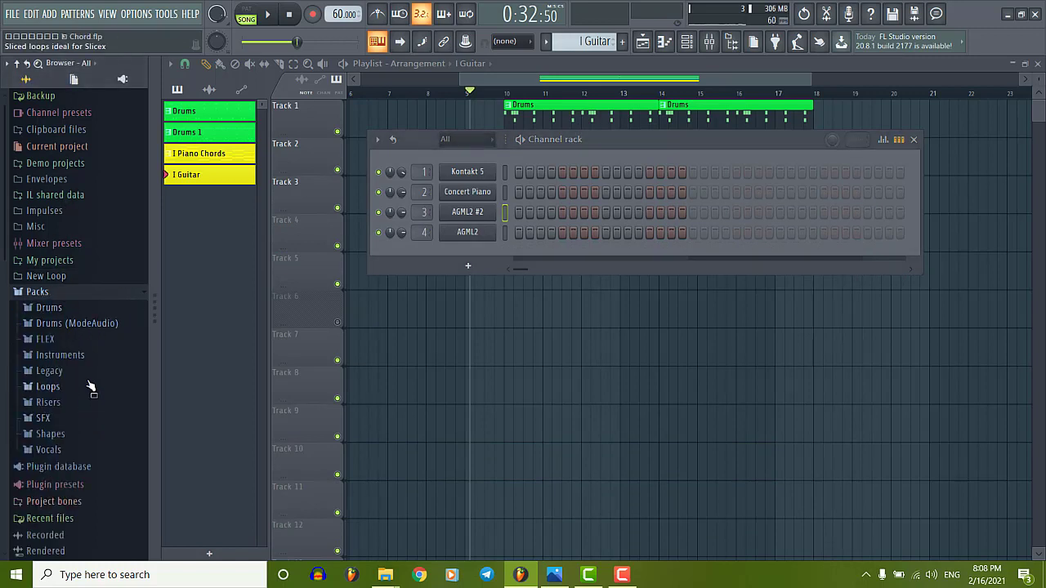
left_click(45, 456)
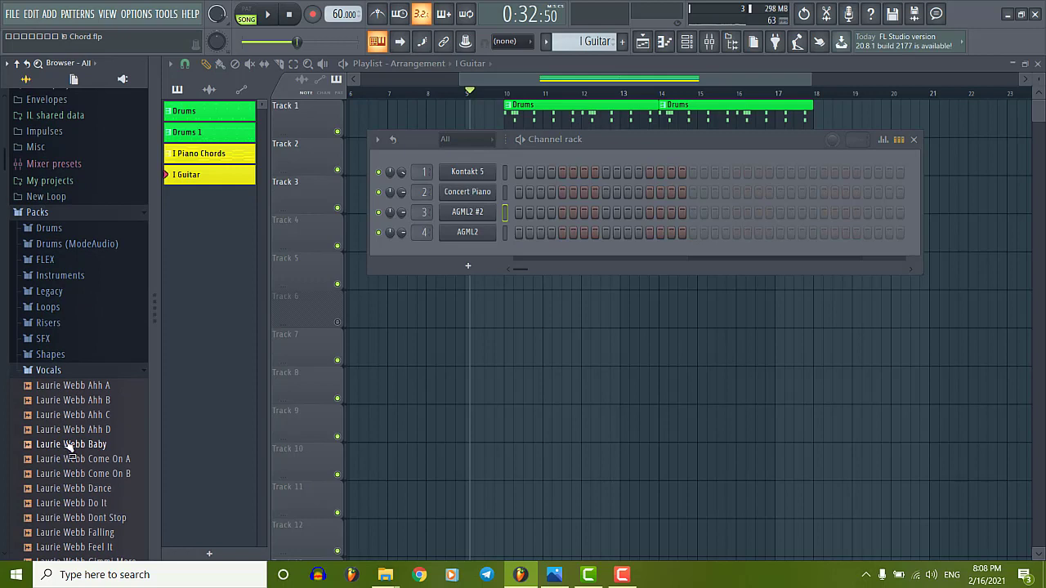
left_click(49, 368)
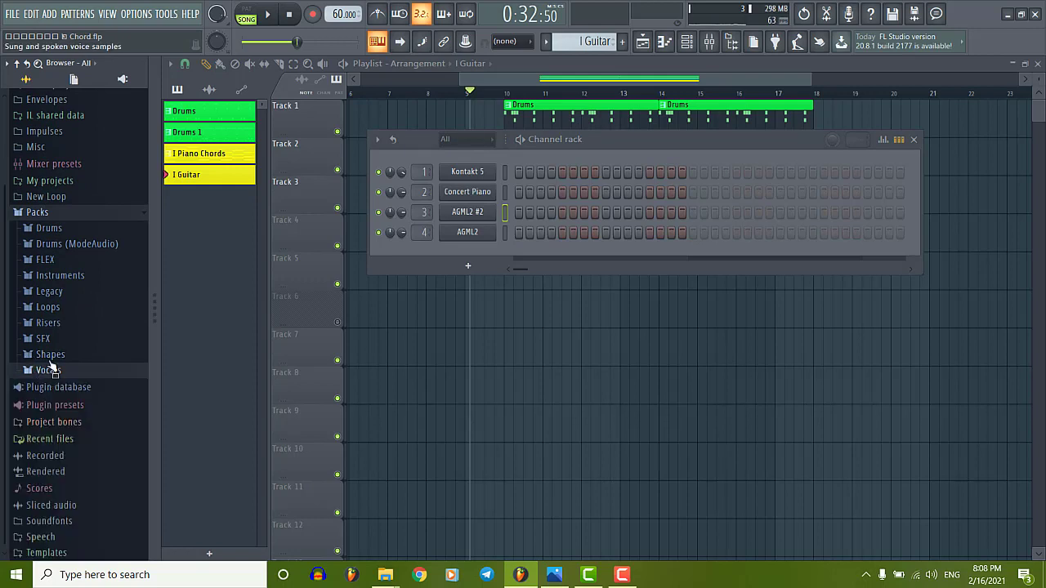
Step: Examine the Guitar and Orchestral presets in the Packs Instruments folder, and preview the Classical Acoustic guitar
left_click(76, 280)
left_click(66, 309)
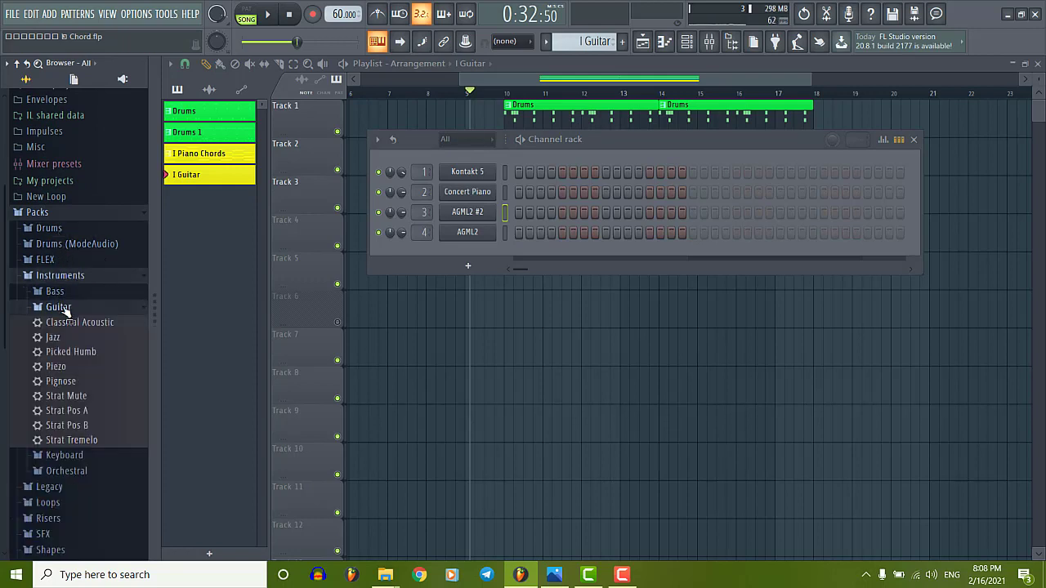
left_click(82, 308)
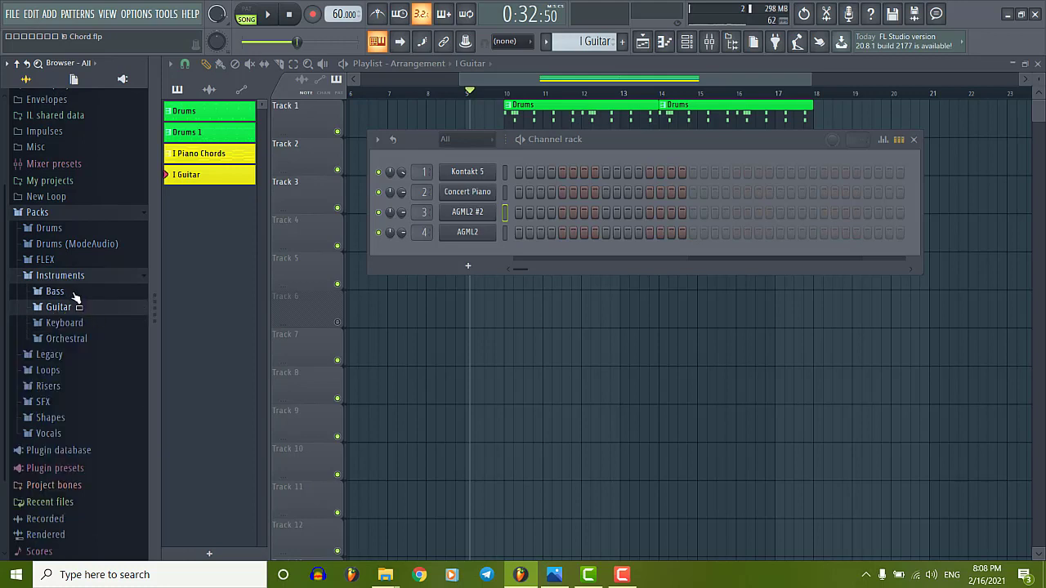
left_click(68, 338)
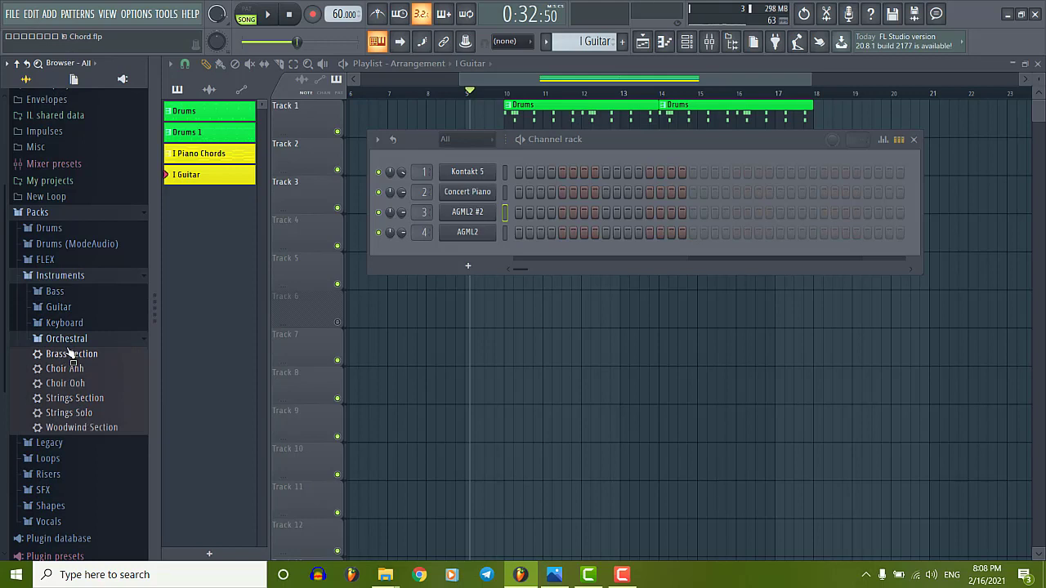
left_click(65, 338)
left_click(59, 307)
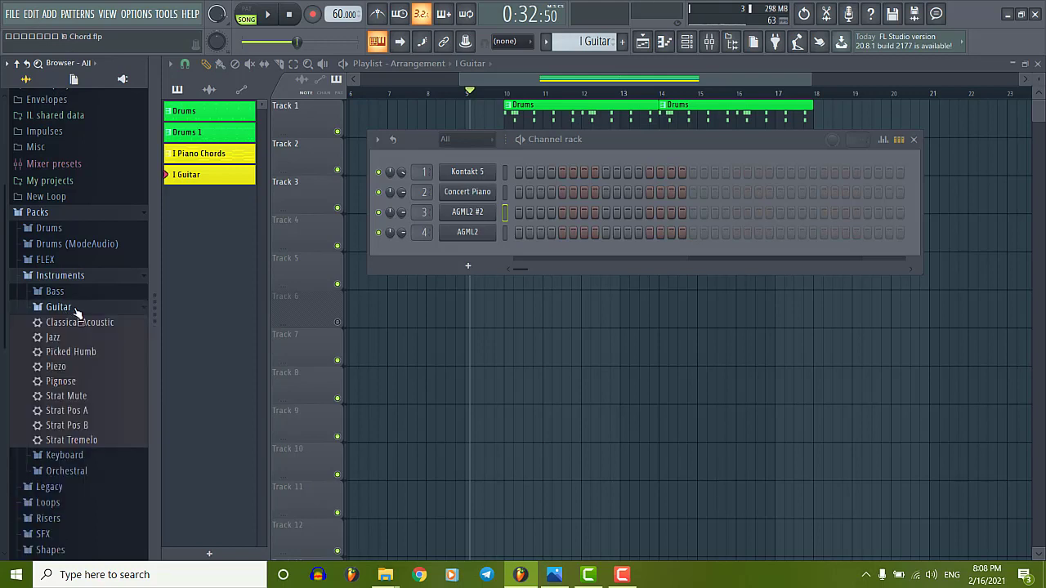
left_click(41, 324)
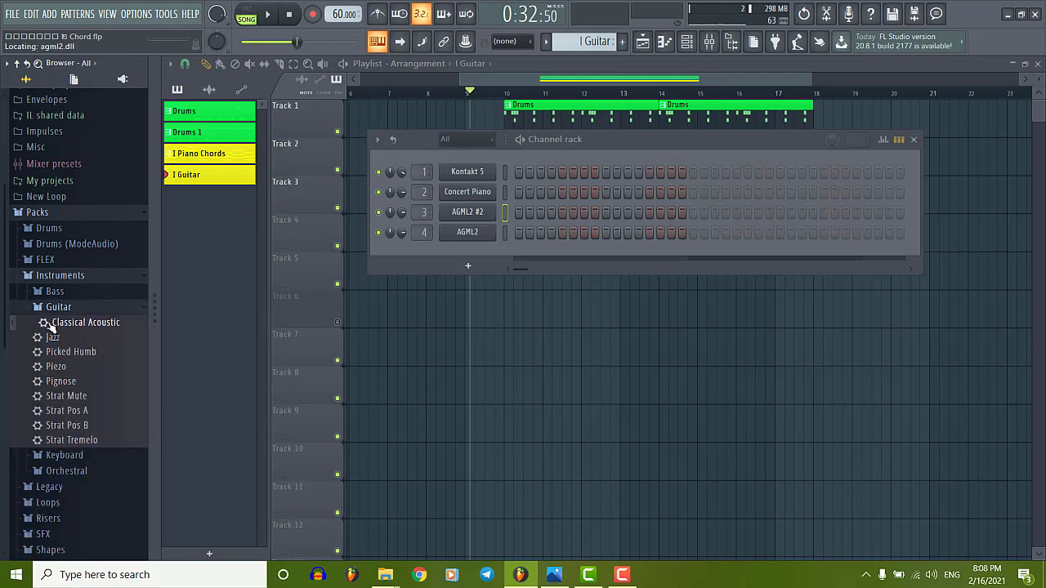
left_click(87, 306)
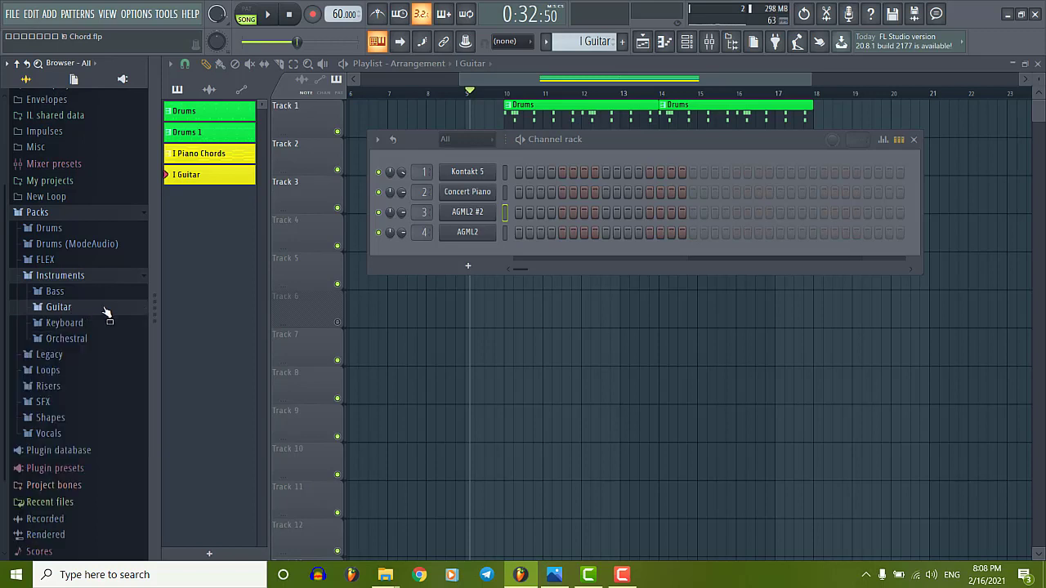
Step: Examine the Percussion and Claps samples in the Drums (ModeAudio) pack
left_click(70, 276)
left_click(71, 245)
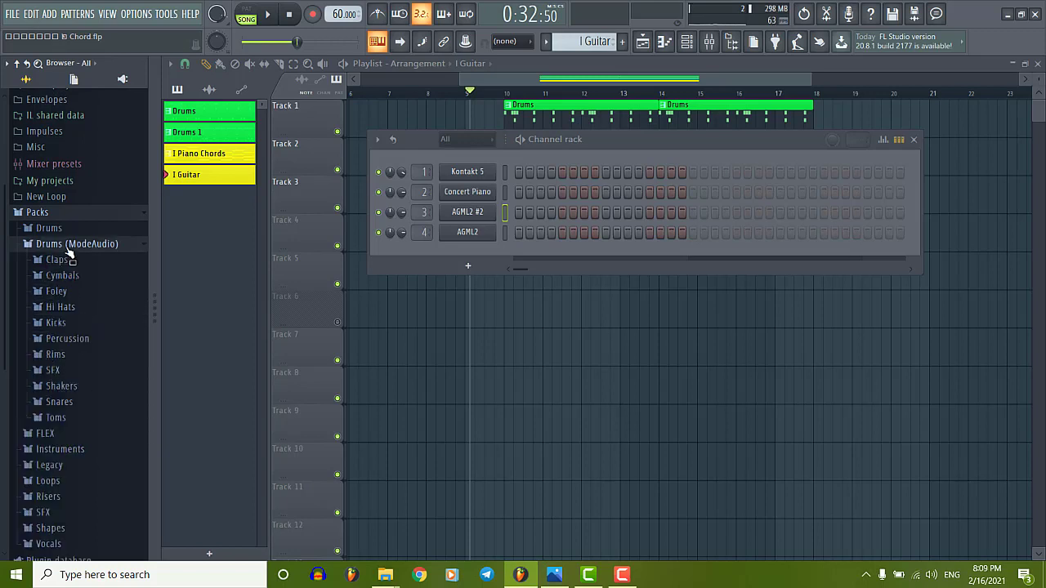
left_click(82, 338)
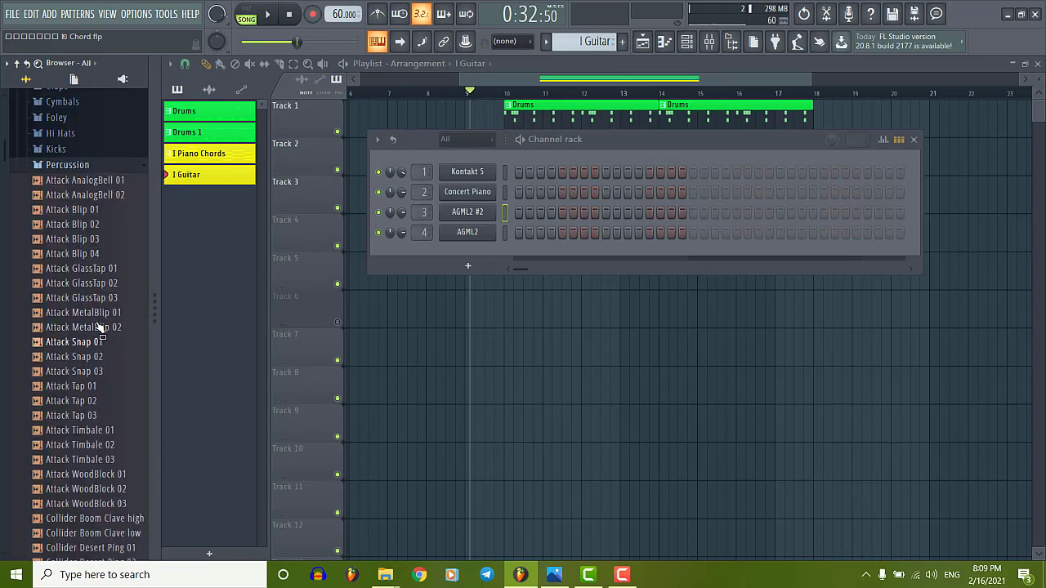
left_click(67, 172)
scroll(82, 327, "up", 5)
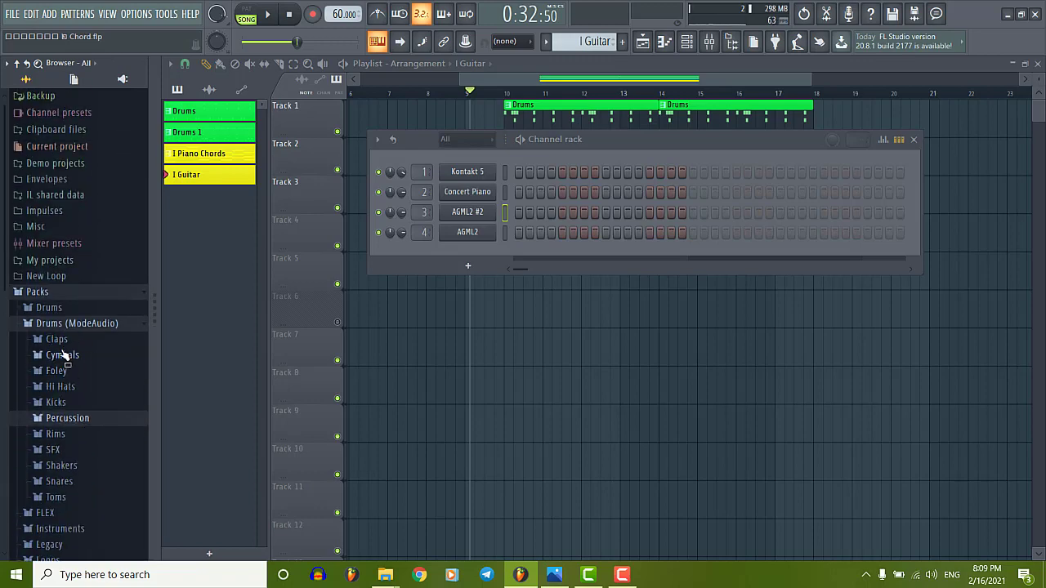
left_click(55, 340)
scroll(74, 294, "up", 5)
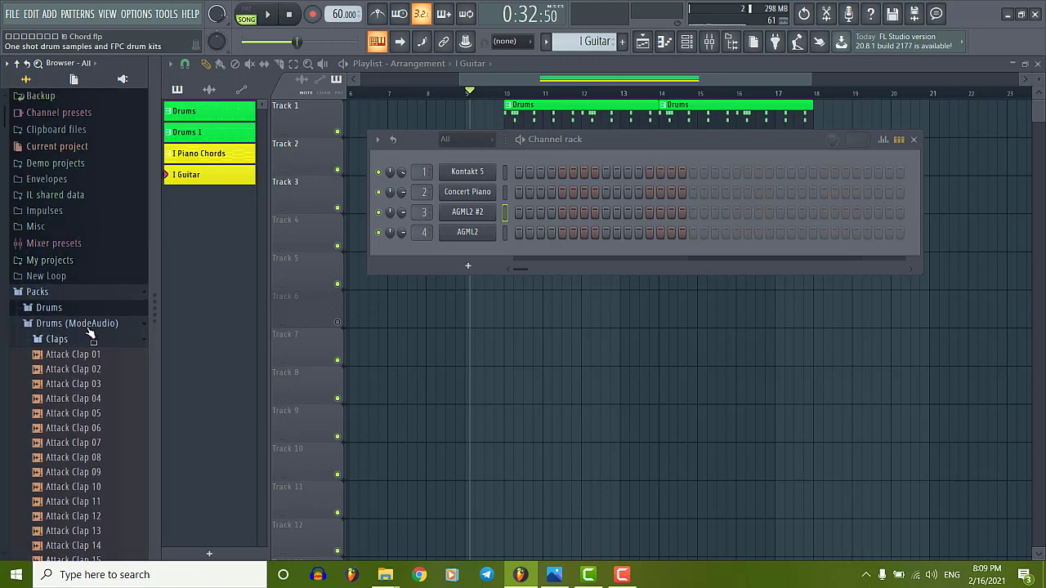
left_click(57, 339)
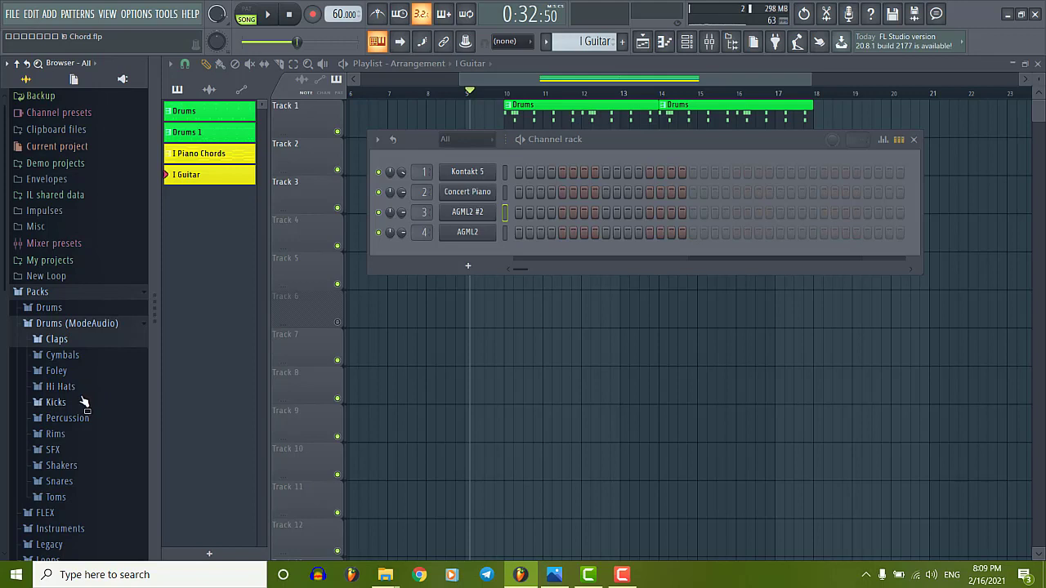
Step: Review the Guitar, Orchestral and Keyboard presets in the Packs Instruments folder again
scroll(81, 401, "down", 3)
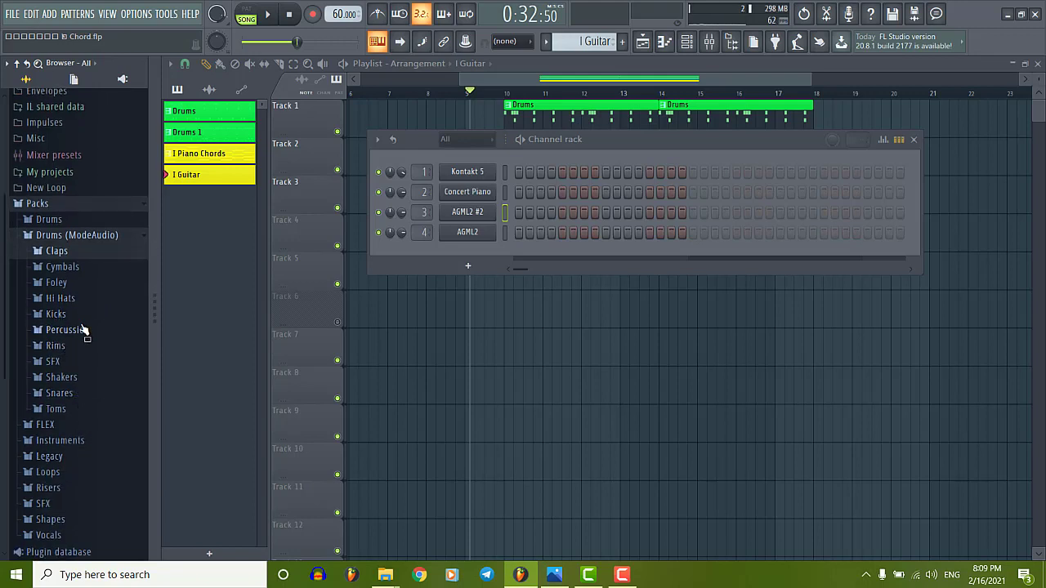
left_click(58, 441)
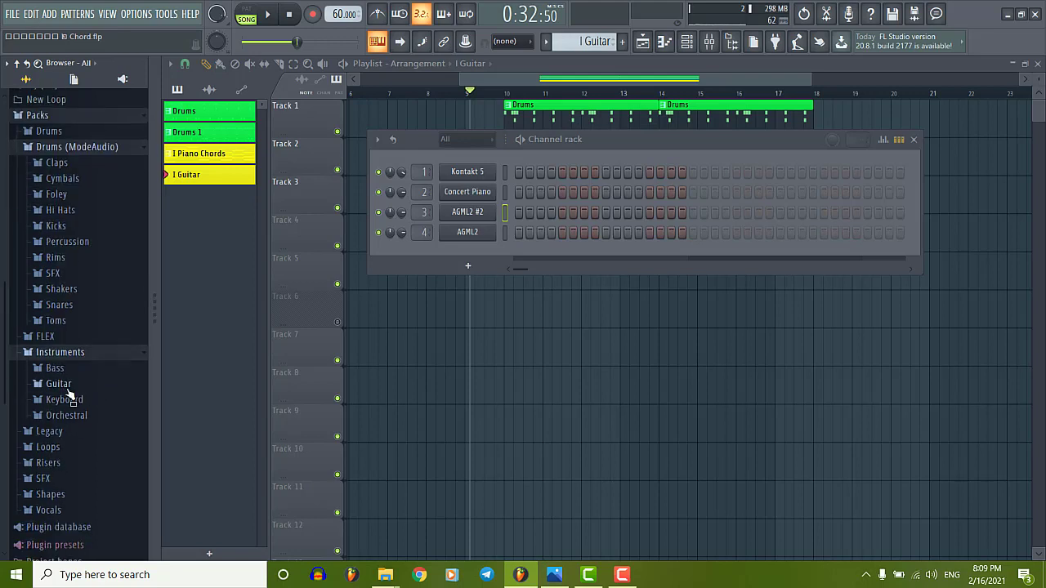
left_click(78, 385)
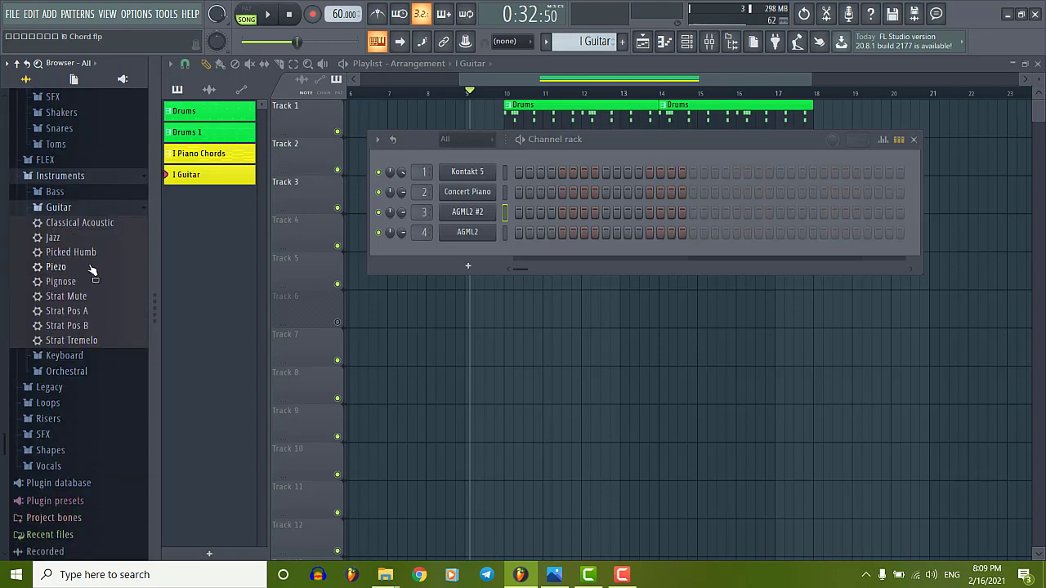
left_click_drag(63, 231, 135, 322)
left_click(69, 370)
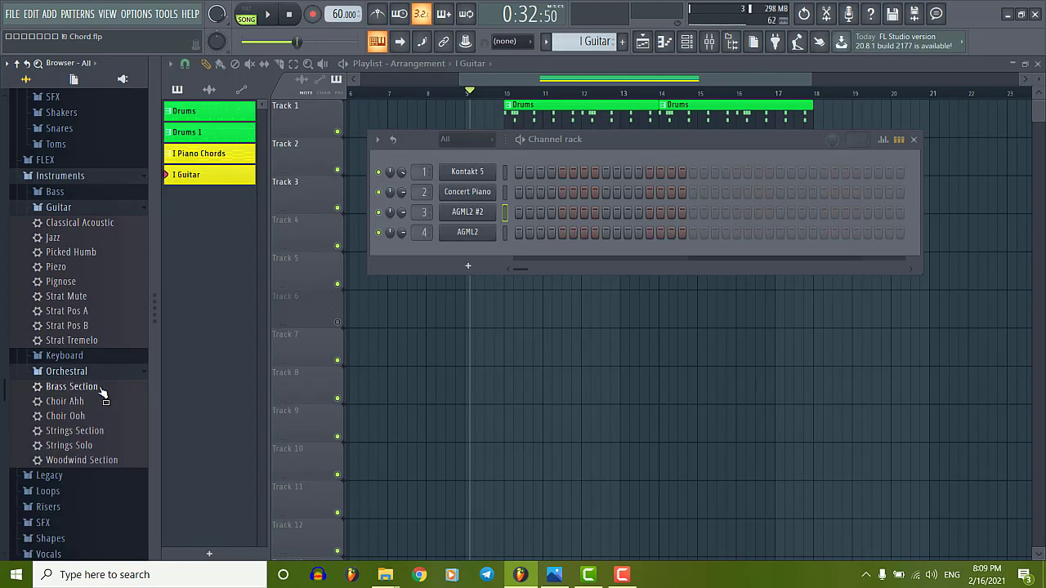
left_click(65, 371)
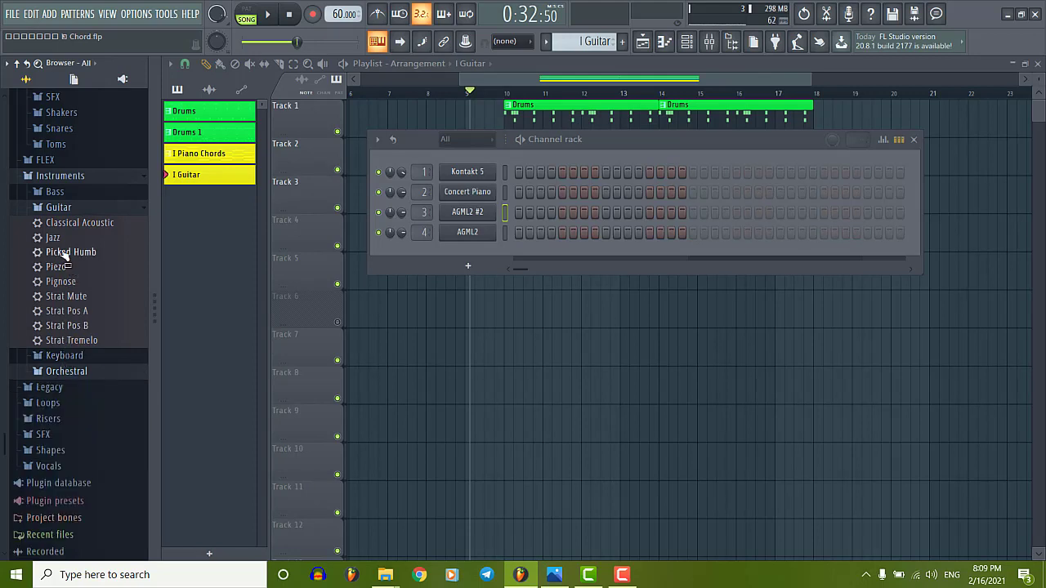
left_click(78, 209)
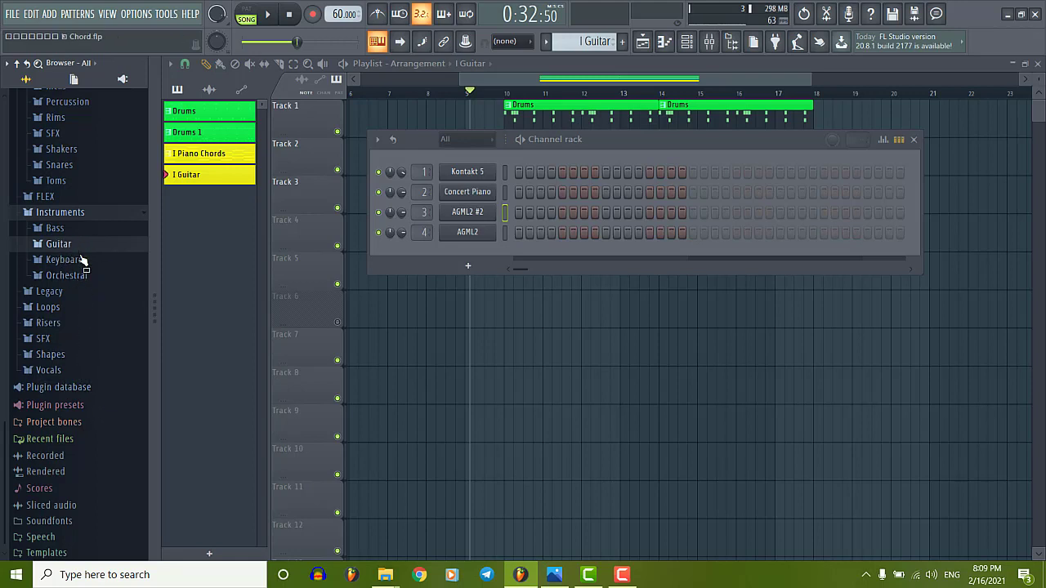
left_click(51, 262)
left_click(51, 260)
scroll(82, 311, "up", 5)
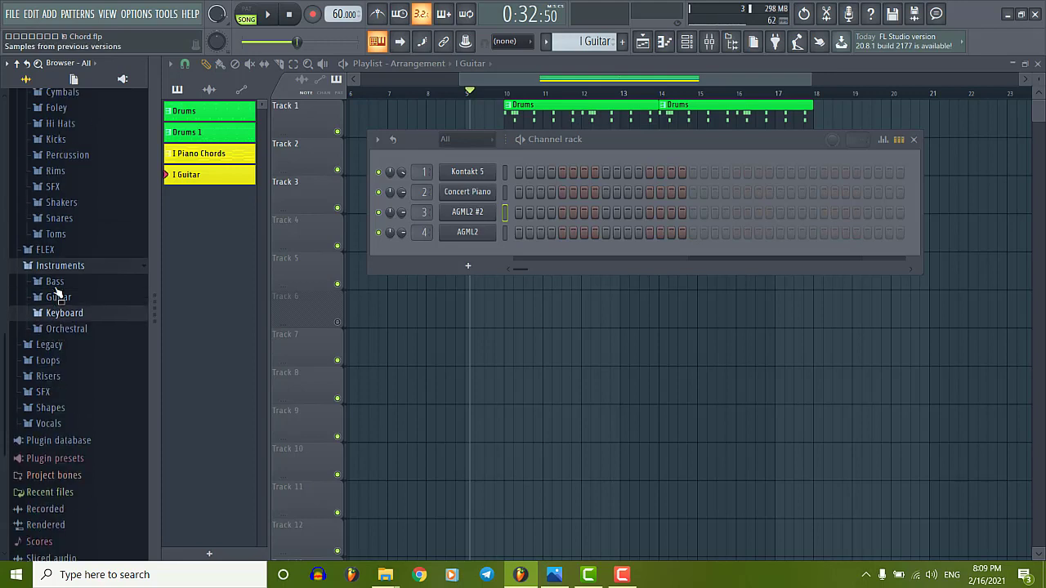
Step: Check the Cymbals folder in the Drums pack, then collapse the whole Packs folder
left_click(49, 255)
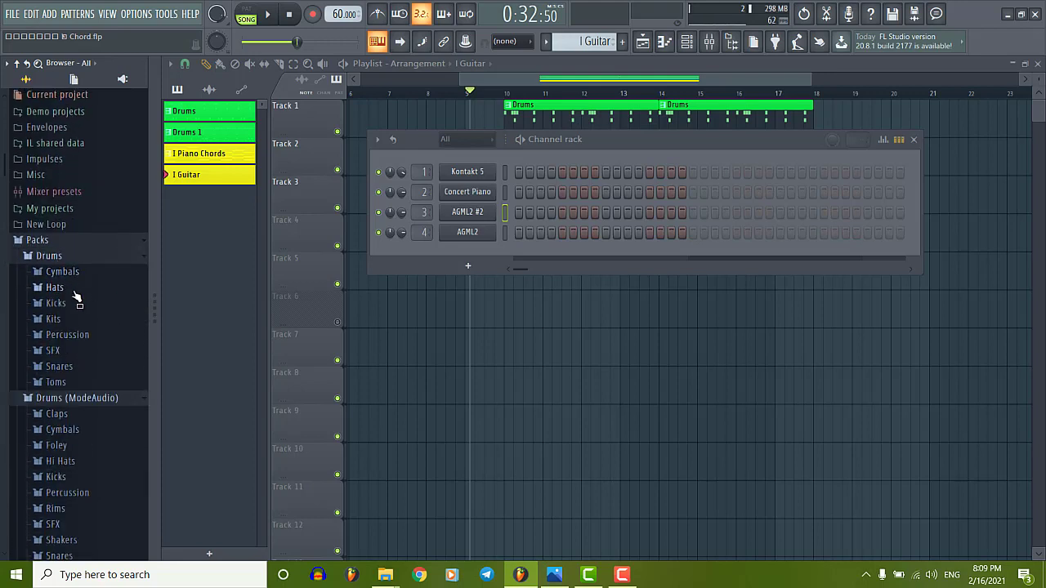
left_click(62, 271)
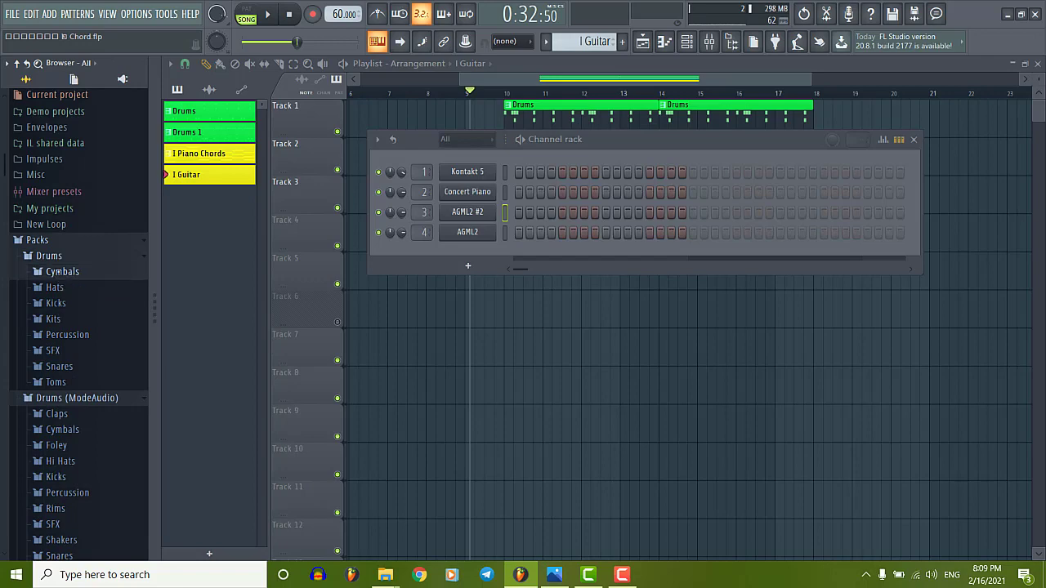
left_click(62, 111)
scroll(73, 325, "up", 5)
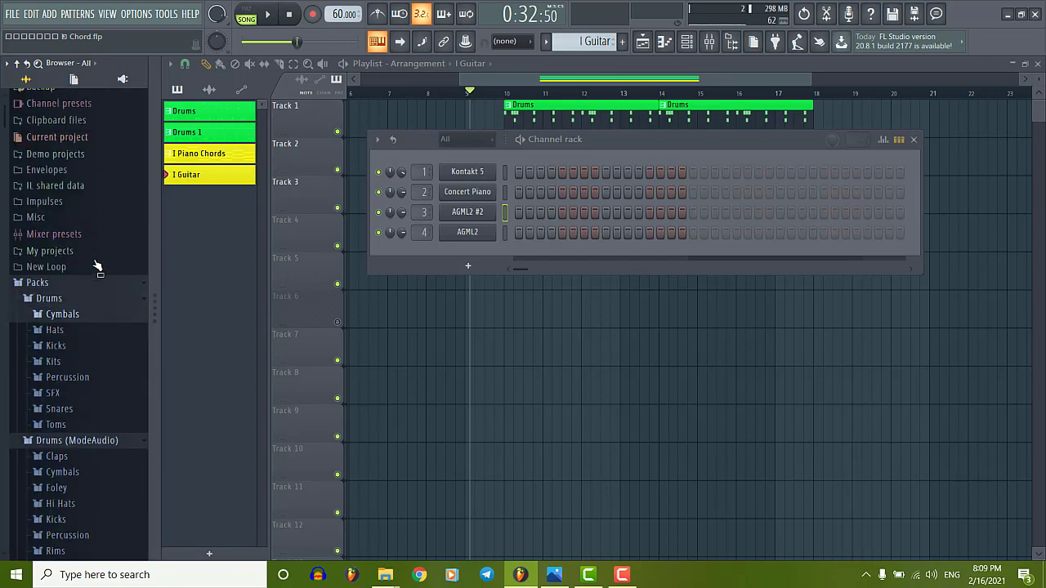
left_click(49, 308)
left_click(49, 292)
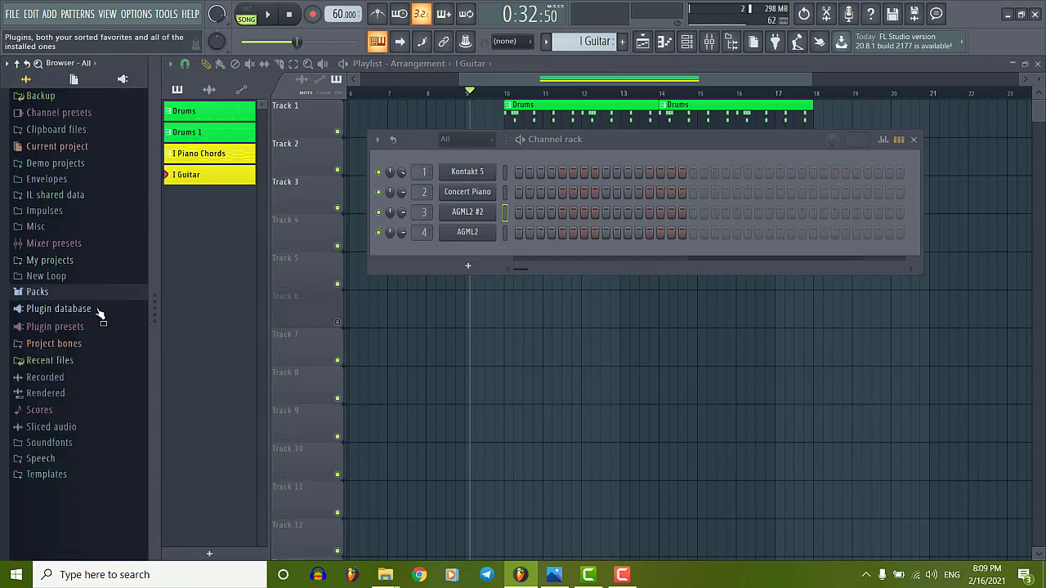
Step: Reopen the Packs folder and check the Orchestral folder under Instruments
left_click(77, 294)
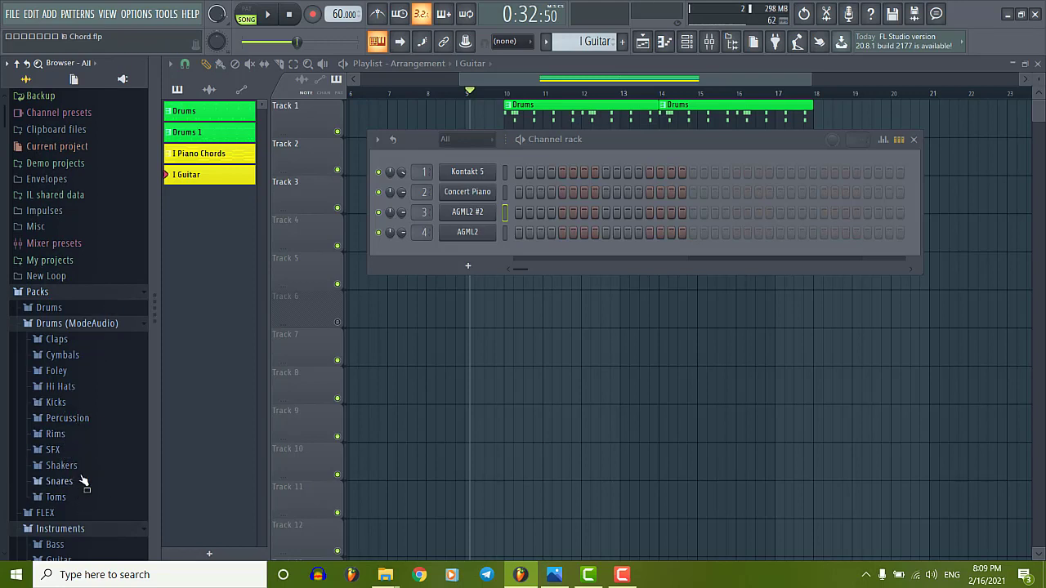
scroll(105, 465, "down", 4)
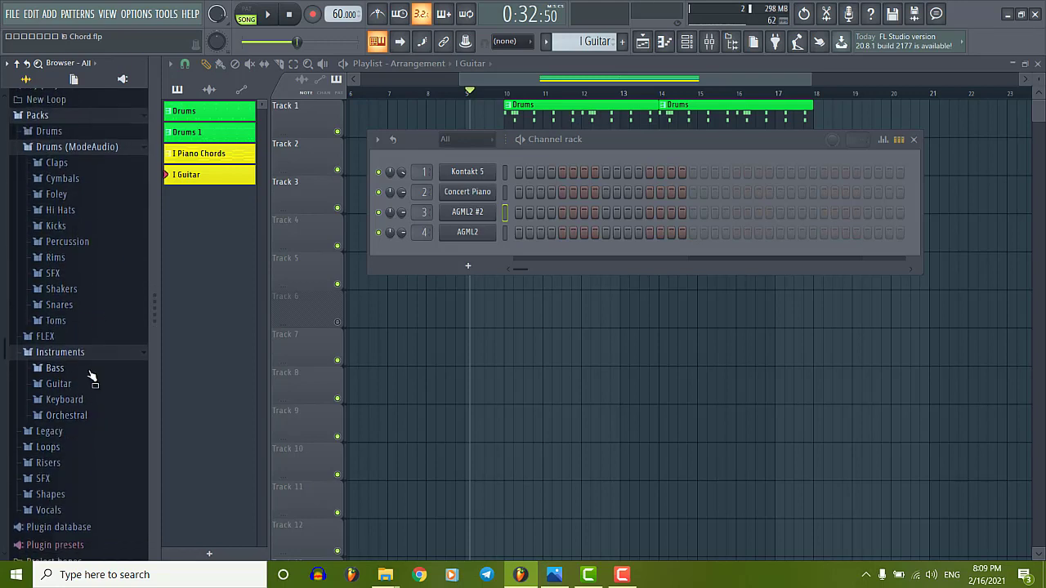
left_click(41, 417)
left_click(59, 417)
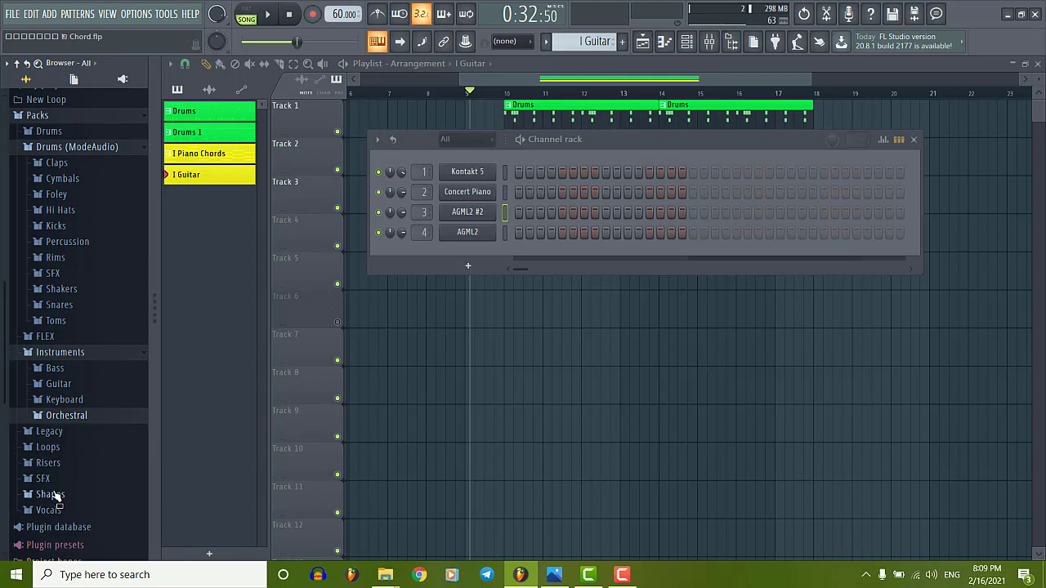
Step: Open the Guitar folder under the Legacy pack's Instruments and review its acoustic and electric guitar presets
left_click(55, 432)
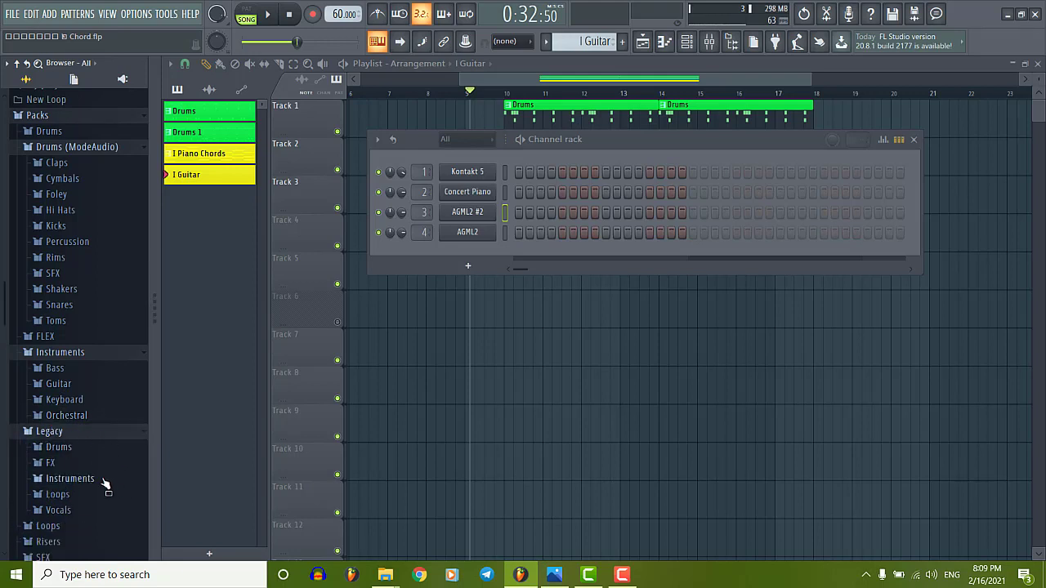
left_click(82, 479)
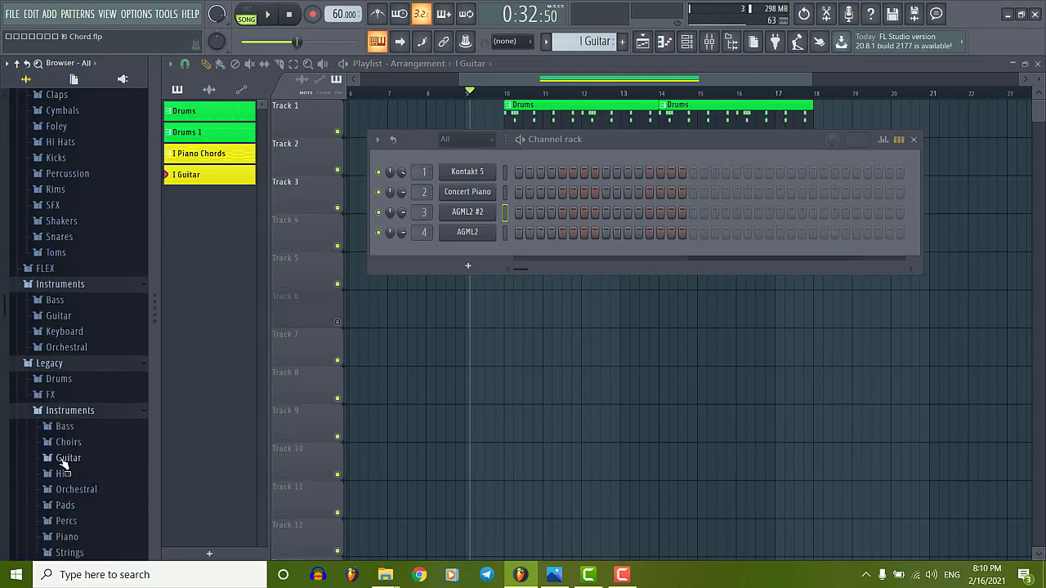
left_click(78, 458)
left_click(79, 488)
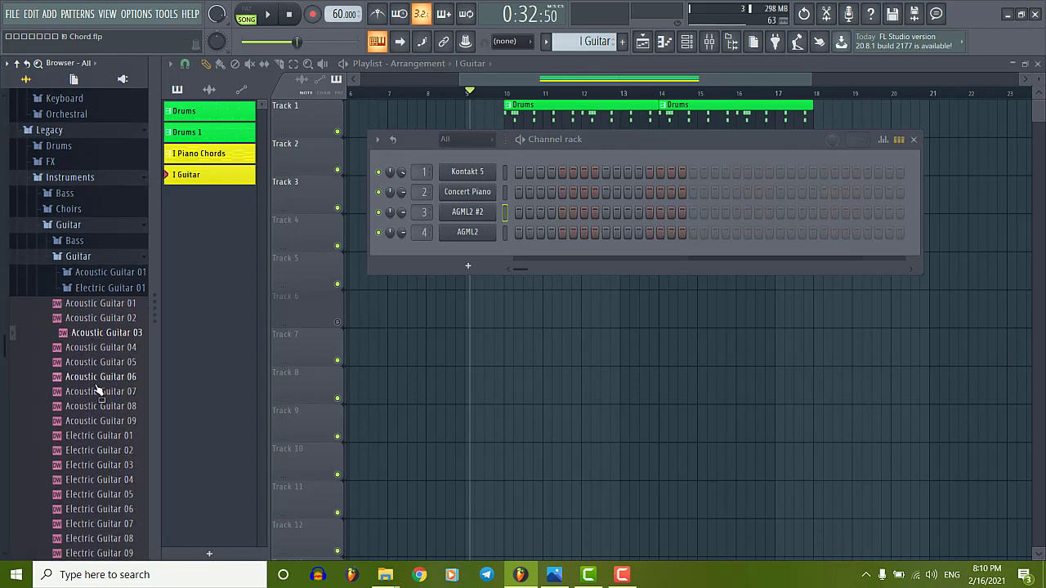
scroll(107, 429, "down", 8)
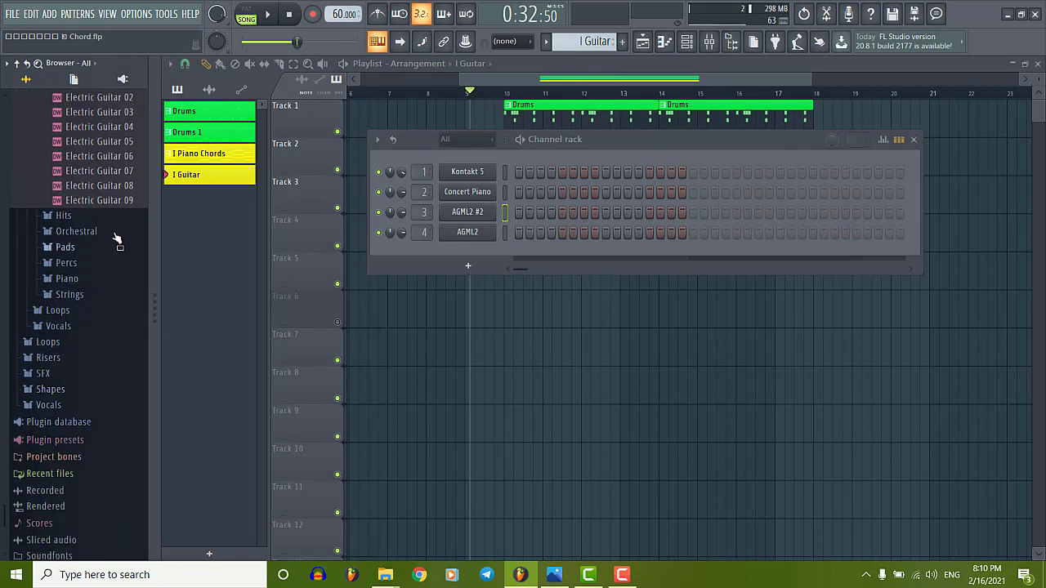
scroll(106, 327, "up", 5)
scroll(106, 327, "up", 8)
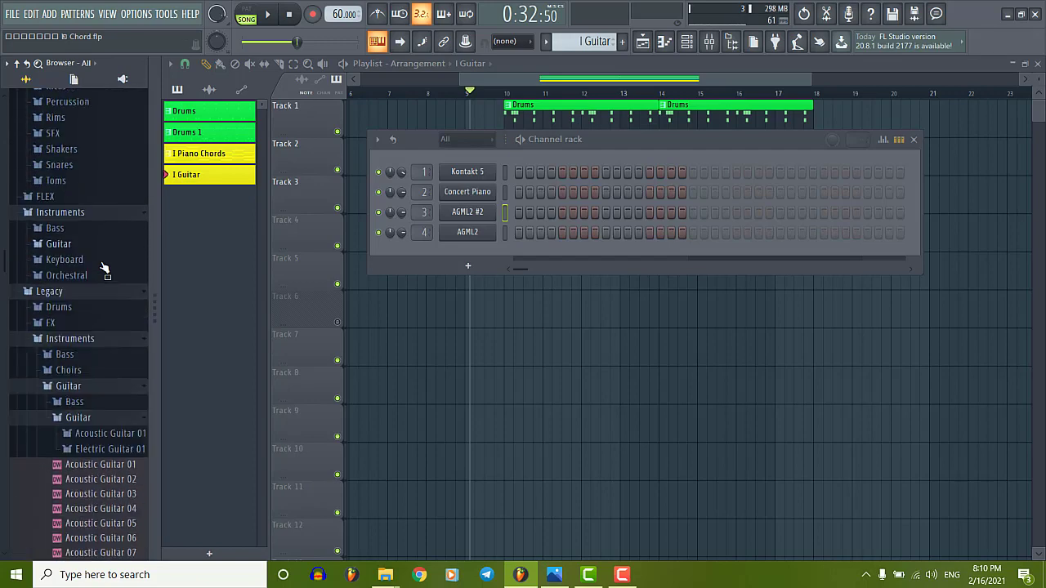
scroll(98, 400, "down", 4)
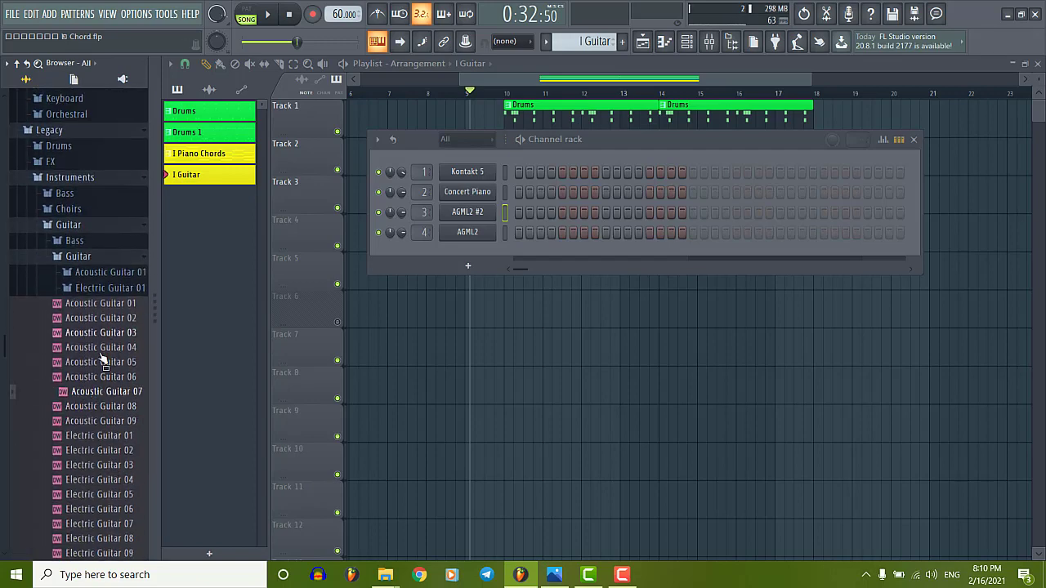
Step: Open the Electric Guitar 01 and Acoustic Guitar 01 sample folders and audition acoustic samples including C#4, C5, B4, B3 and A#4
left_click(105, 289)
scroll(102, 343, "up", 5)
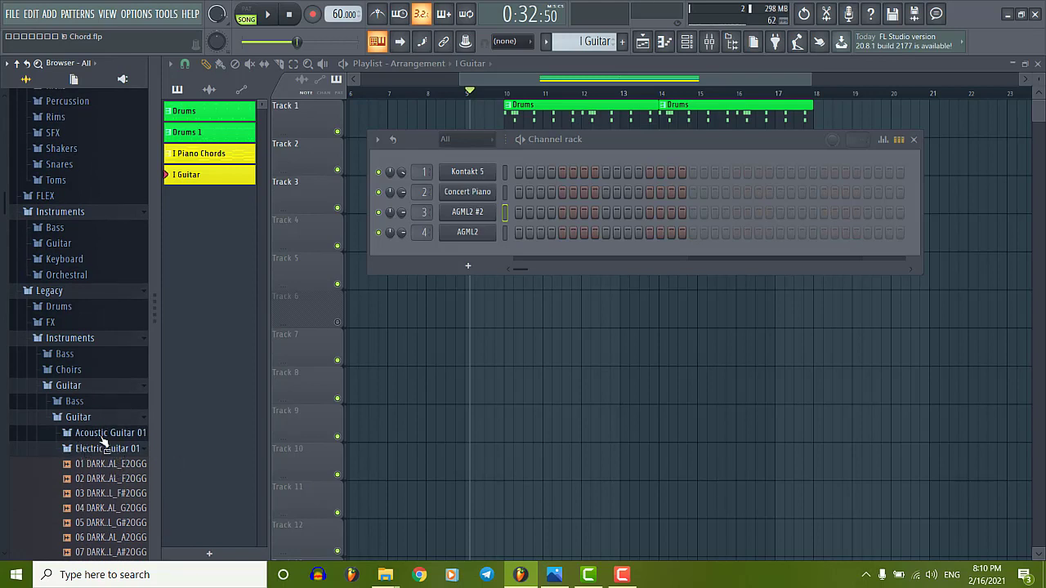
left_click(103, 433)
left_click(114, 301)
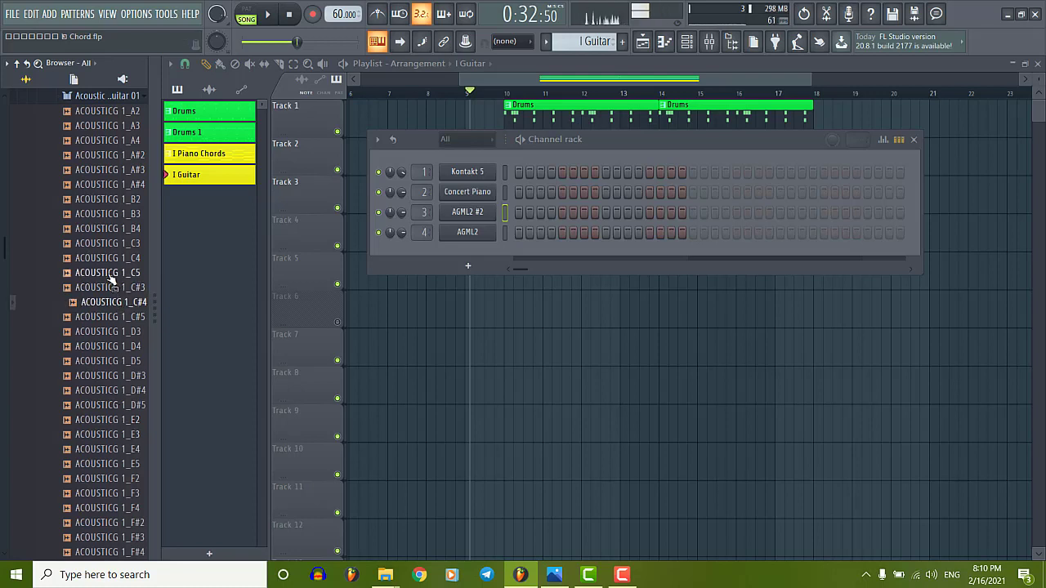
left_click(104, 272)
left_click(106, 228)
left_click(104, 214)
left_click(105, 184)
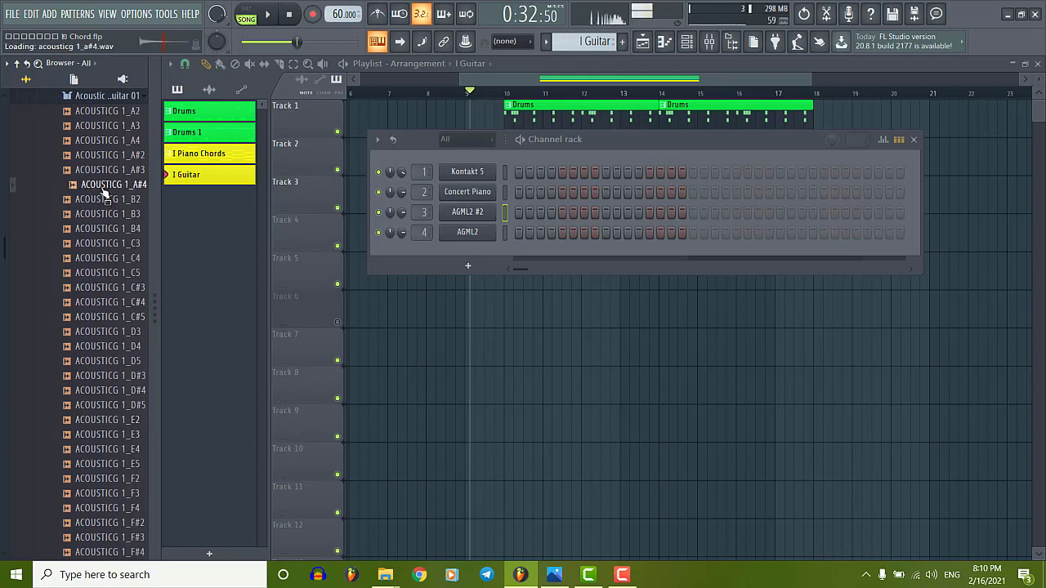
scroll(117, 273, "up", 4)
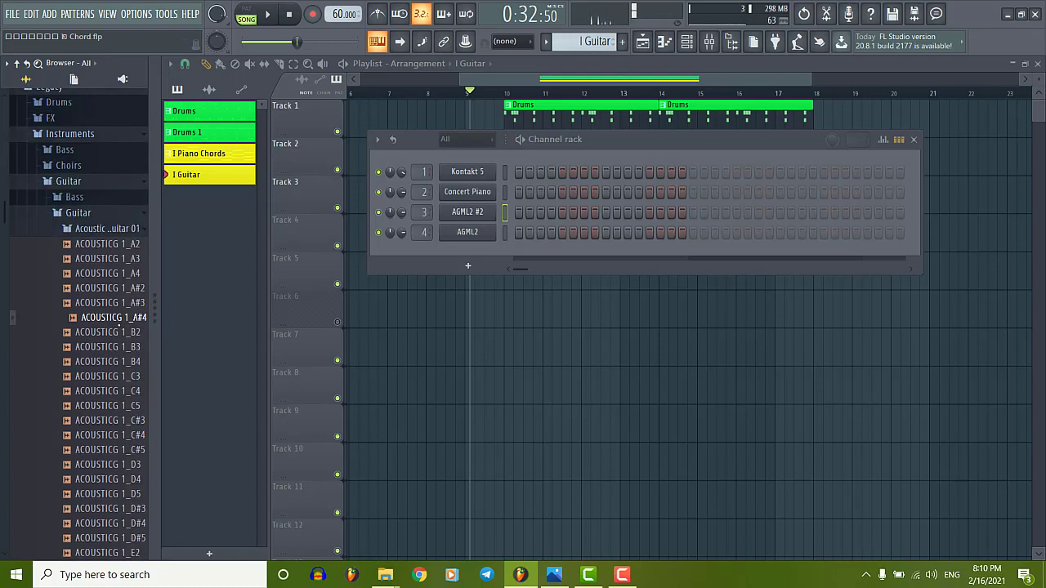
Step: Check the AGML2 guitar instrument, then audition the Acoustic Guitar 01 samples from A2 to A#4 for comparison
left_click(468, 232)
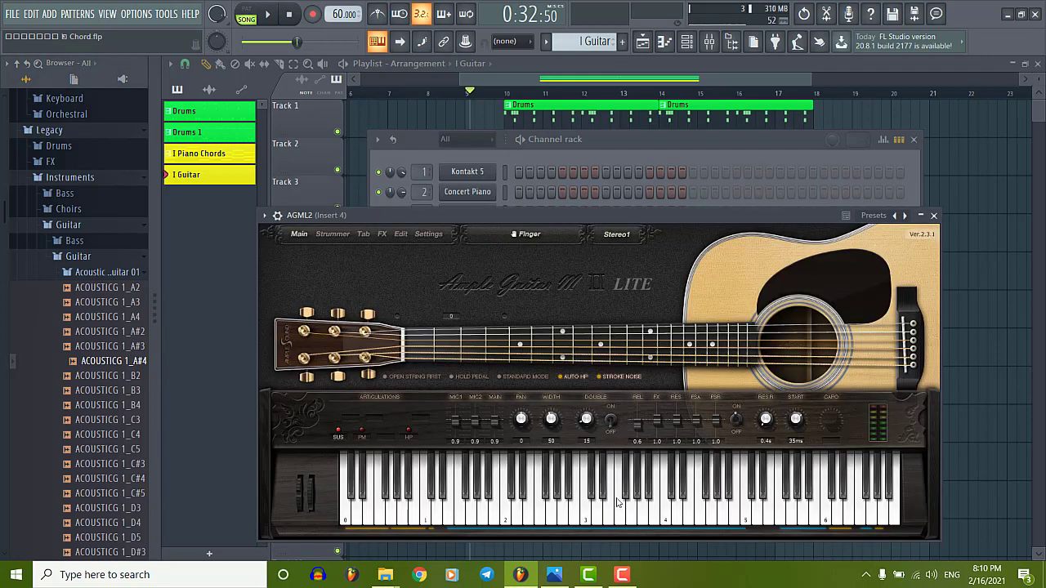
left_click(934, 216)
left_click(109, 347)
left_click(105, 331)
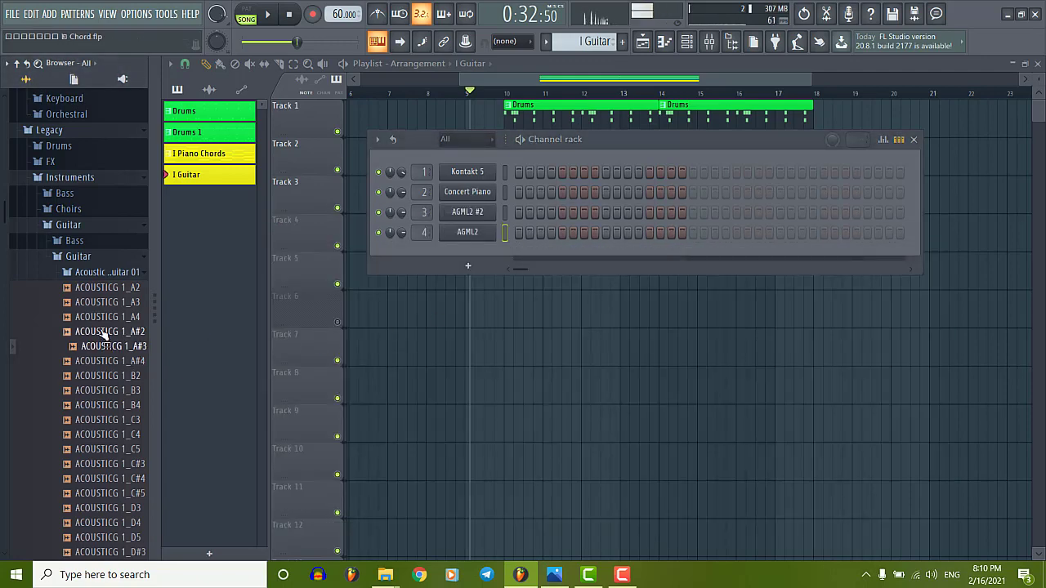
left_click(104, 317)
left_click(105, 302)
left_click(104, 288)
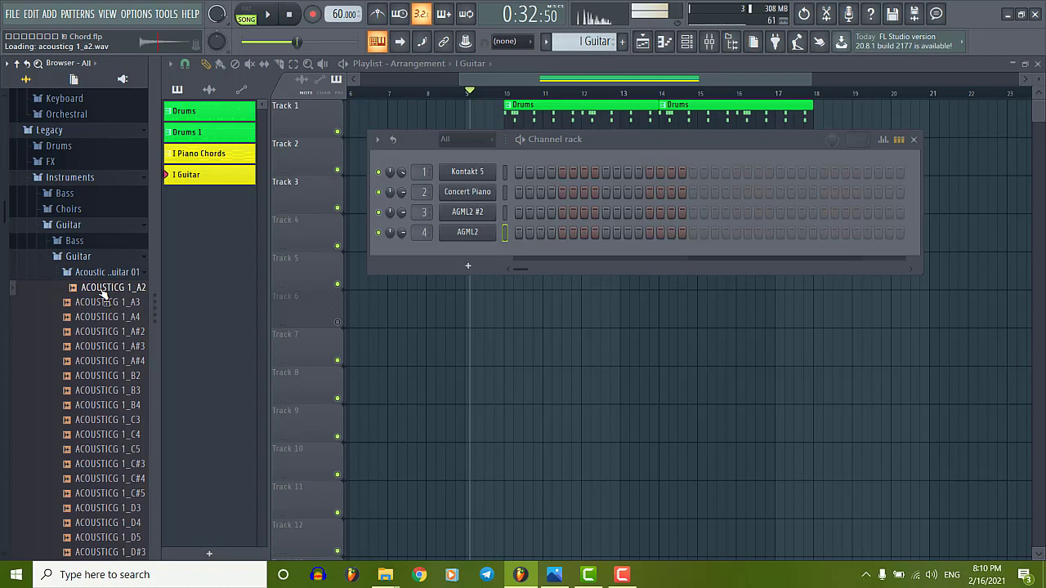
left_click(106, 302)
left_click(106, 332)
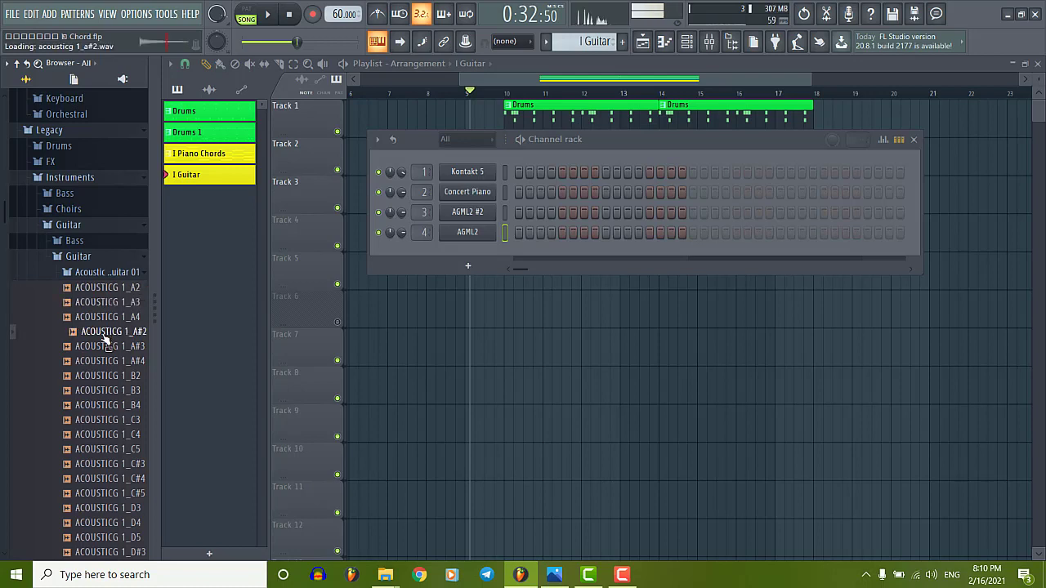
left_click(105, 346)
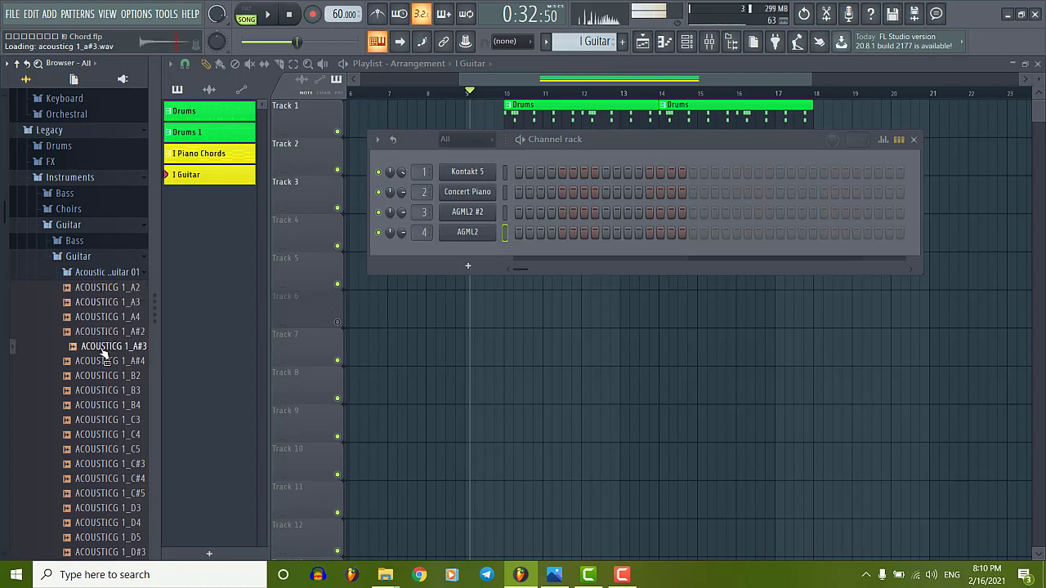
left_click(99, 362)
left_click(99, 347)
left_click(97, 333)
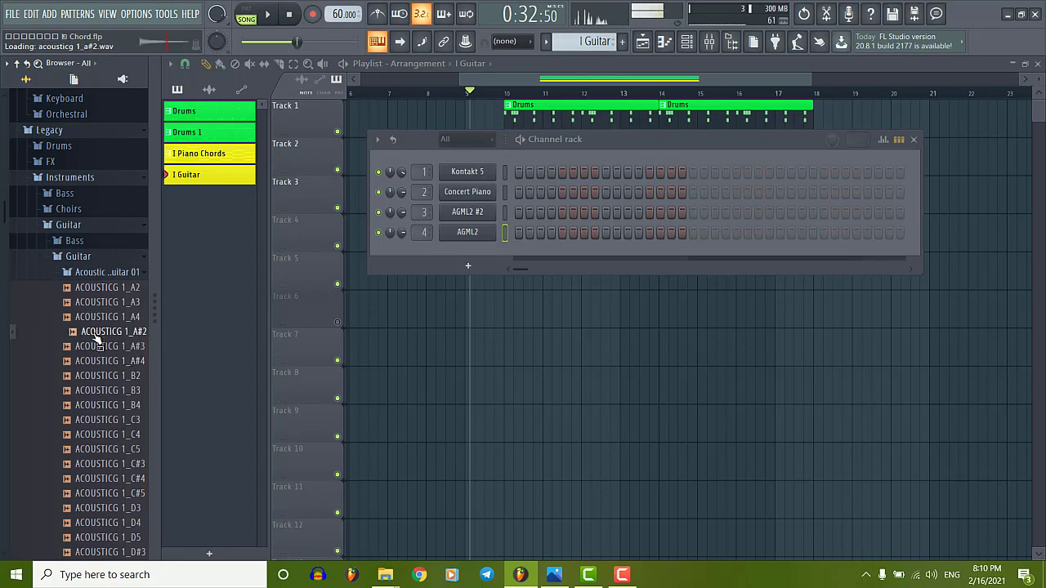
Step: Try to load the ACOUSTICG 1_A#2 sample into the AGML2 channel and inspect that channel's instrument
left_click_drag(94, 342, 457, 235)
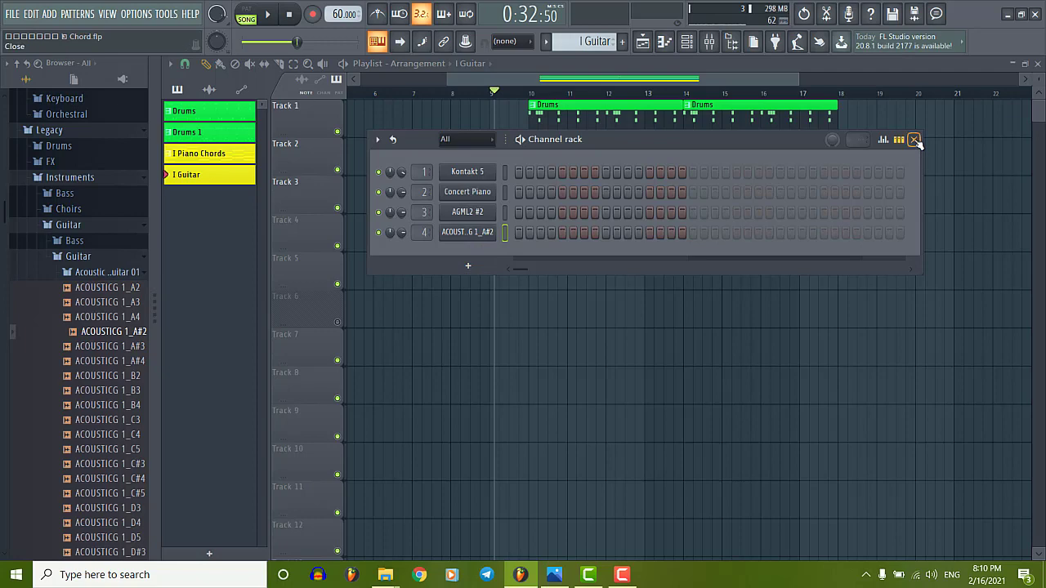
left_click(470, 232)
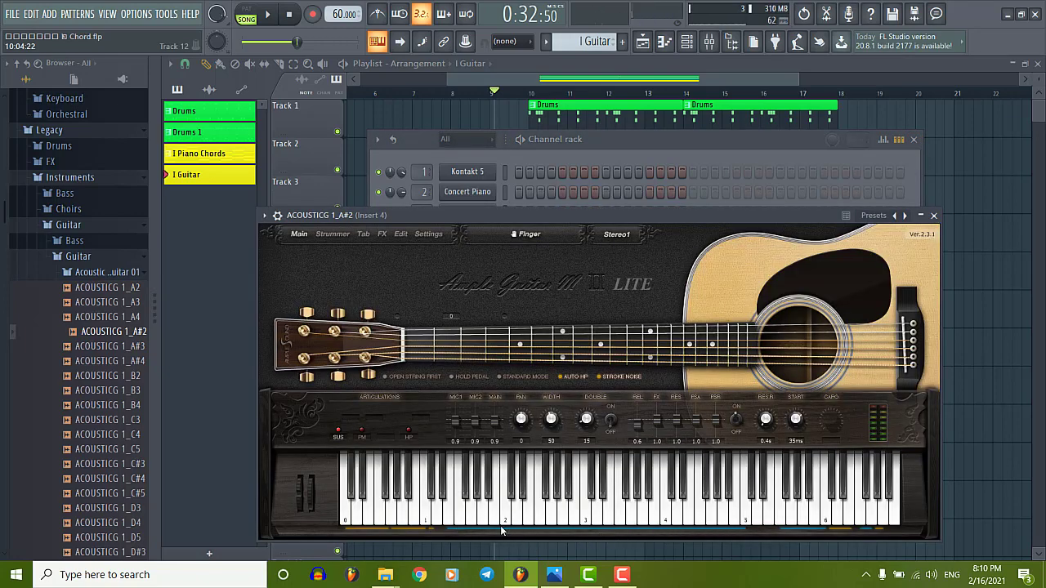
left_click(934, 216)
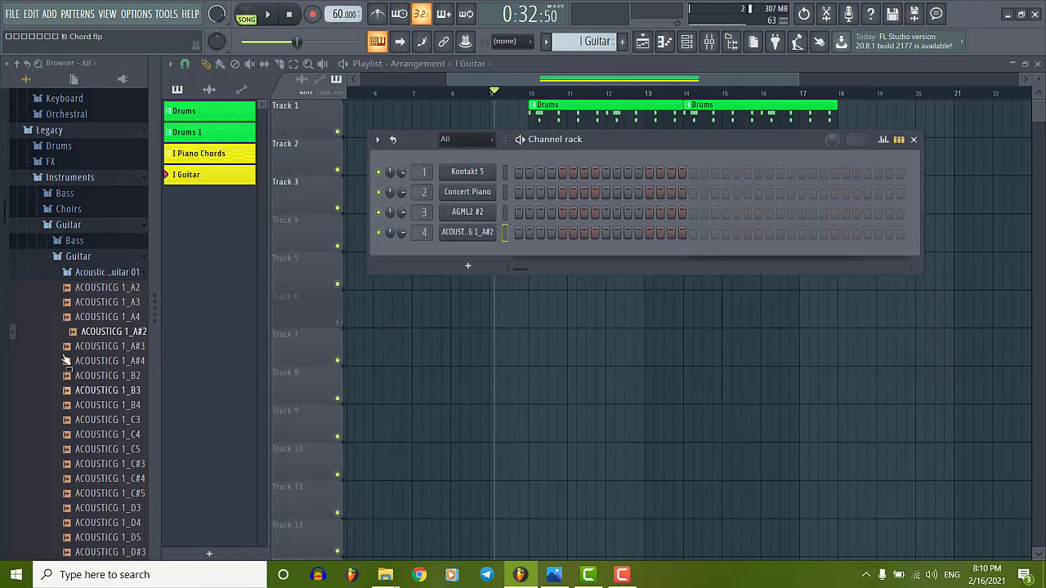
Step: Add the ACOUSTICG 1_A#2 sample as a new channel at the end of the channel rack and inspect its sampler settings
left_click_drag(115, 332, 471, 250)
scroll(427, 254, "up", 1)
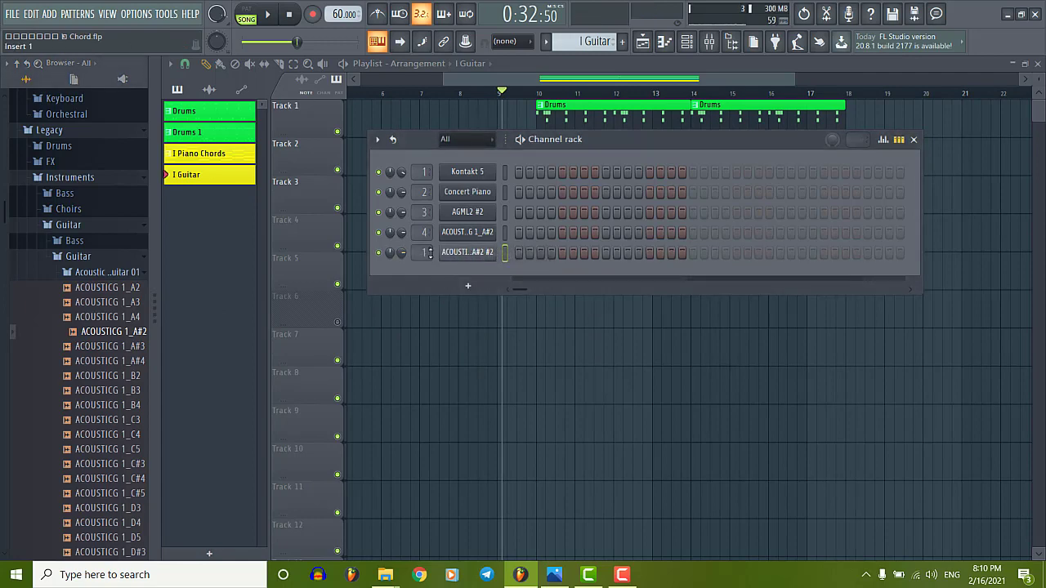
left_click(471, 252)
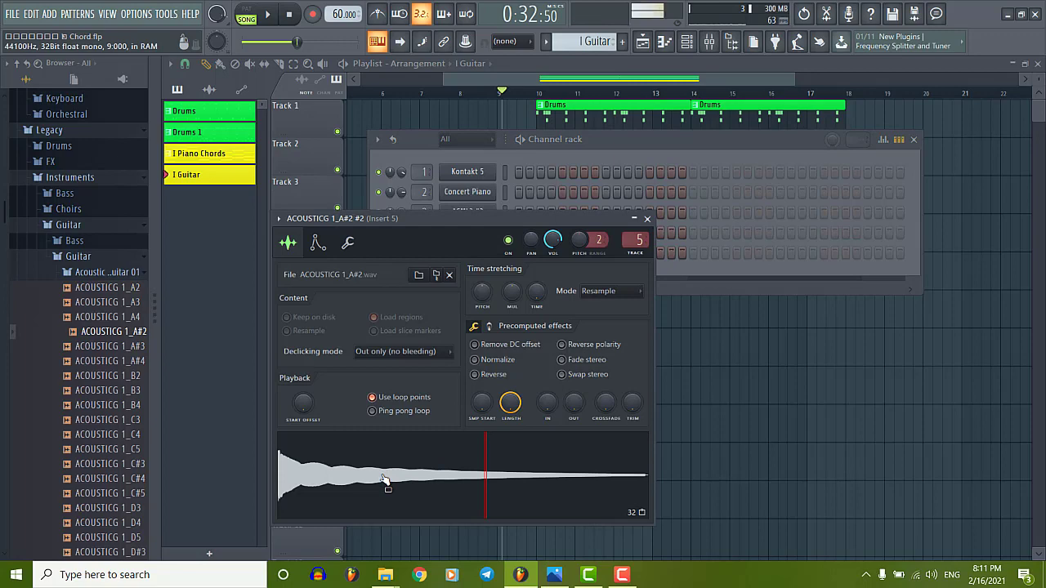
left_click(647, 219)
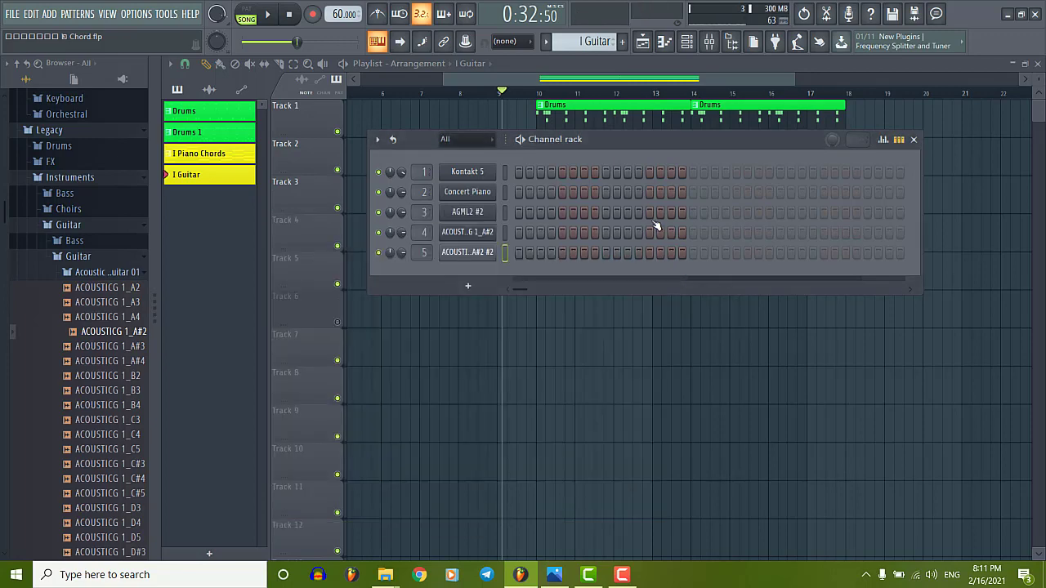
Step: Delete the Ample Guitar channel just above the new sample channel, and recheck the remaining sampler's settings
left_click(474, 233)
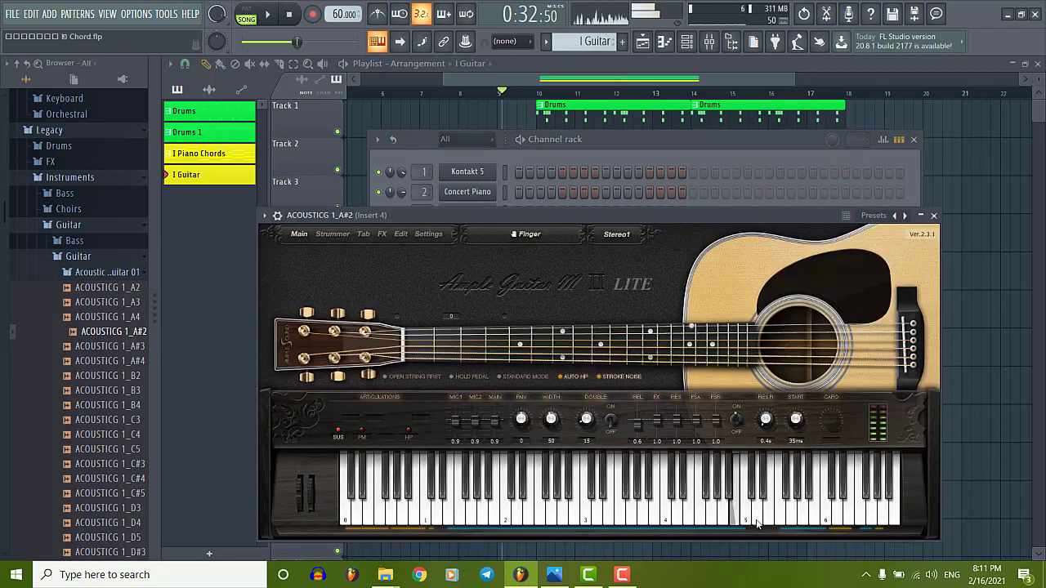
left_click(934, 216)
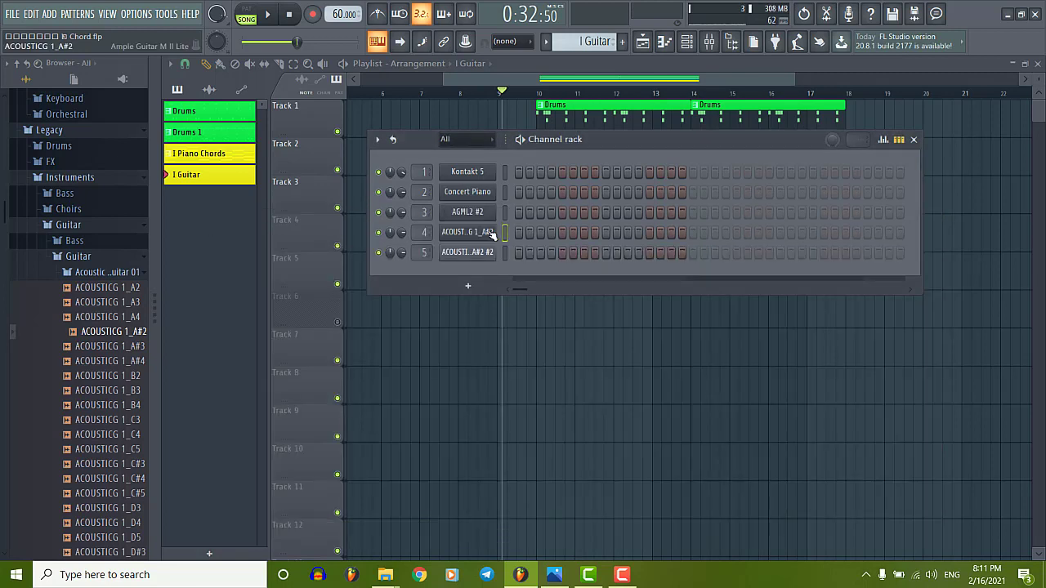
right_click(464, 235)
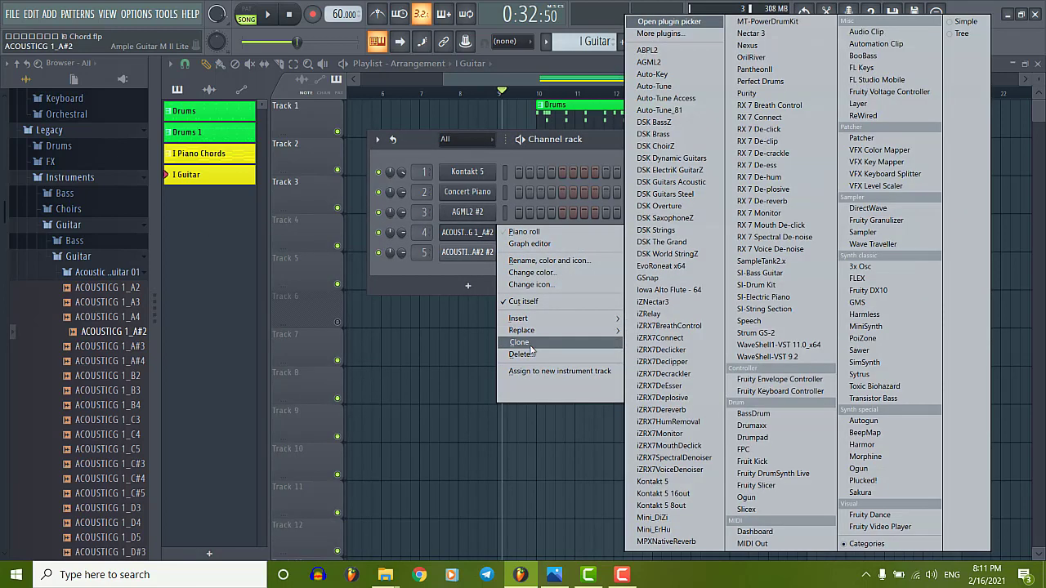
left_click(521, 354)
left_click(588, 331)
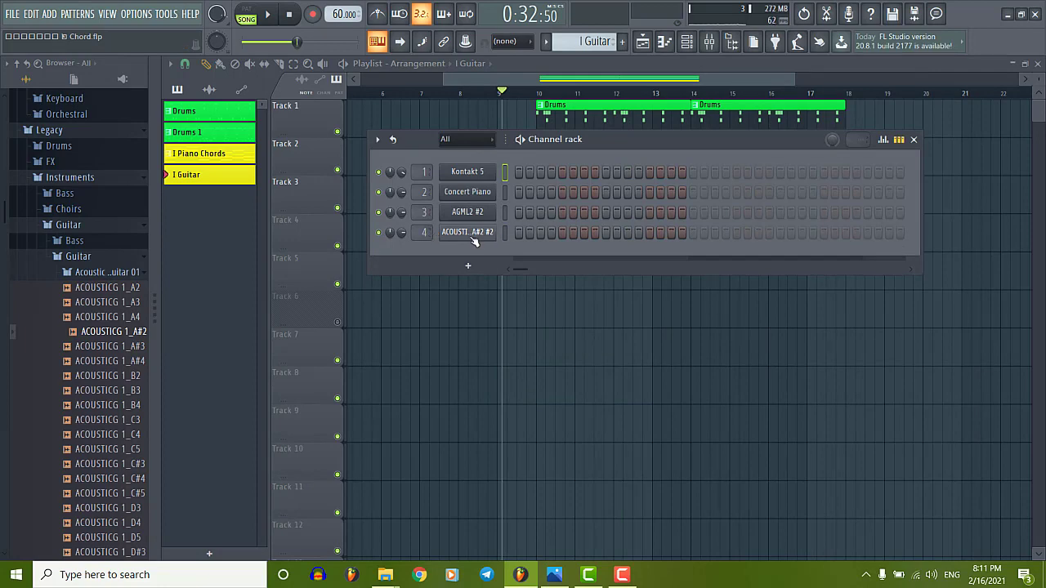
left_click(467, 232)
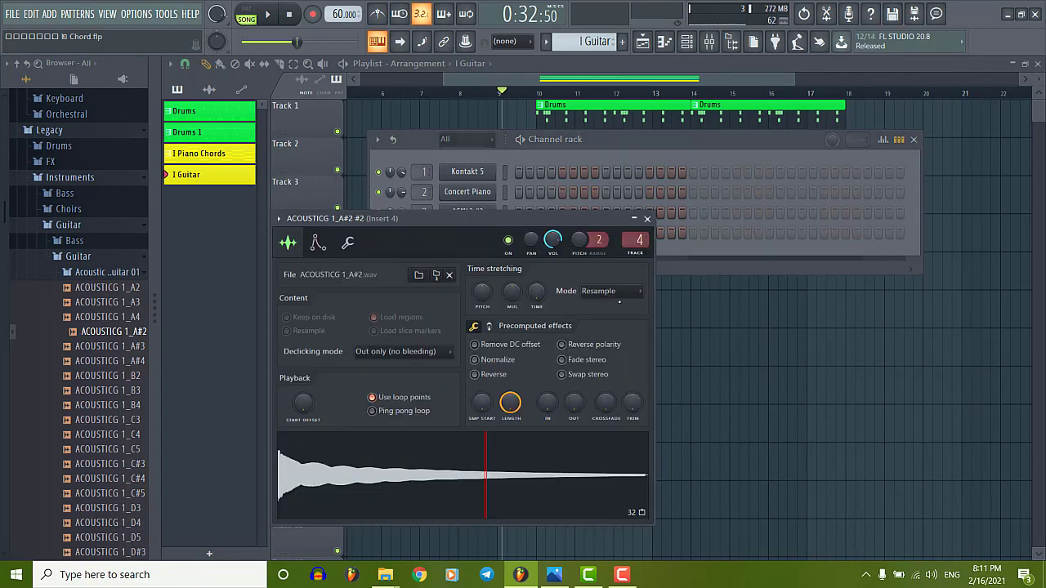
left_click(647, 219)
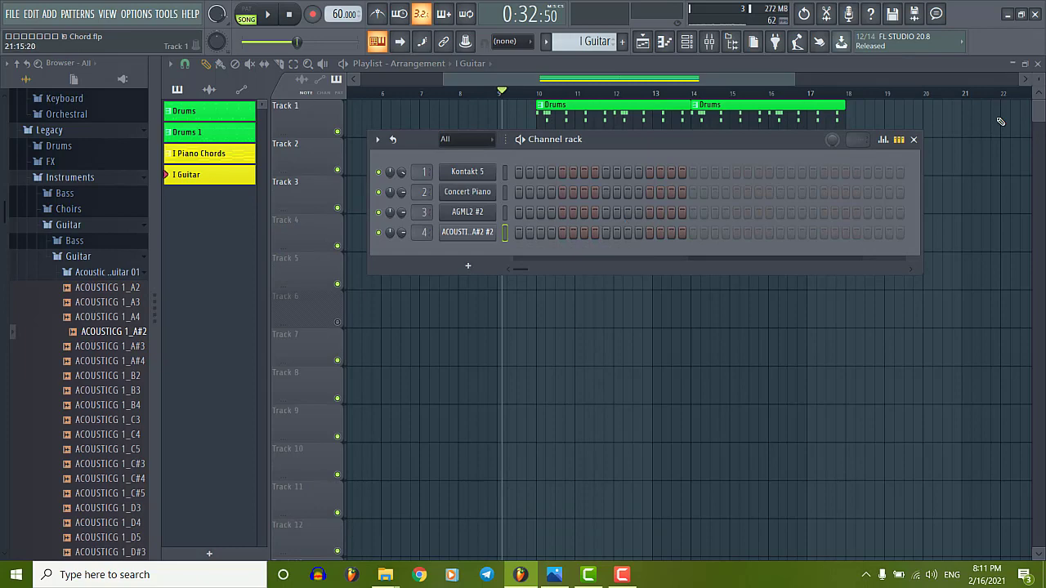
Step: Reopen the channel rack, narrow it to 16 steps and place it below the I Piano Chords clip
left_click(915, 140)
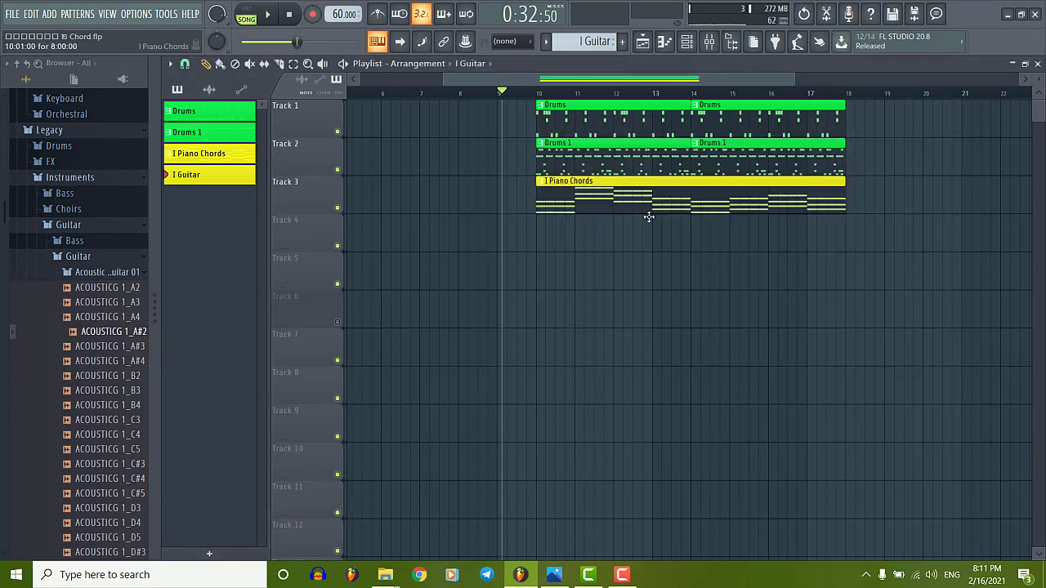
left_click(686, 40)
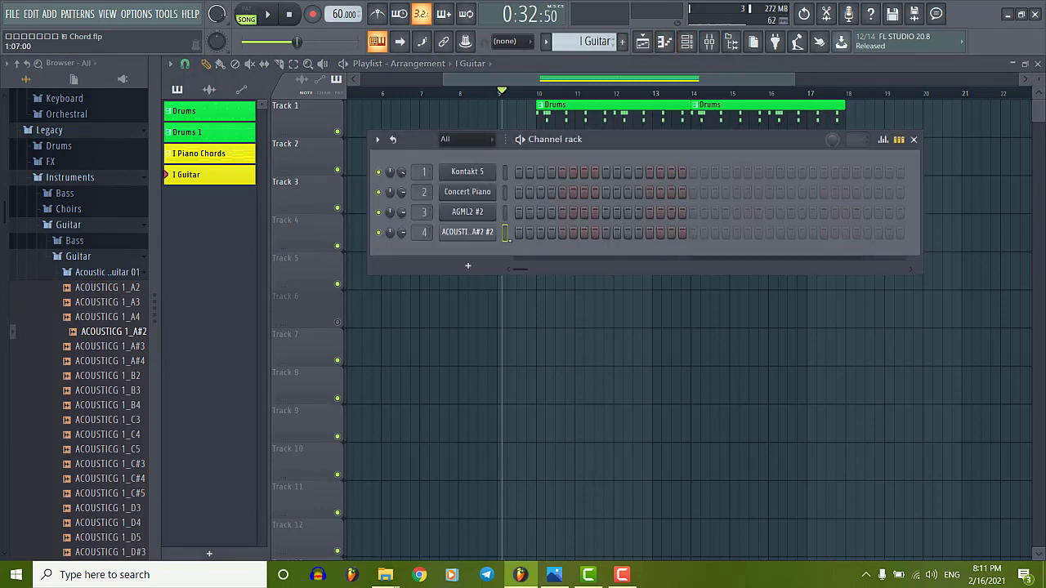
left_click_drag(922, 183, 697, 199)
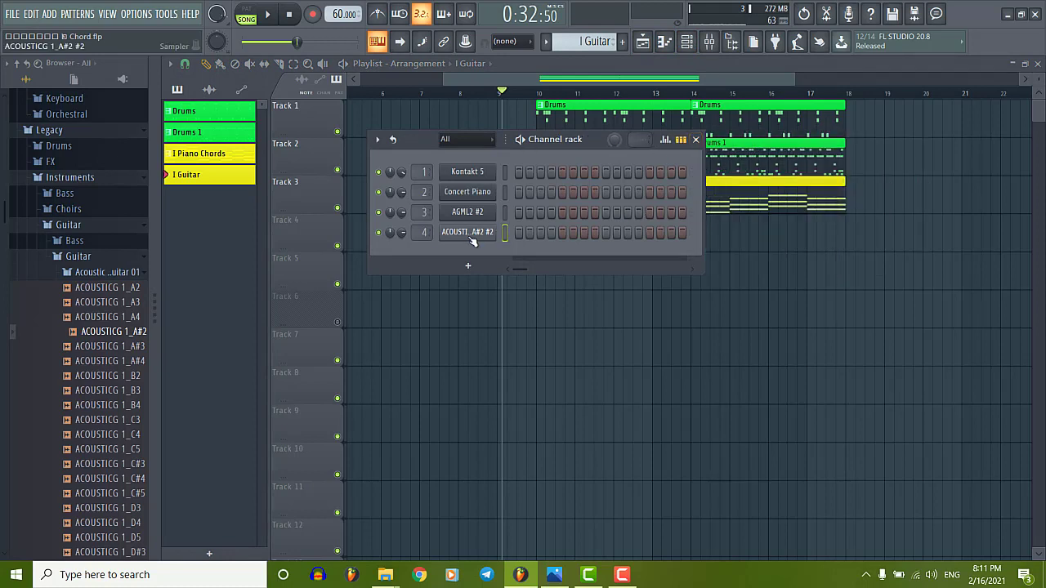
left_click_drag(589, 139, 588, 281)
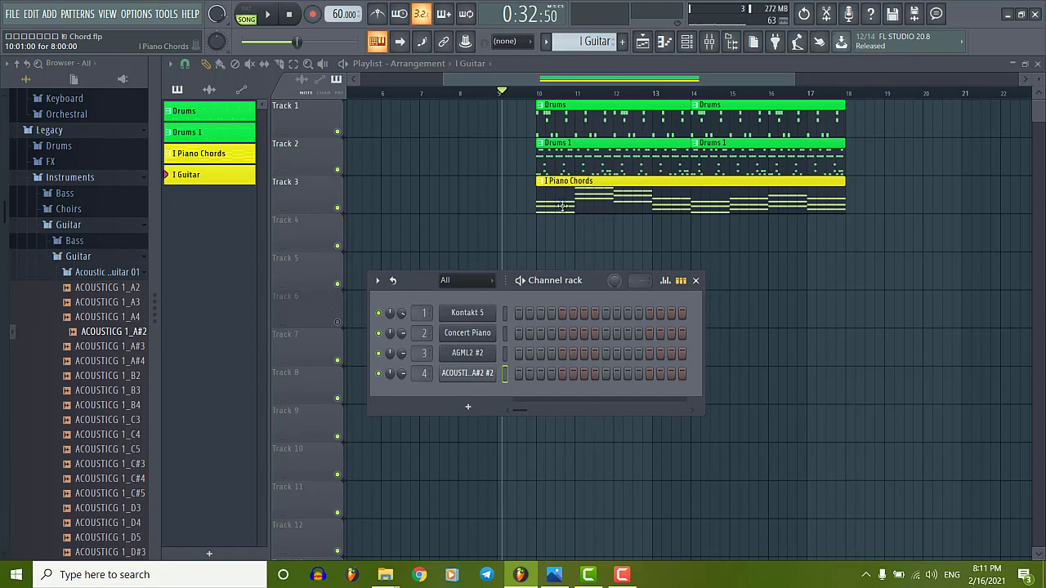
left_click_drag(555, 280, 588, 256)
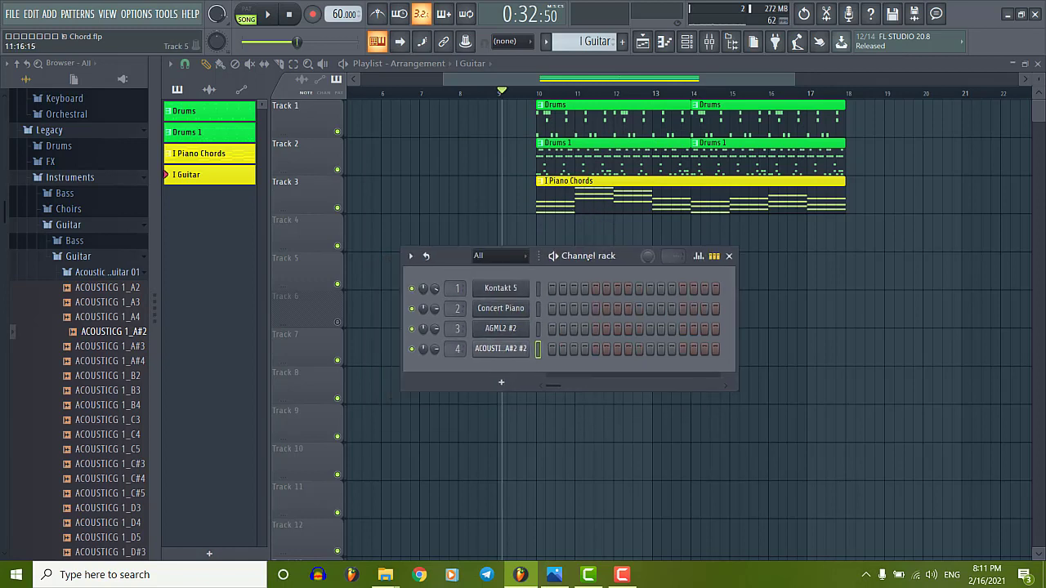